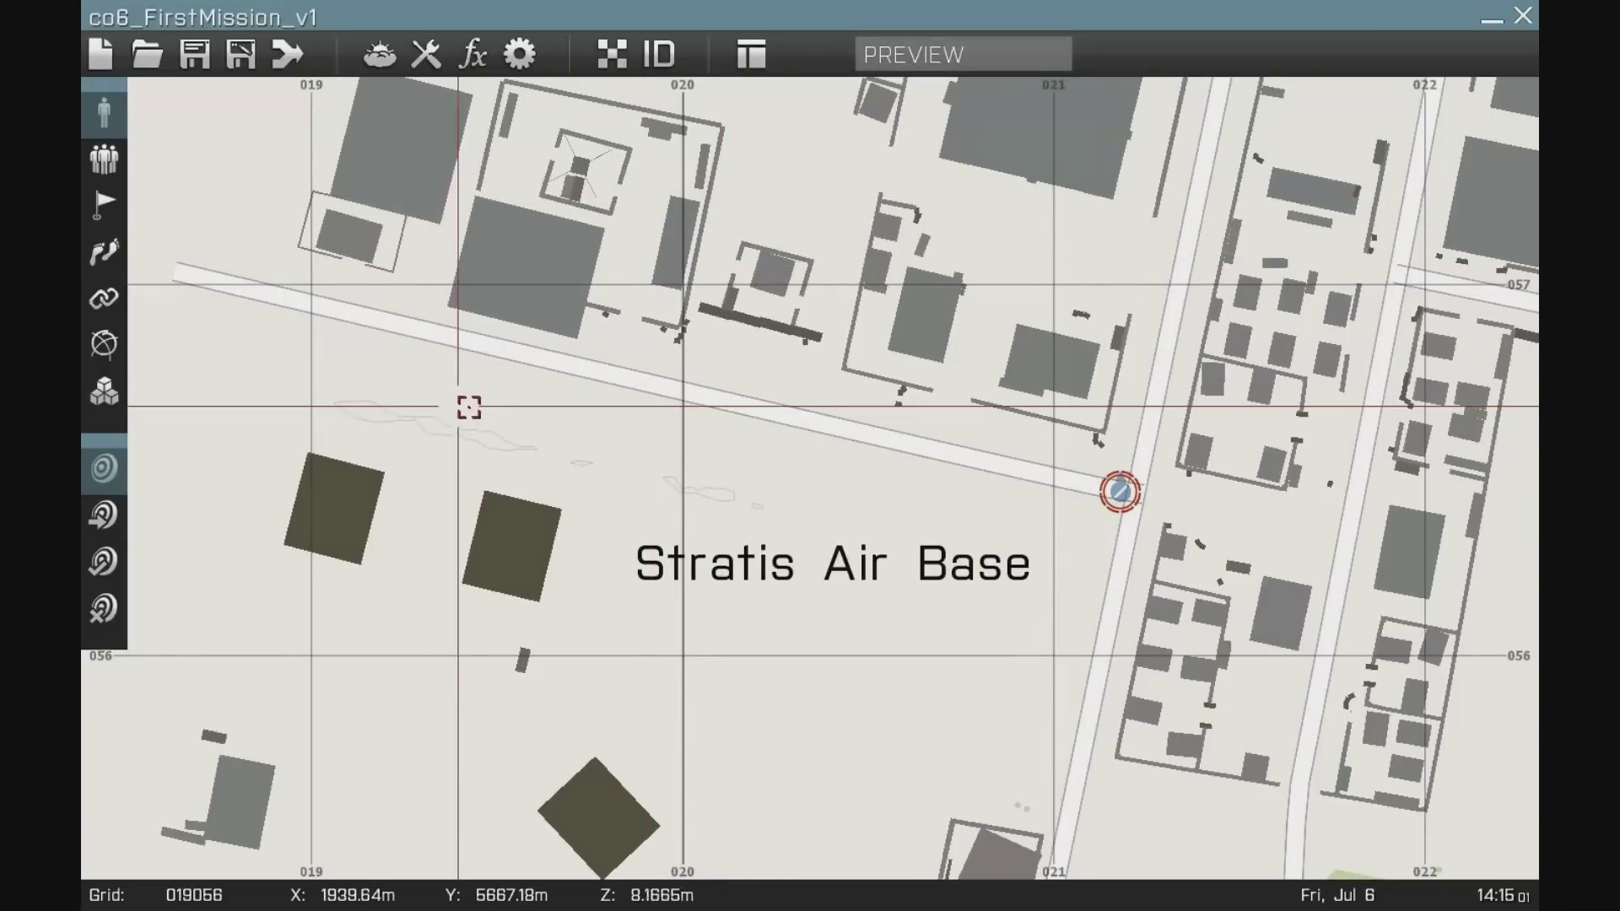
- Drag the Team Leader from the runway's east end west to open ground by the coast
right_click_drag(467, 405, 771, 398)
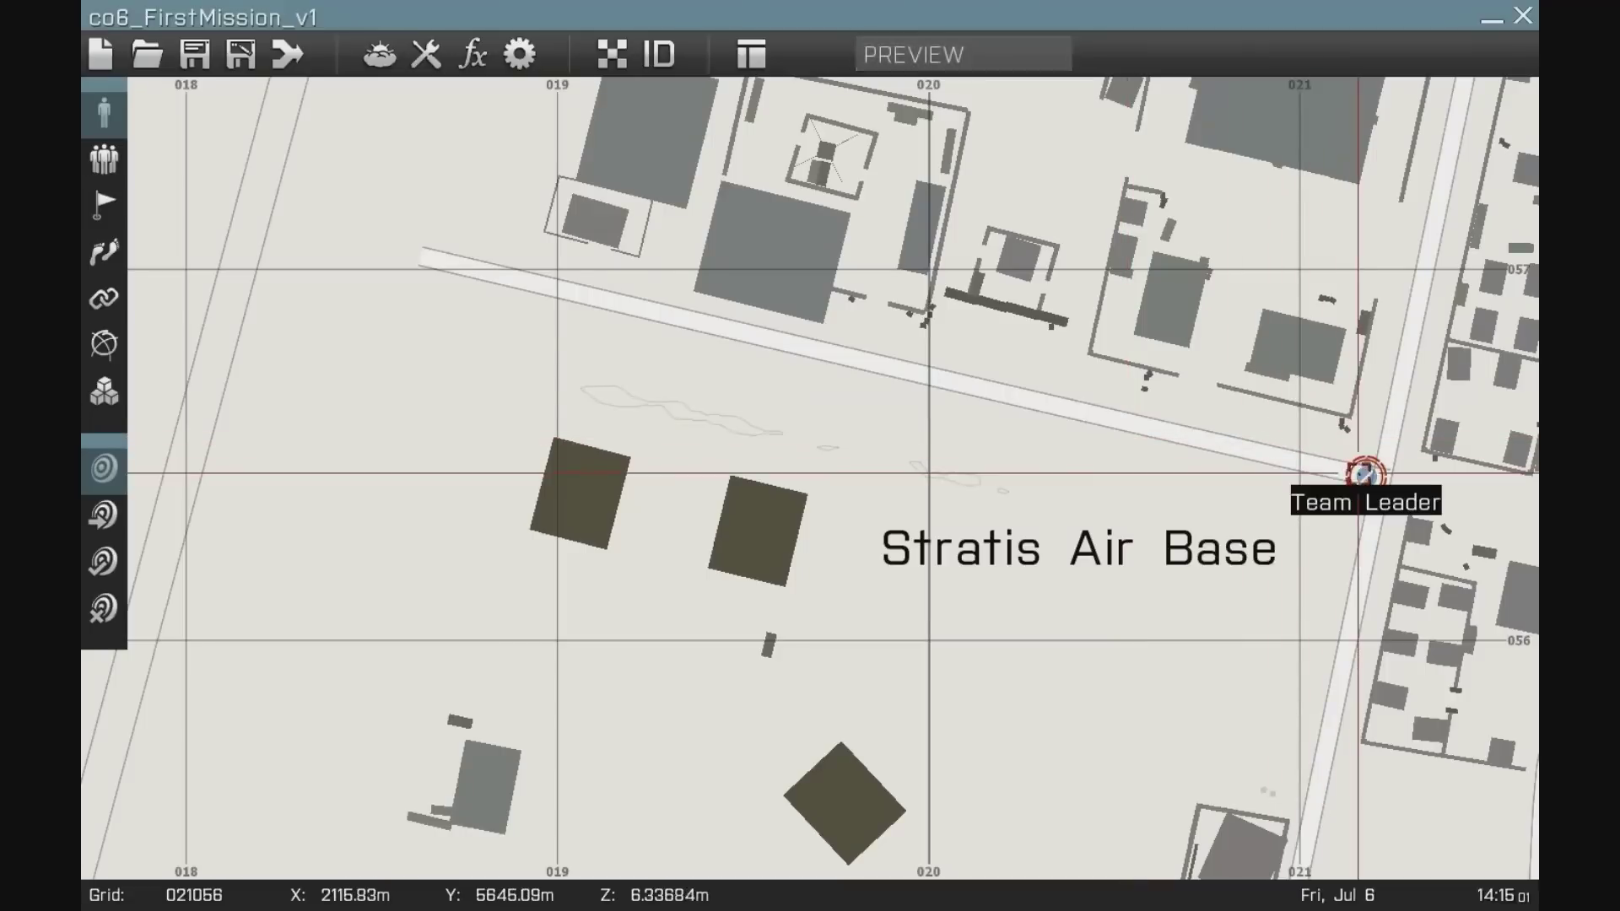
left_click_drag(1366, 477, 248, 226)
right_click_drag(354, 329, 882, 593)
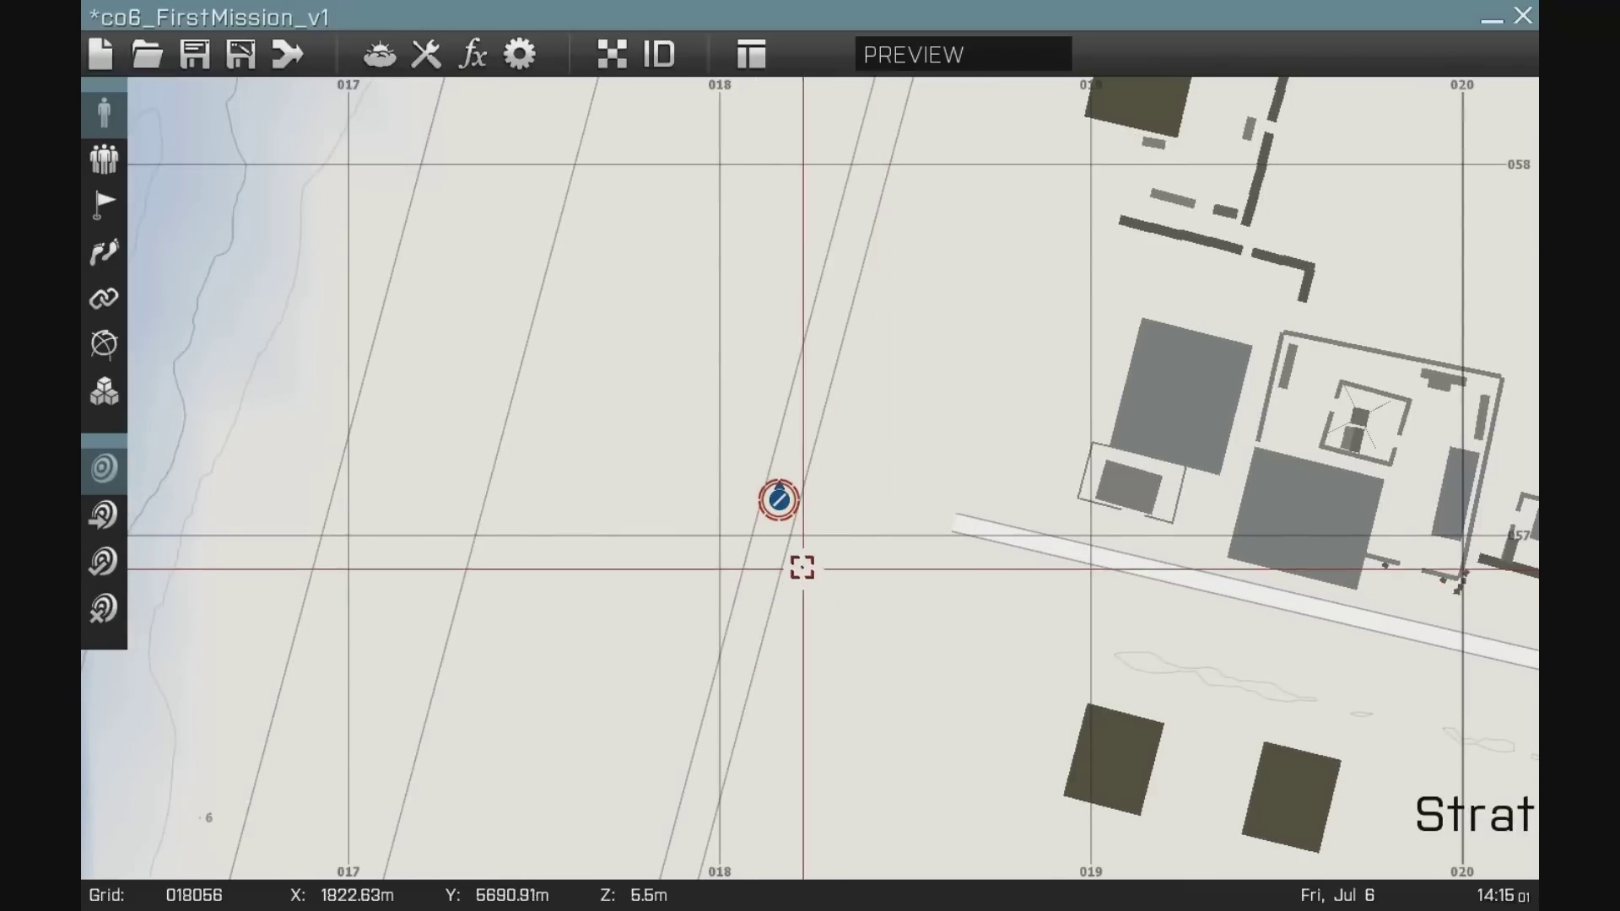
scroll(802, 565, "up", 2)
scroll(799, 557, "down", 3)
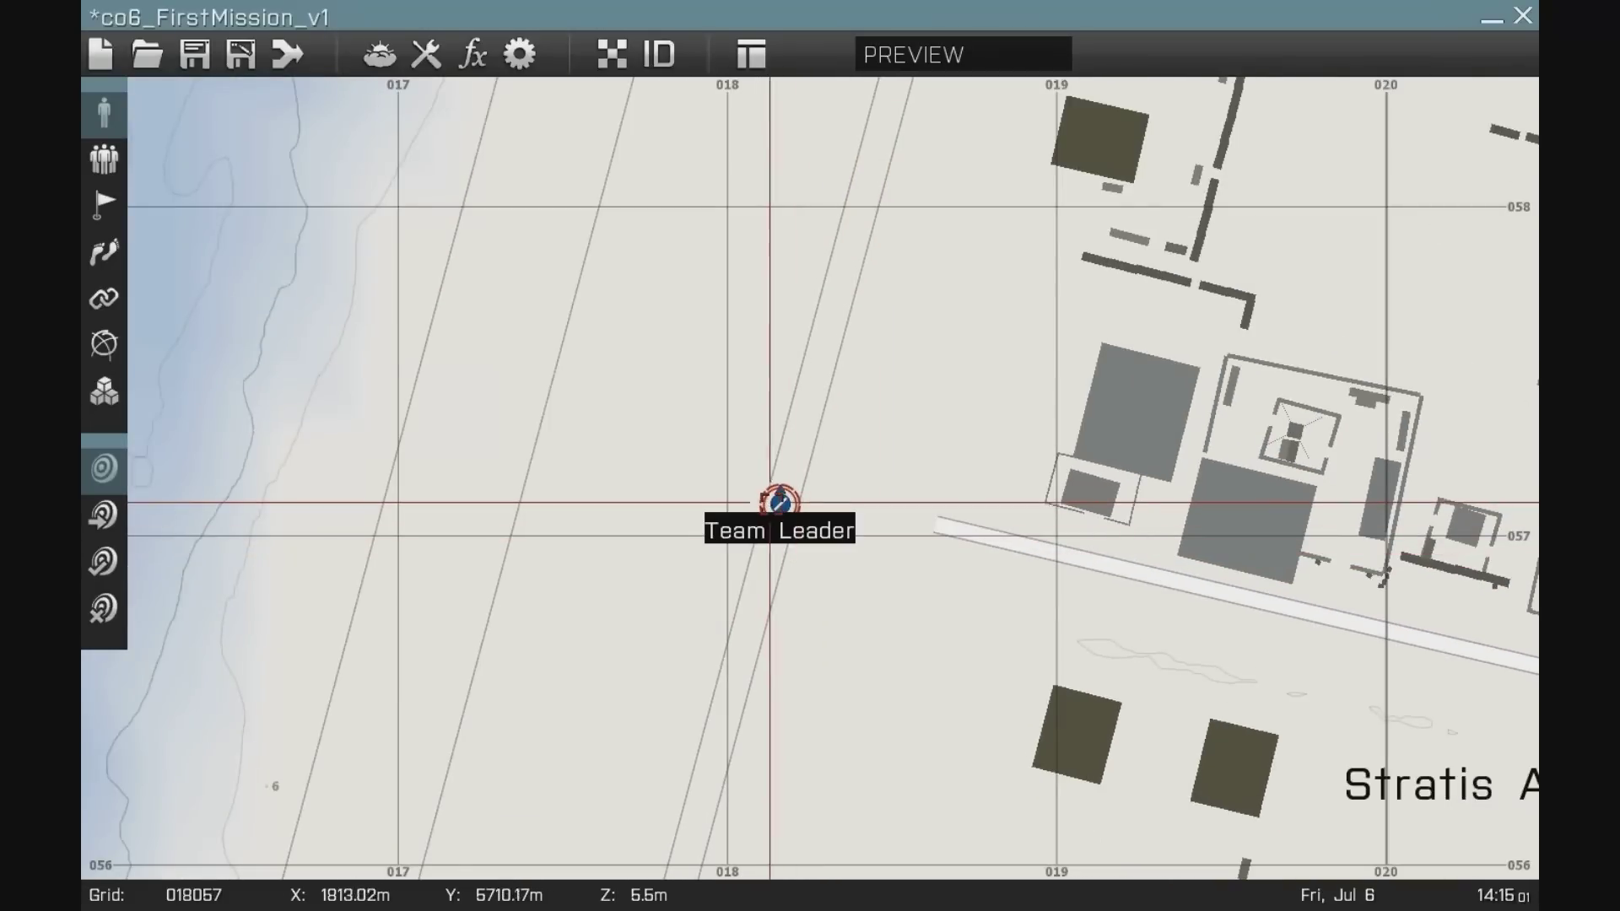
double_click(774, 504)
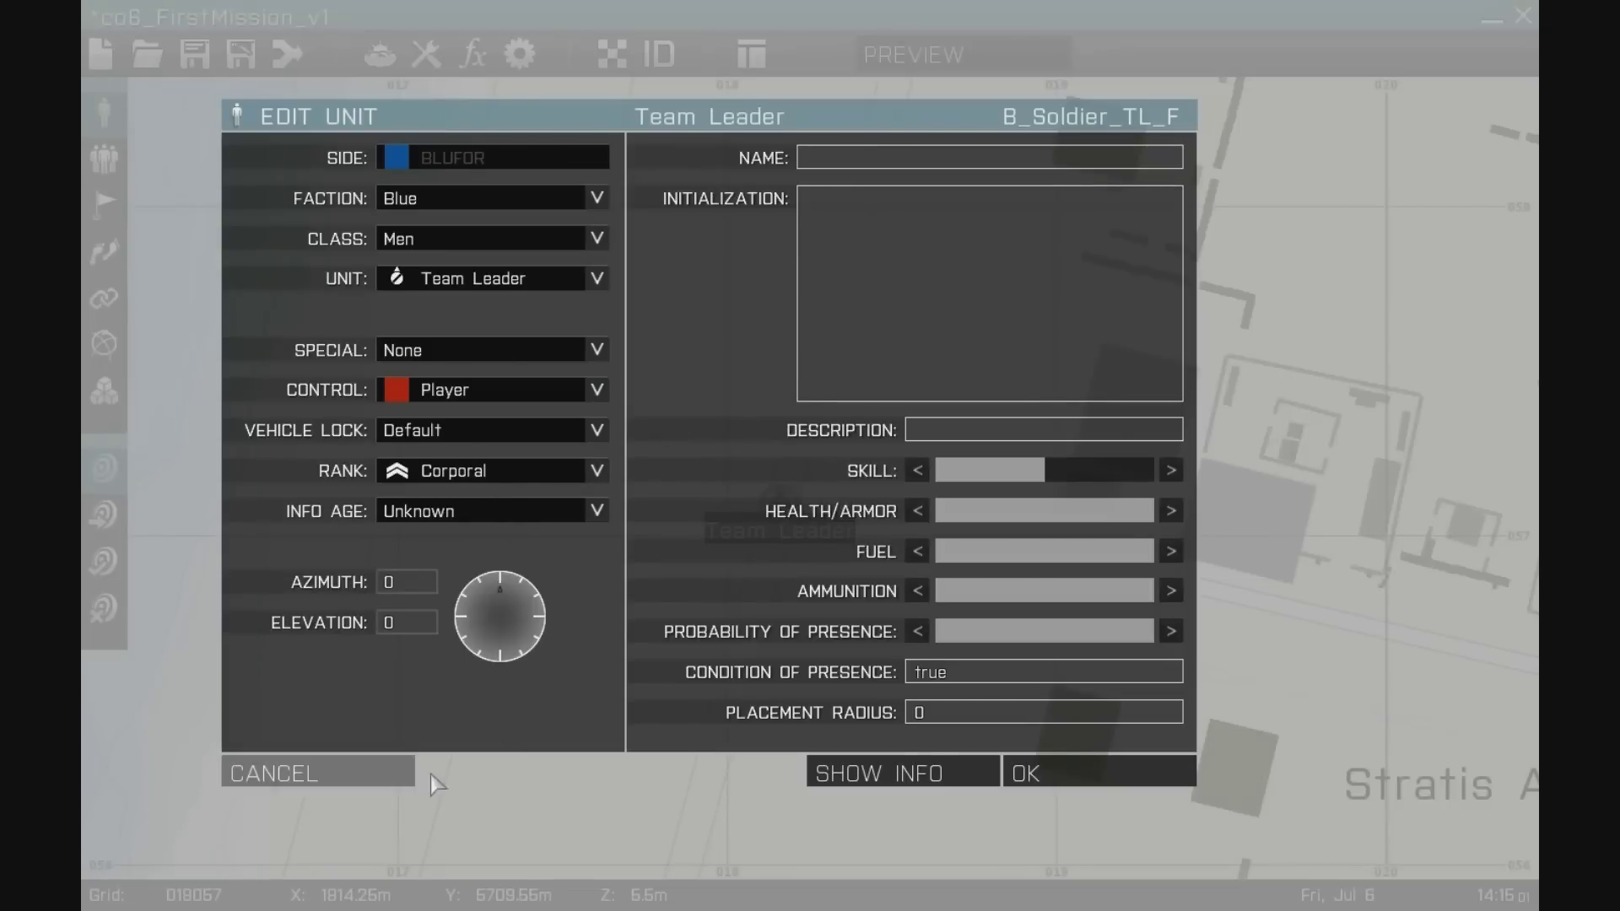
left_click(1046, 774)
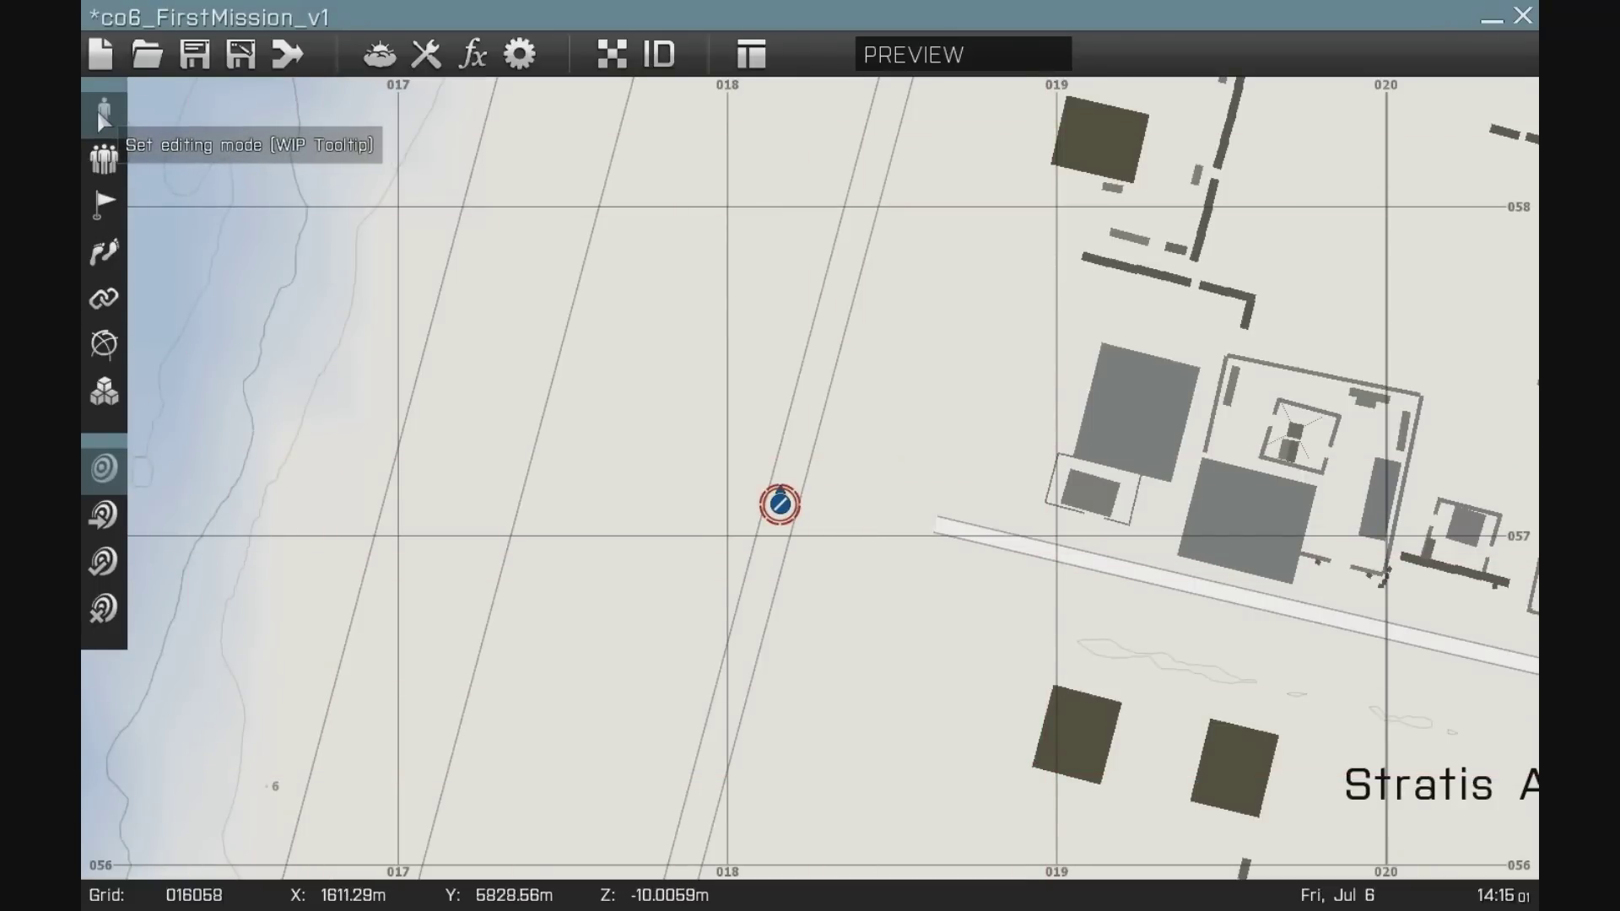
double_click(722, 556)
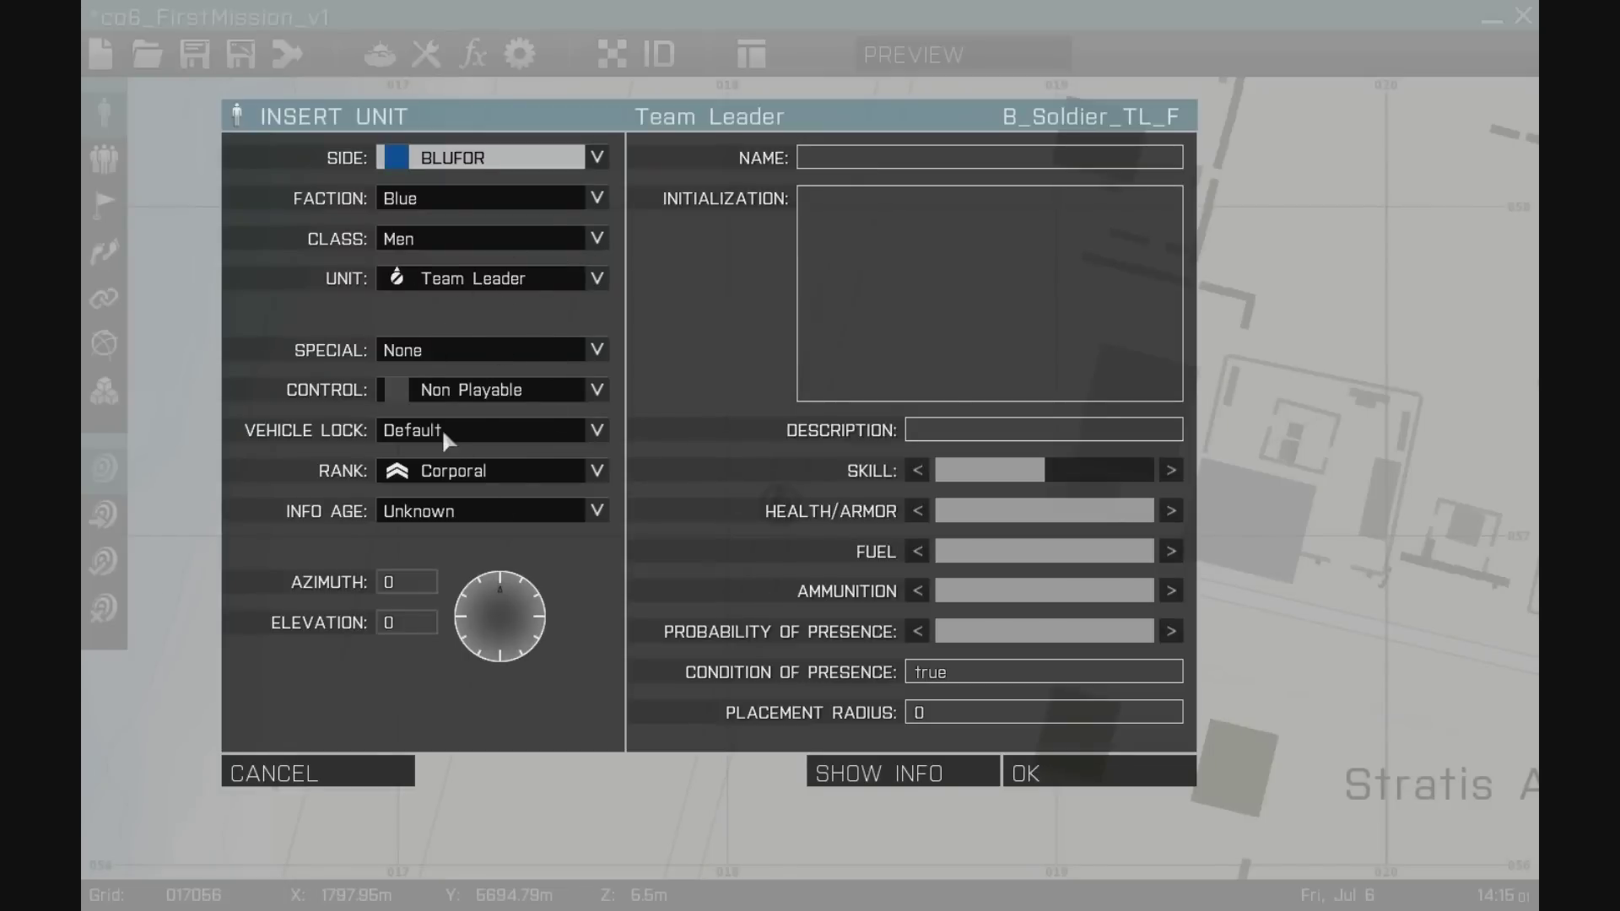
- Place a playable Rifleman with rank Private beside the Team Leader
left_click(458, 271)
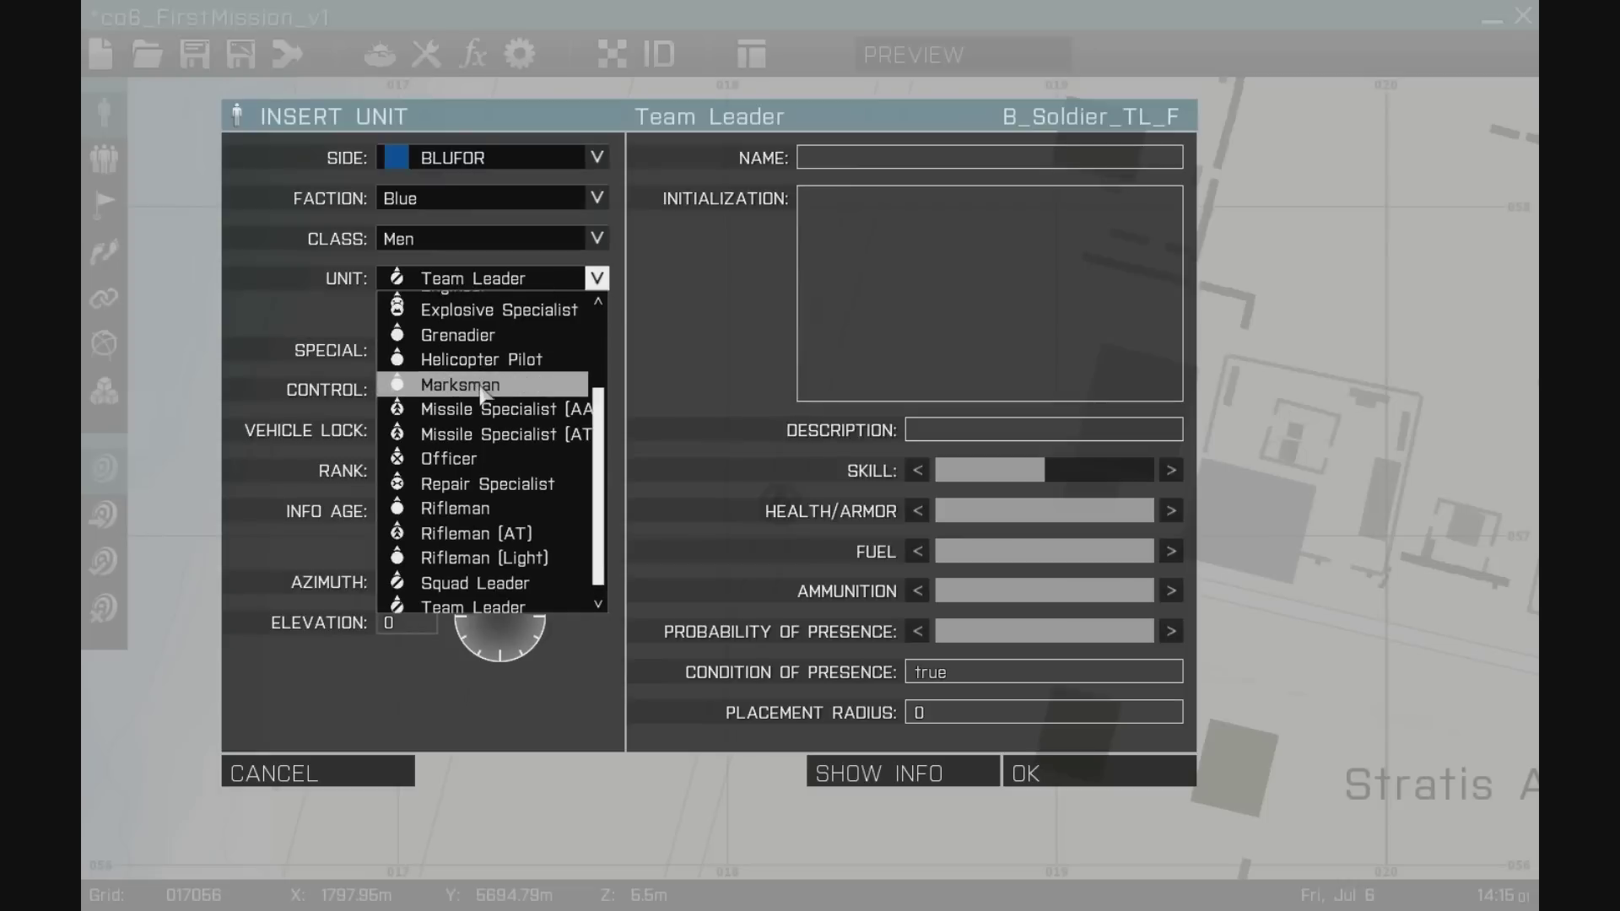
left_click(491, 511)
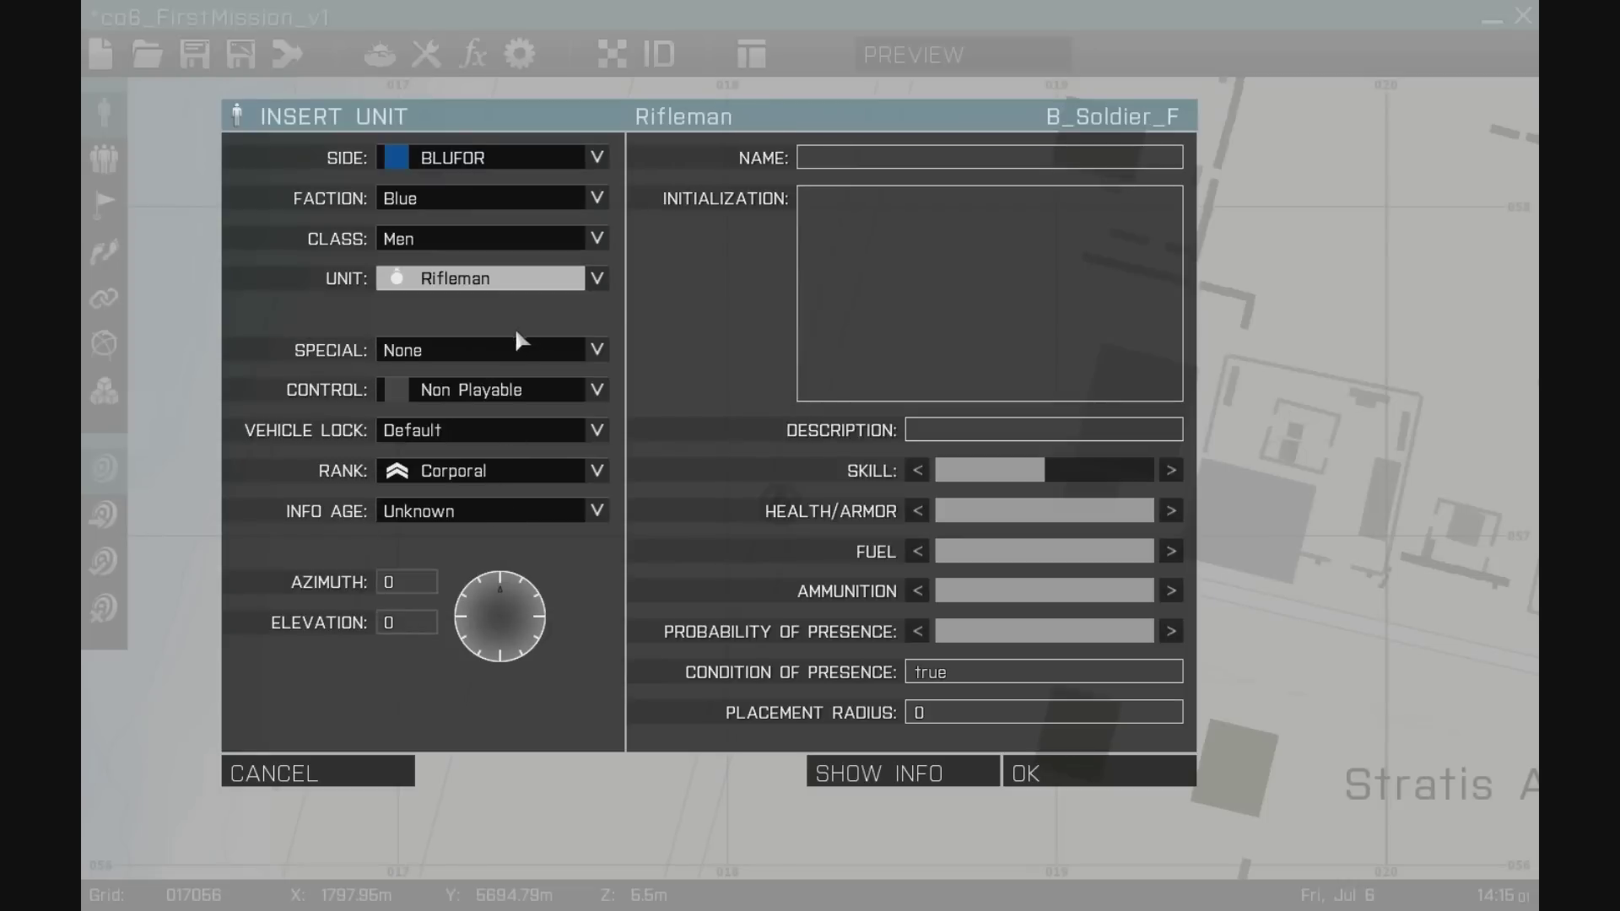
left_click(574, 389)
left_click(448, 463)
left_click(448, 466)
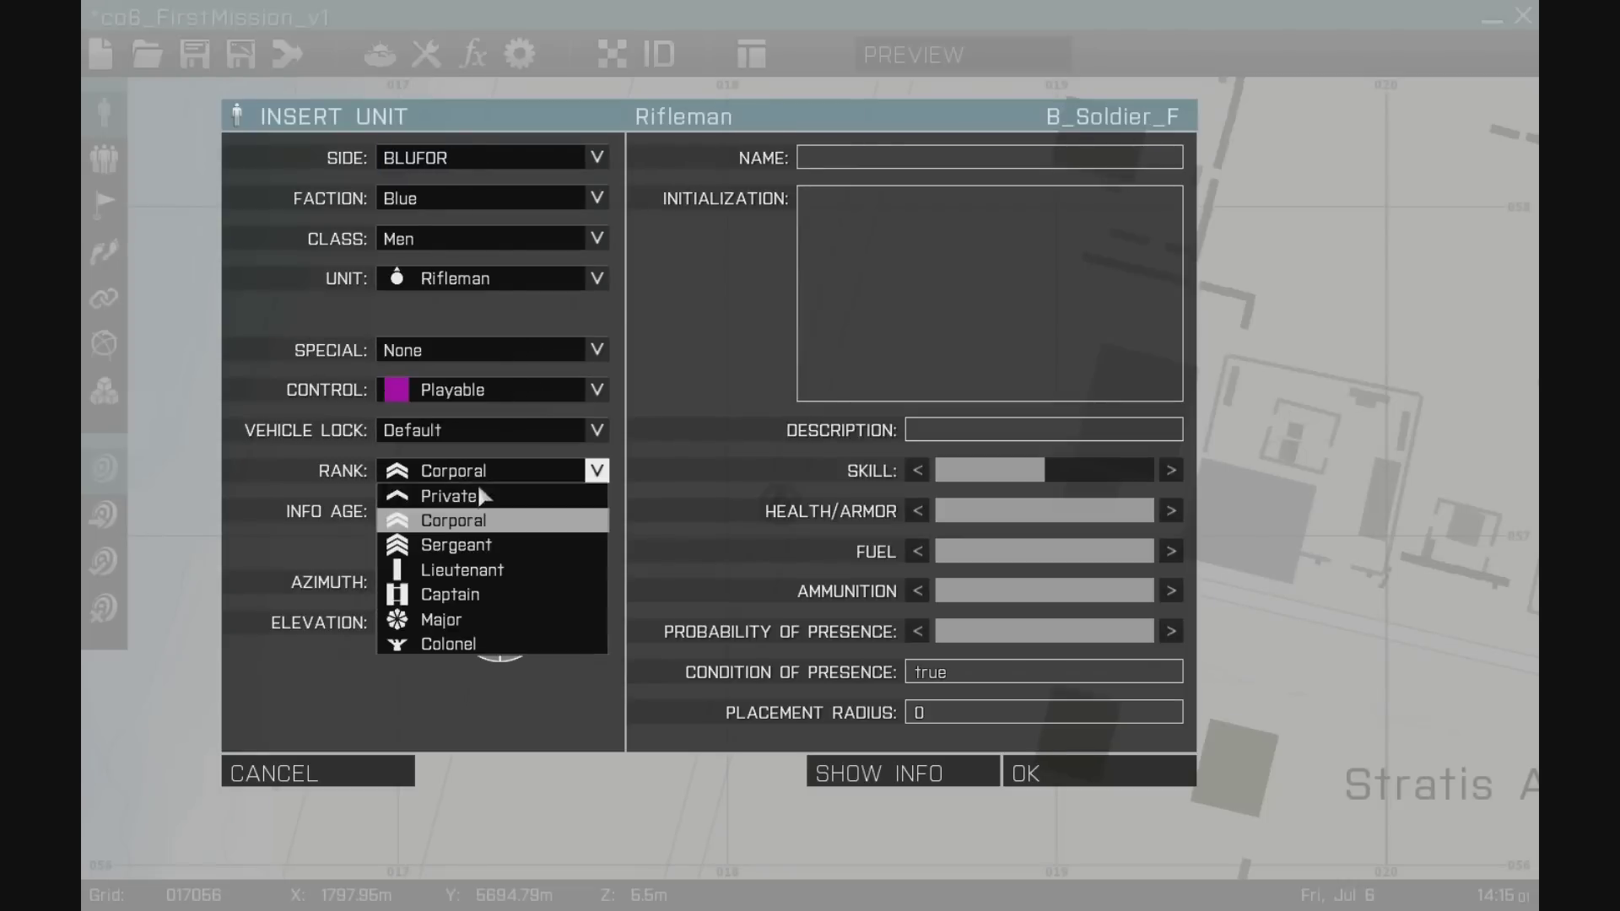
left_click(475, 496)
left_click(1024, 789)
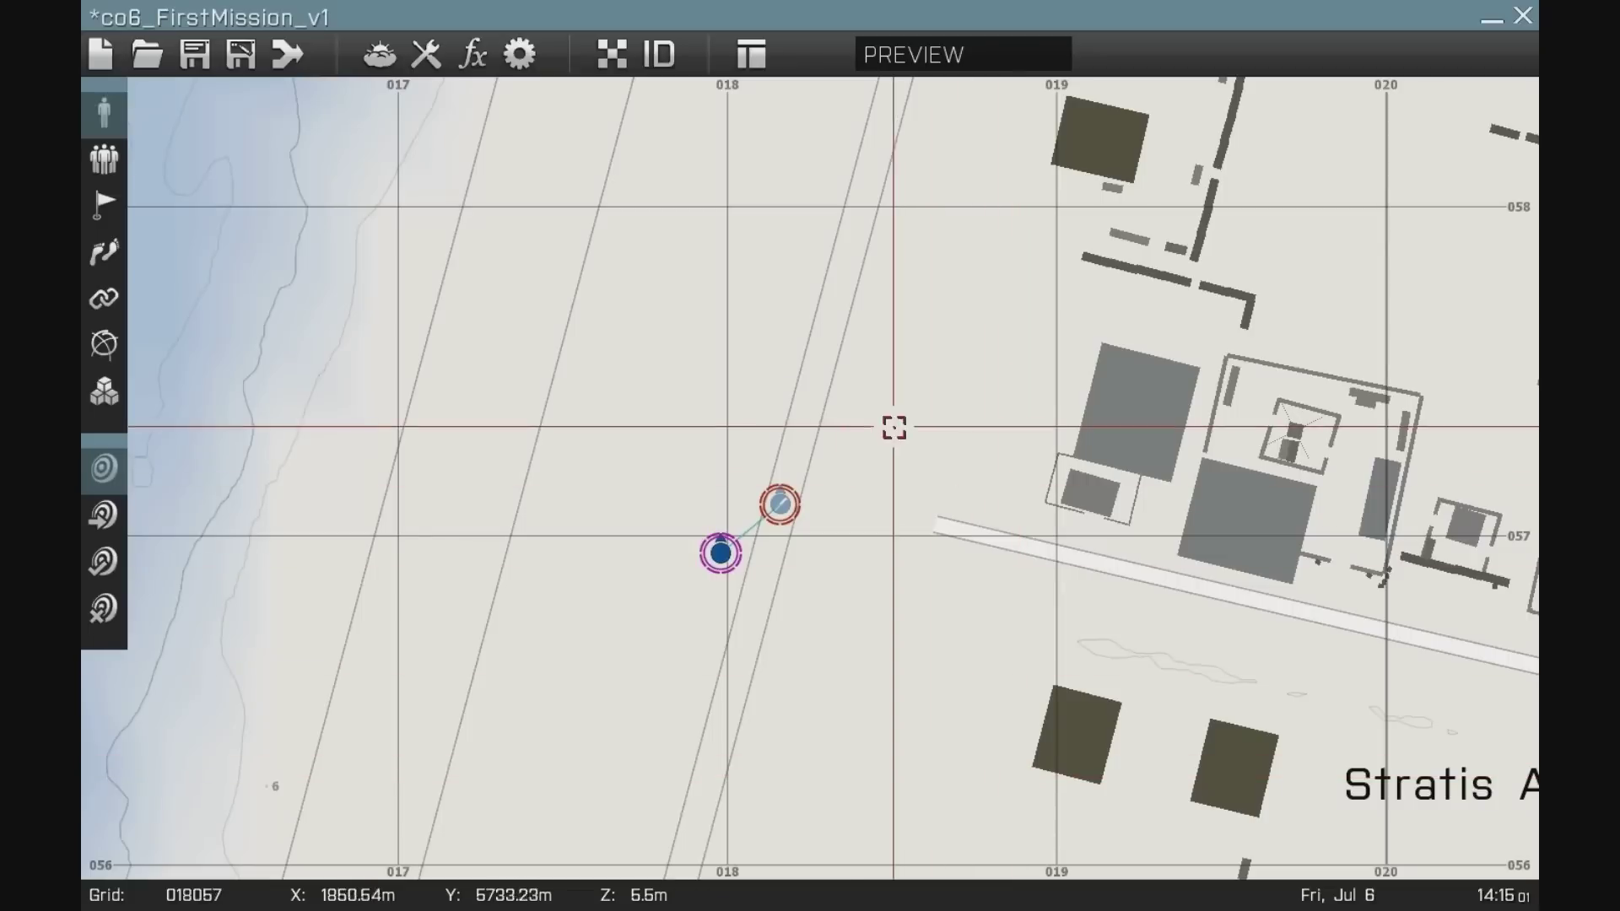
- Add a second playable Private Rifleman next to the group
double_click(766, 564)
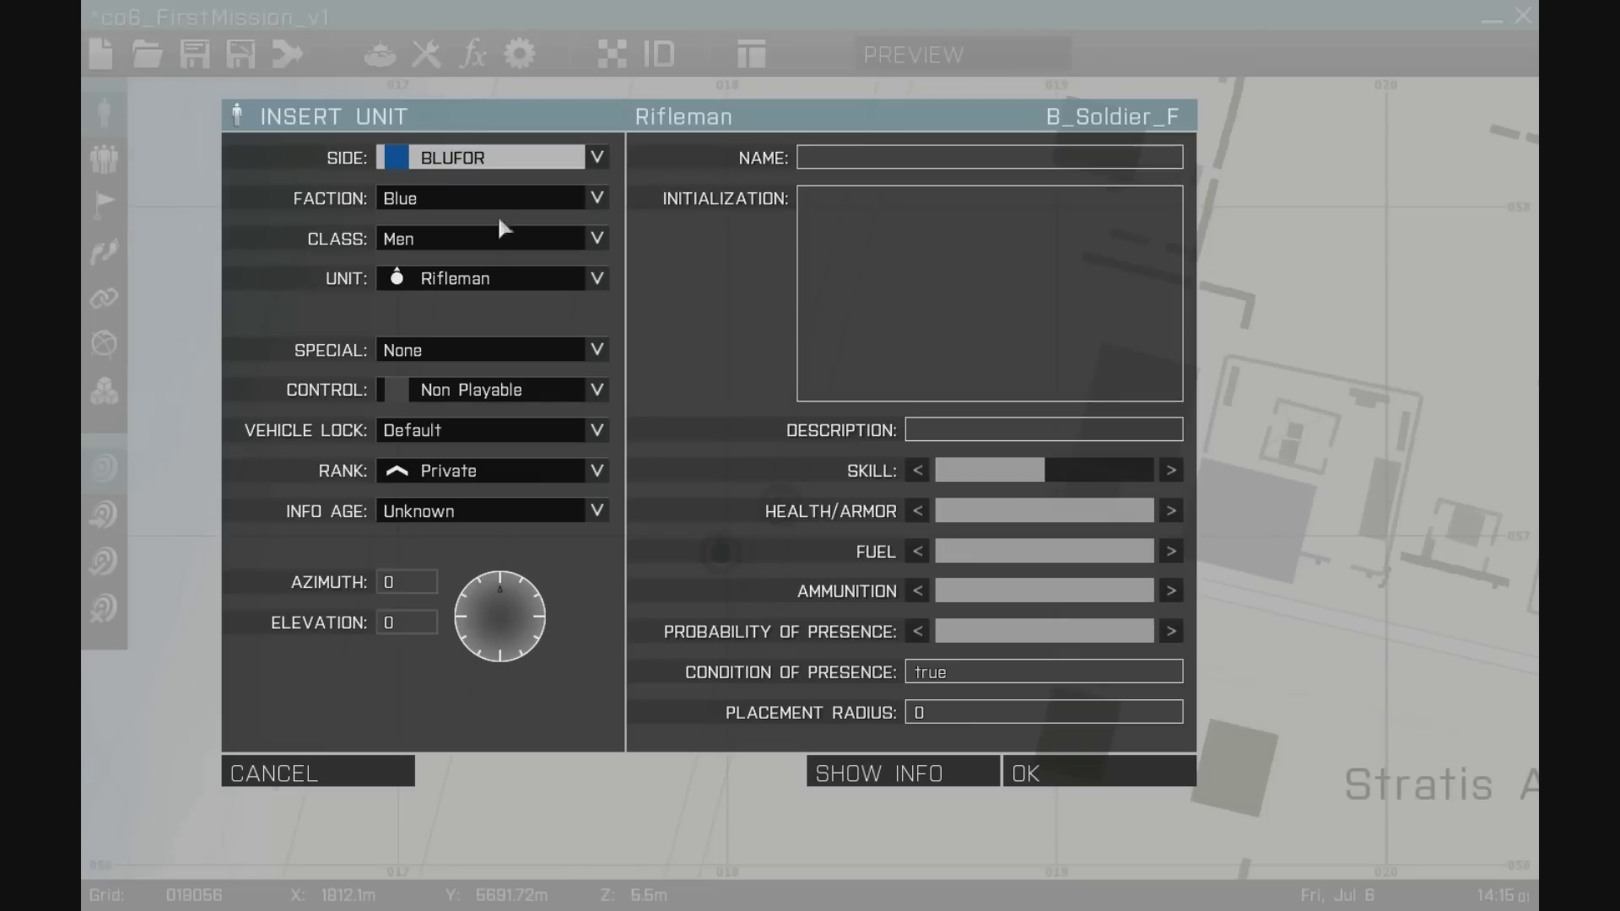
left_click(484, 402)
left_click(488, 463)
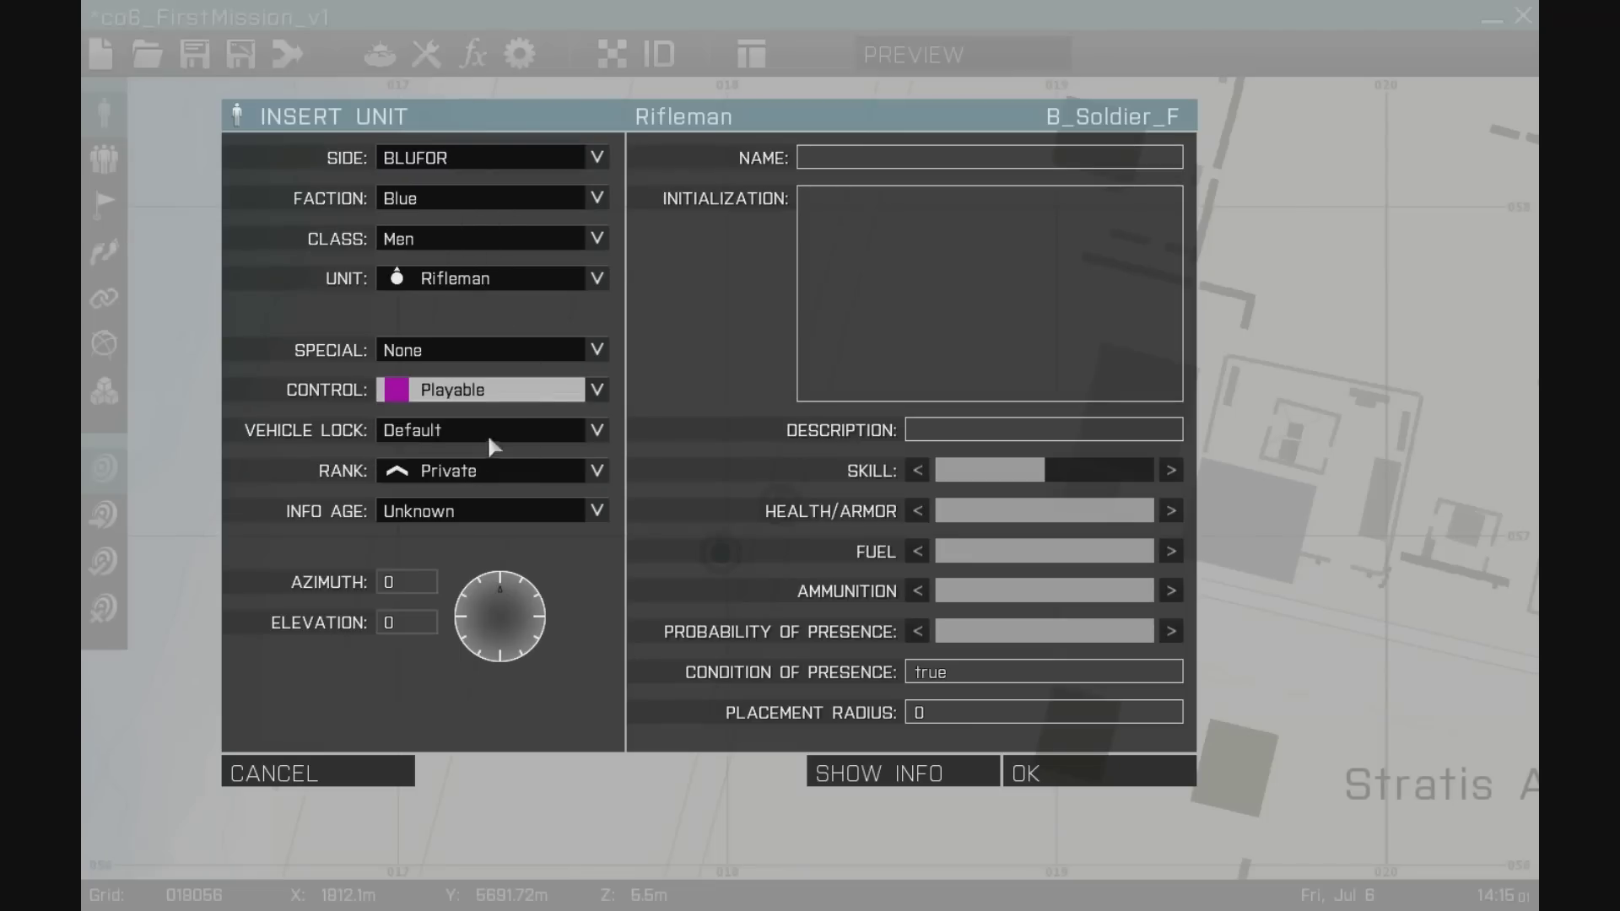
left_click(1025, 774)
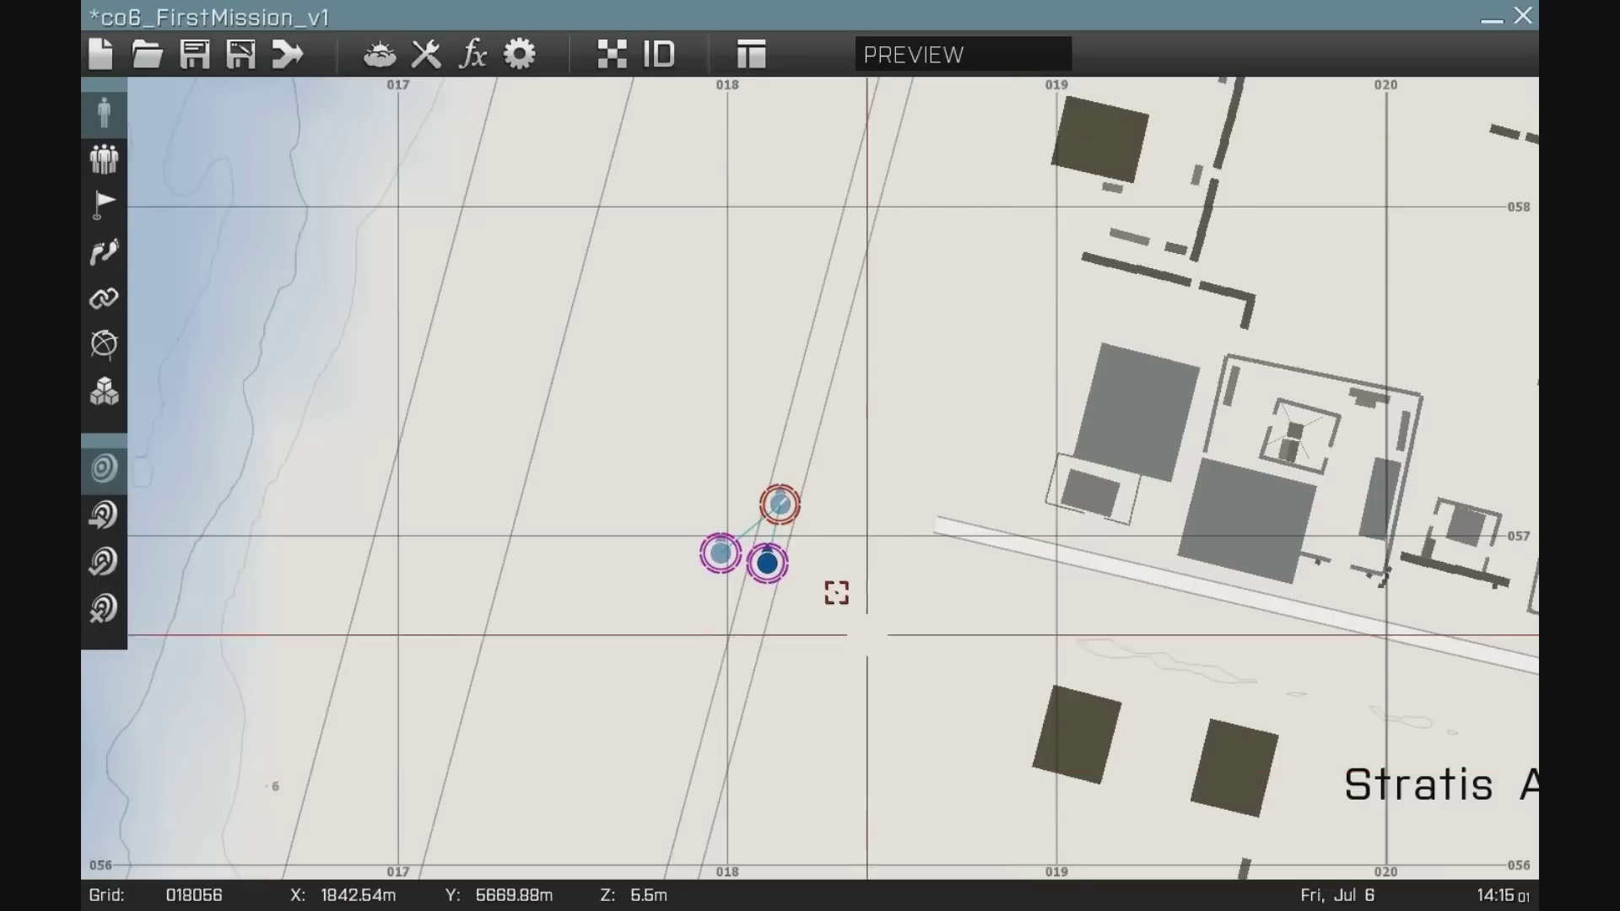
double_click(824, 568)
- Place a playable Autorifleman beside the group
left_click(556, 272)
left_click(472, 311)
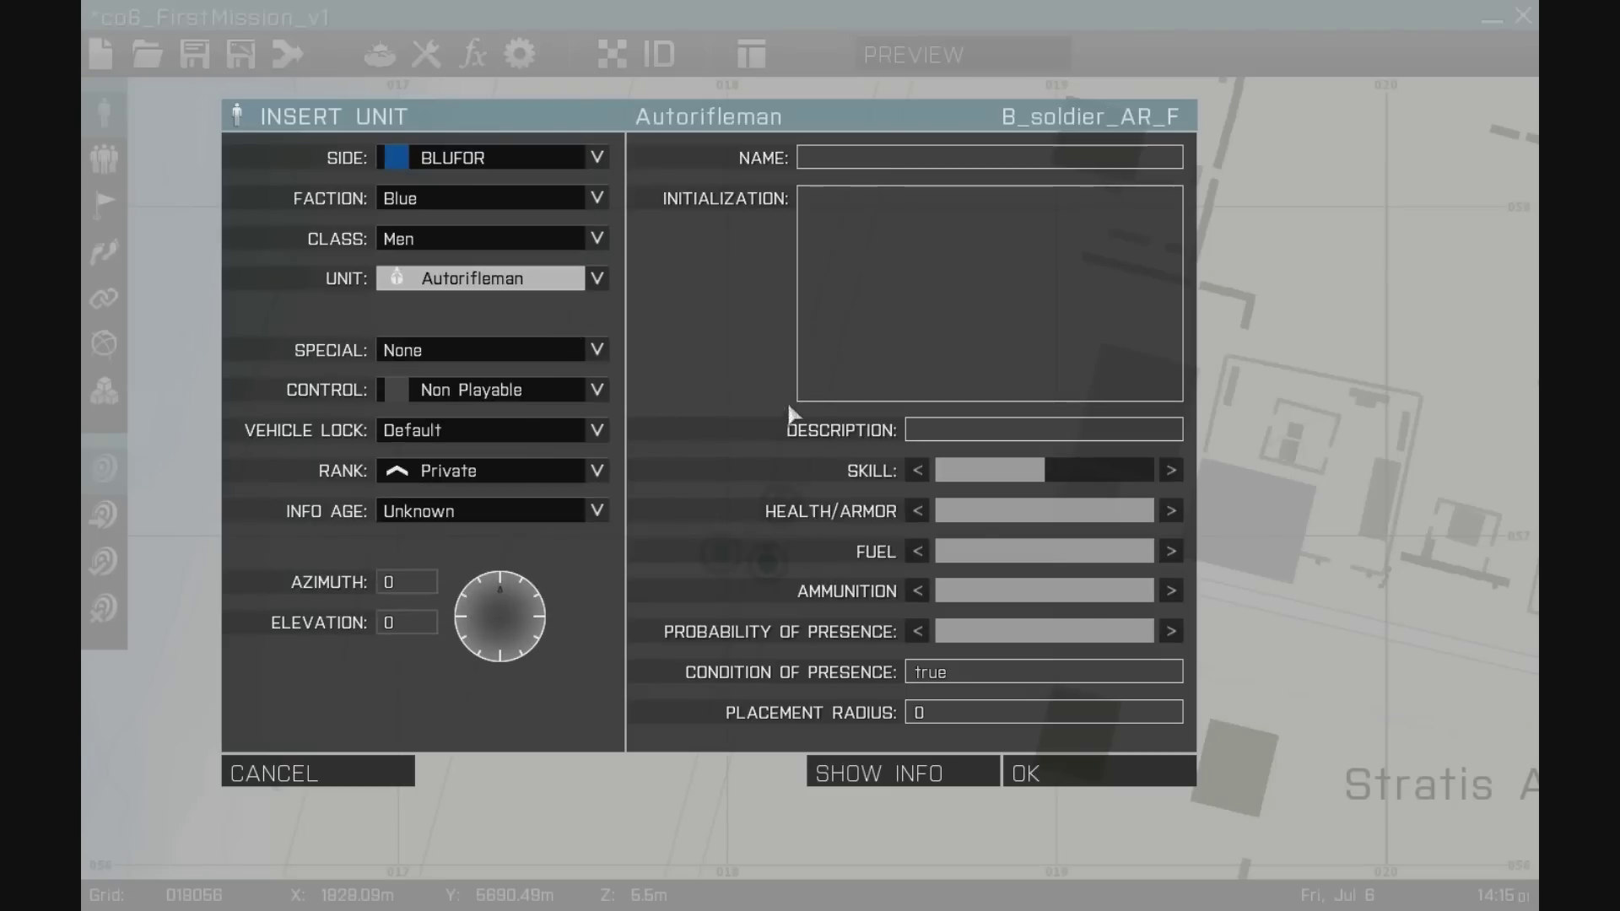
left_click(516, 397)
left_click(481, 462)
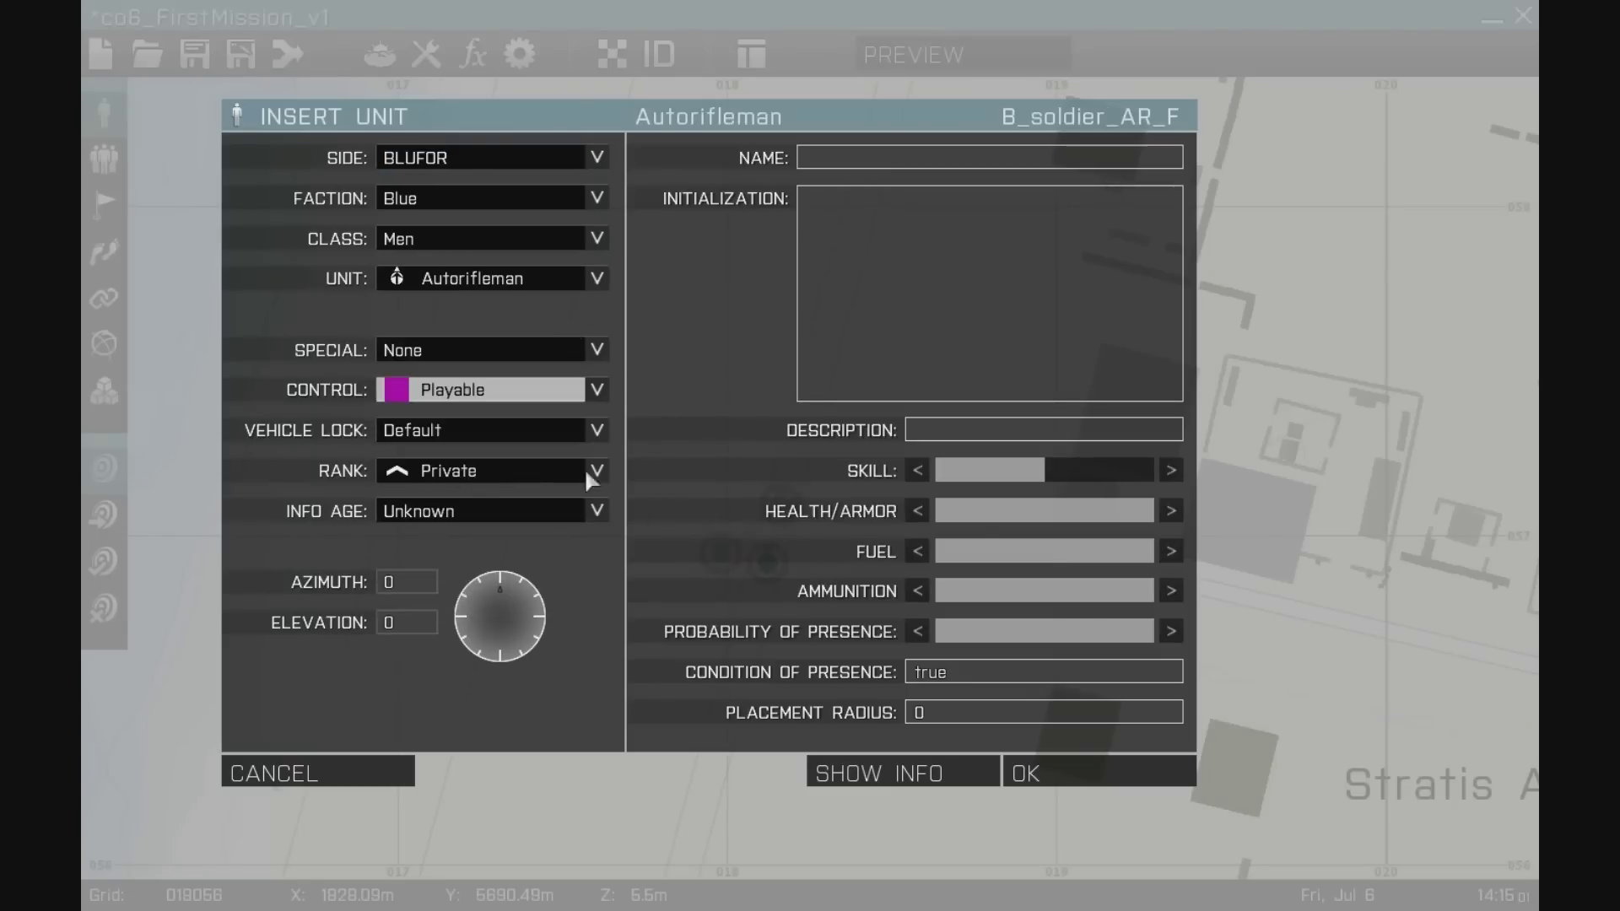
left_click(1024, 773)
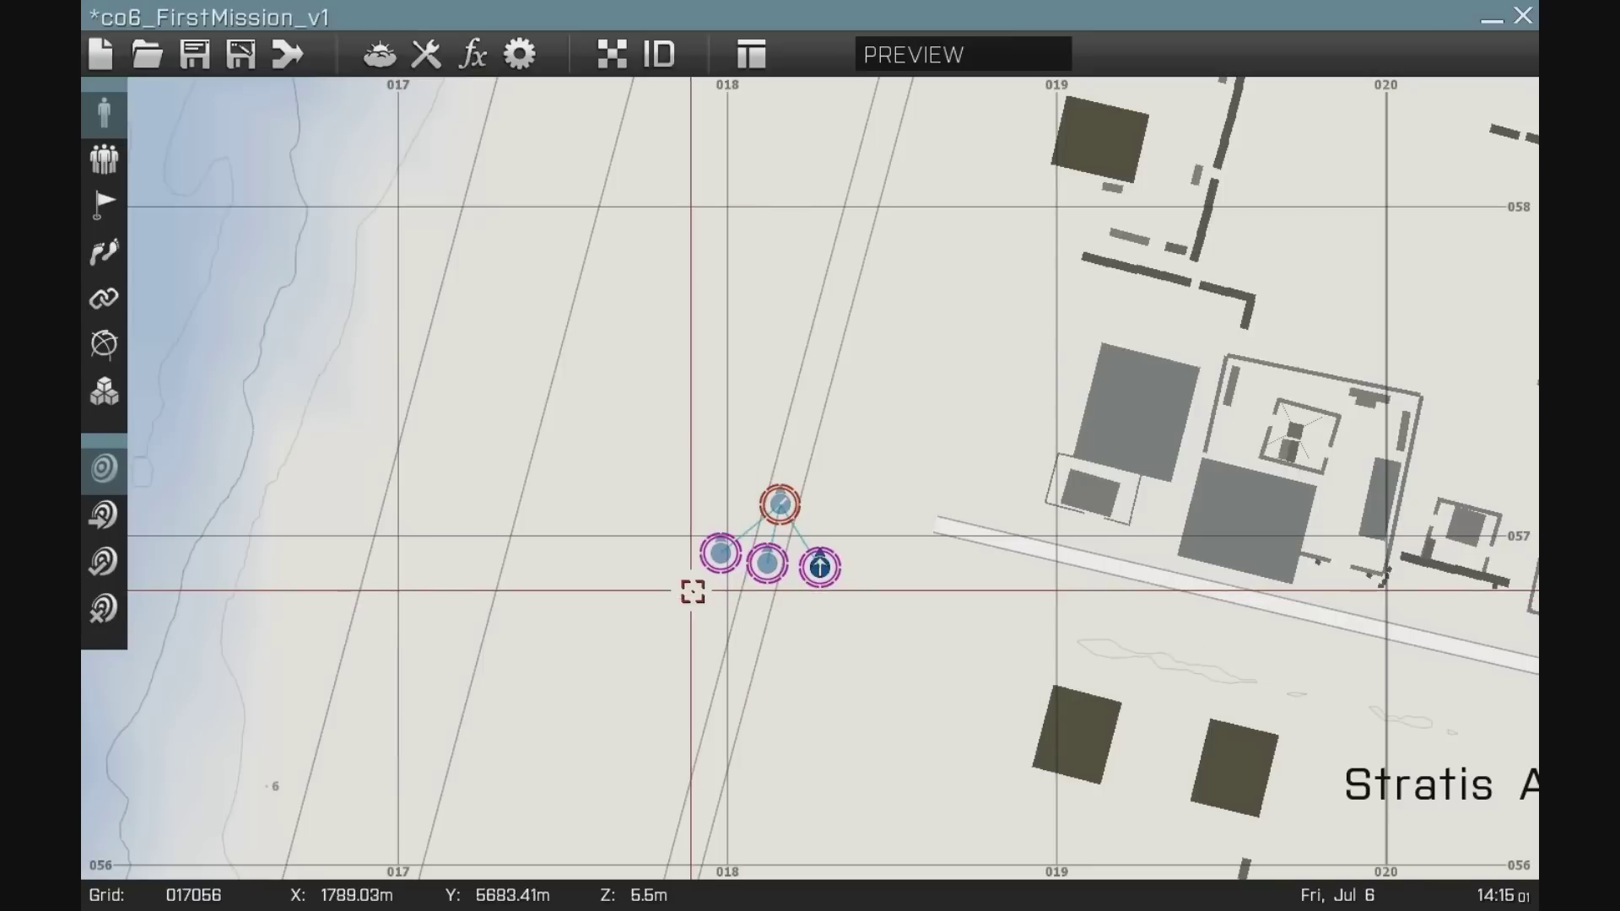
- Add a second playable Autorifleman and move it below the group's left side
double_click(850, 580)
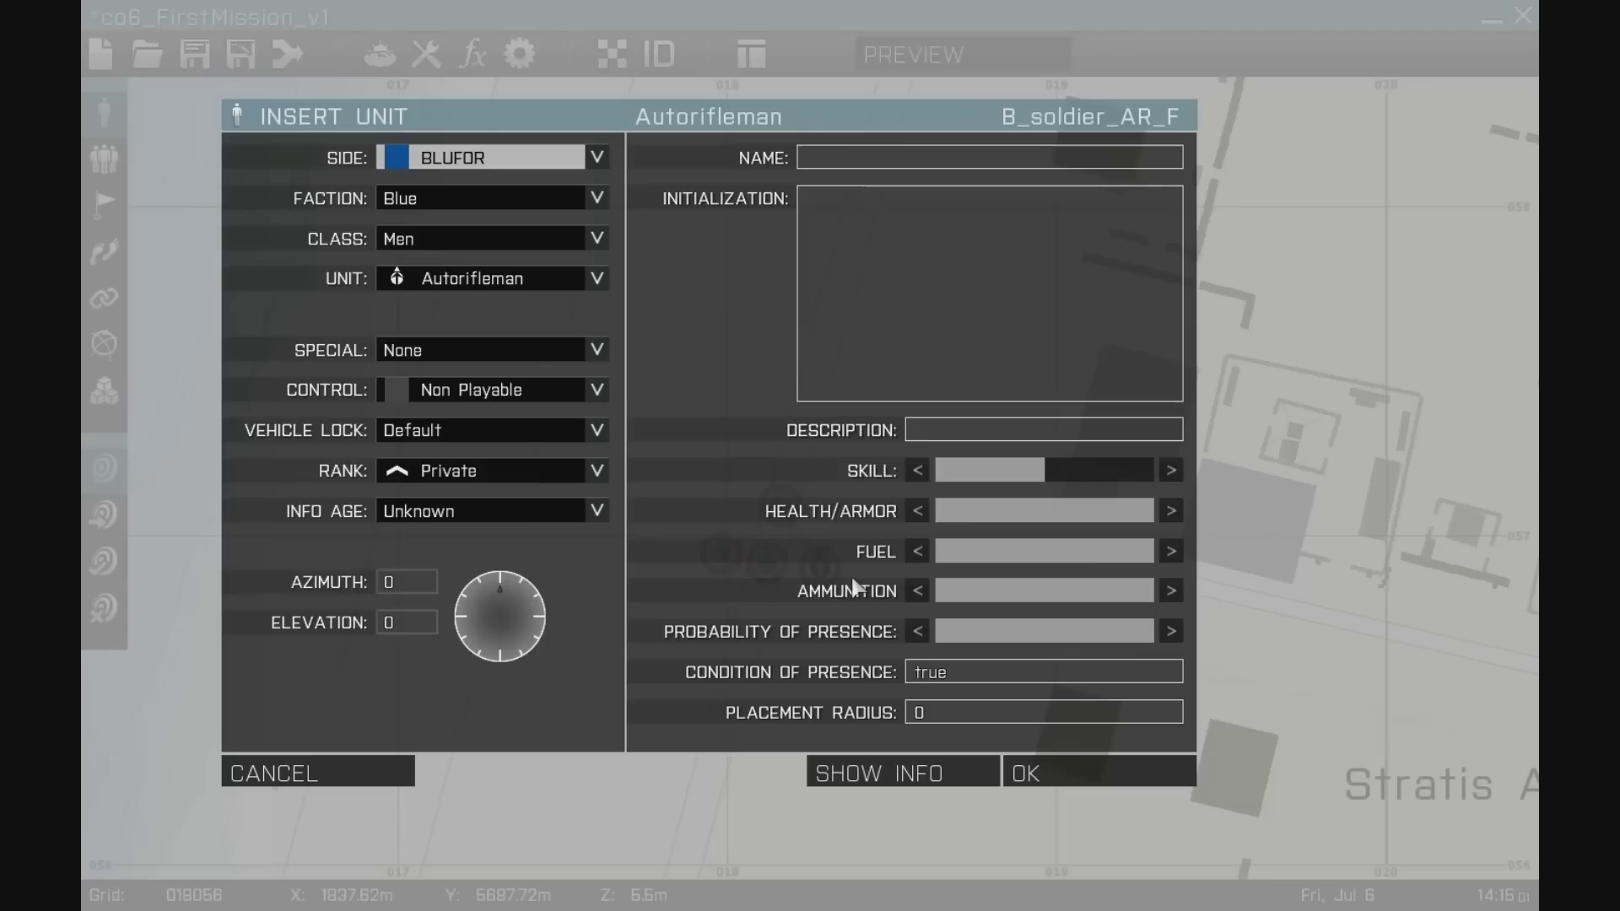
left_click(460, 279)
left_click(498, 327)
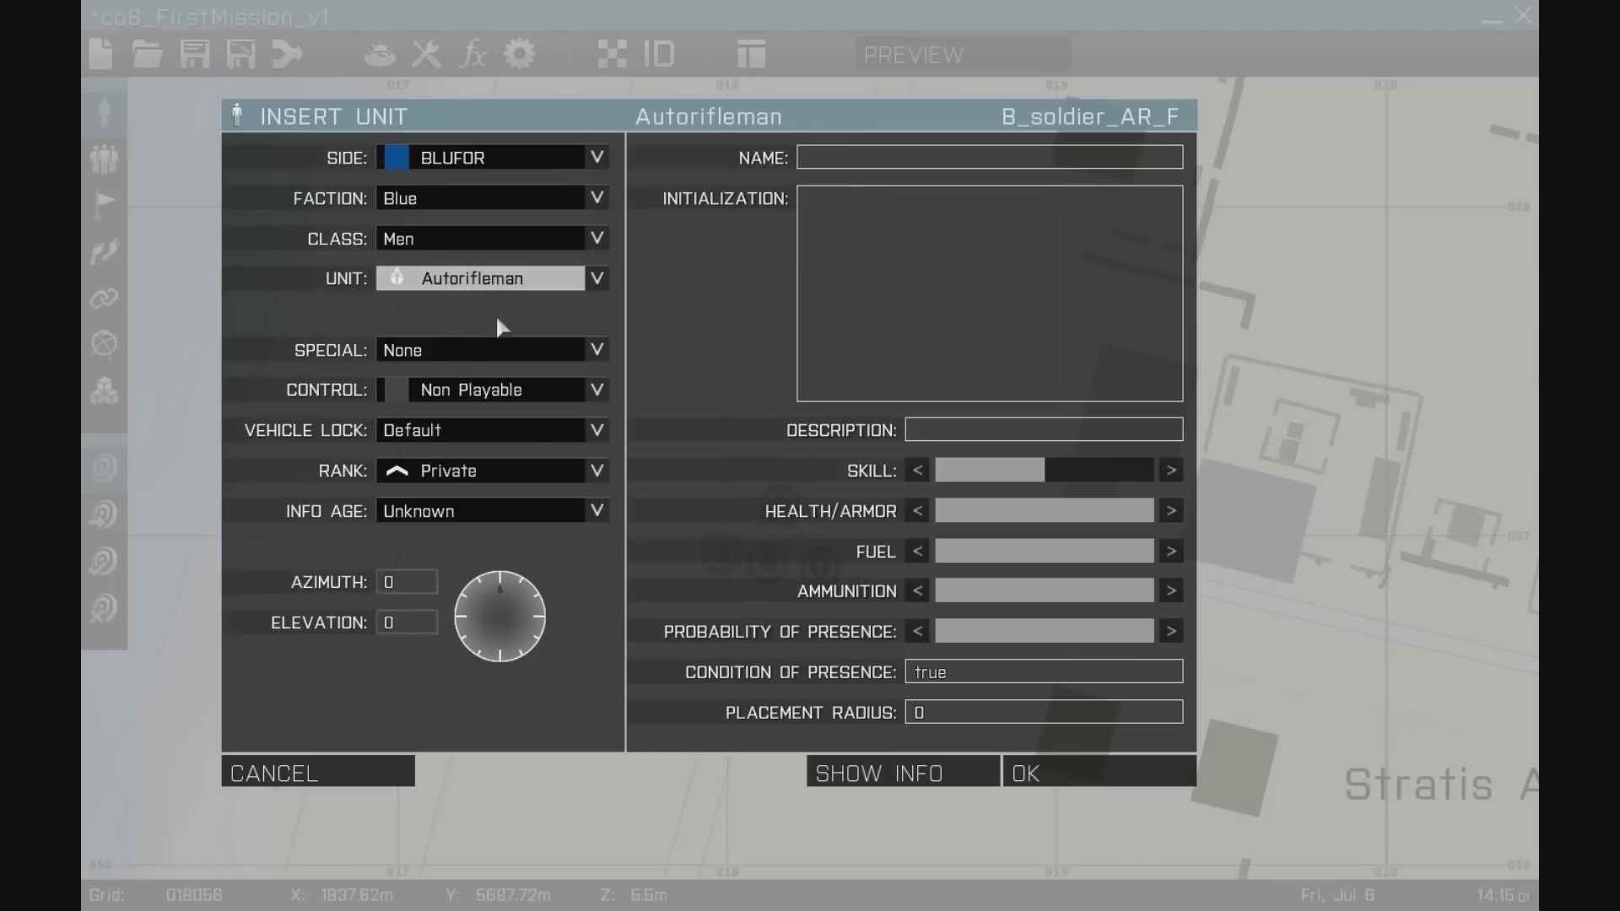
left_click(466, 384)
left_click(462, 467)
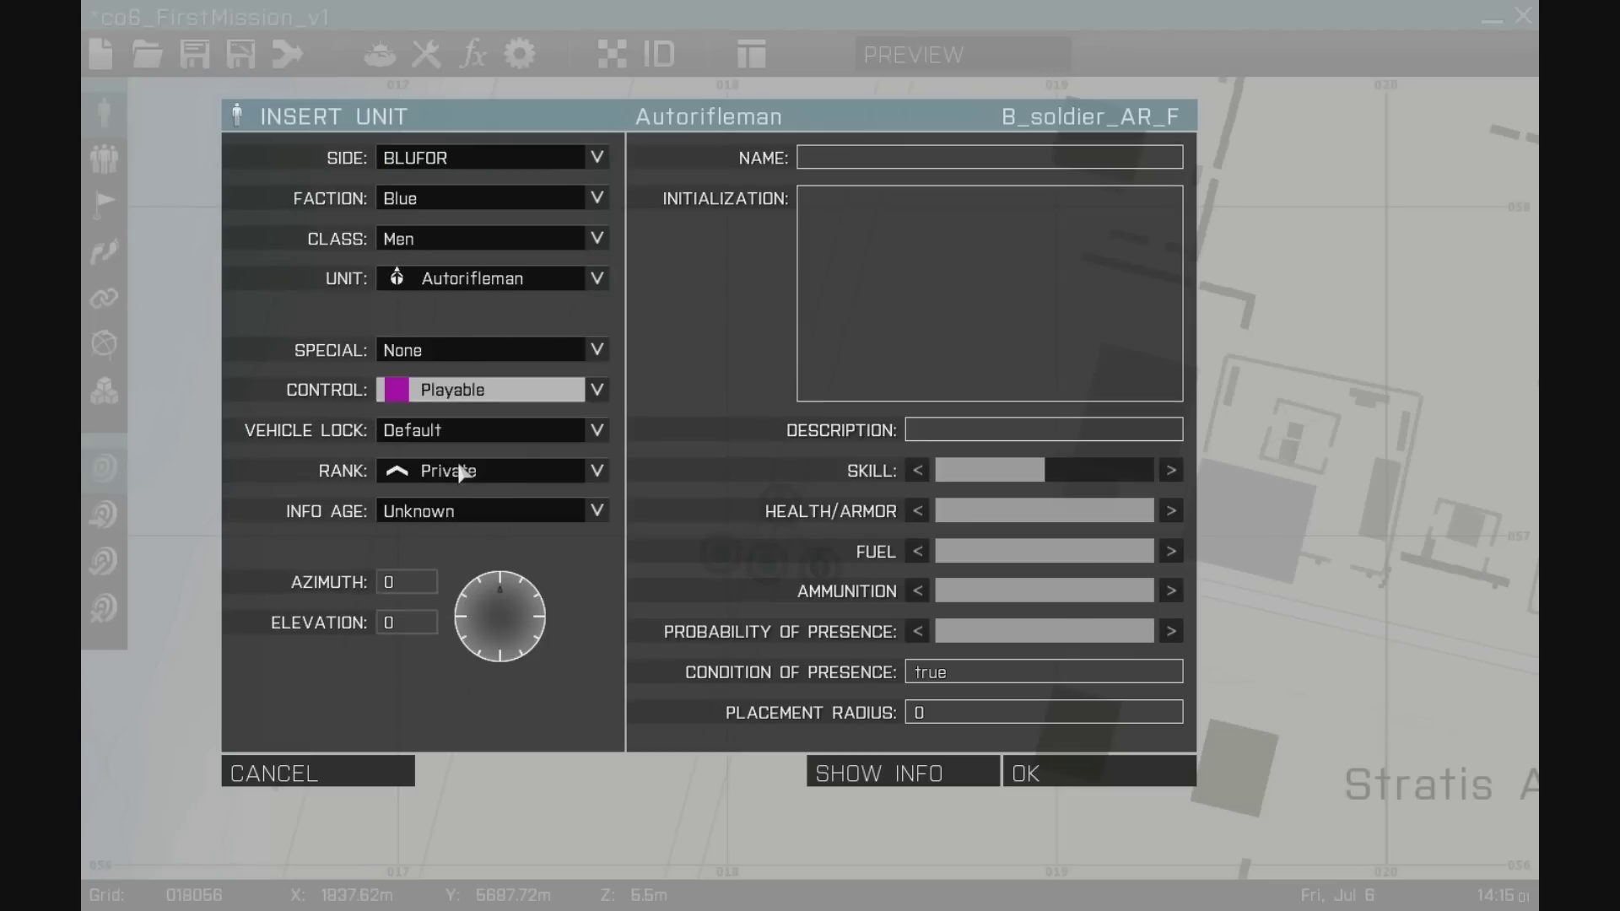
key("Return")
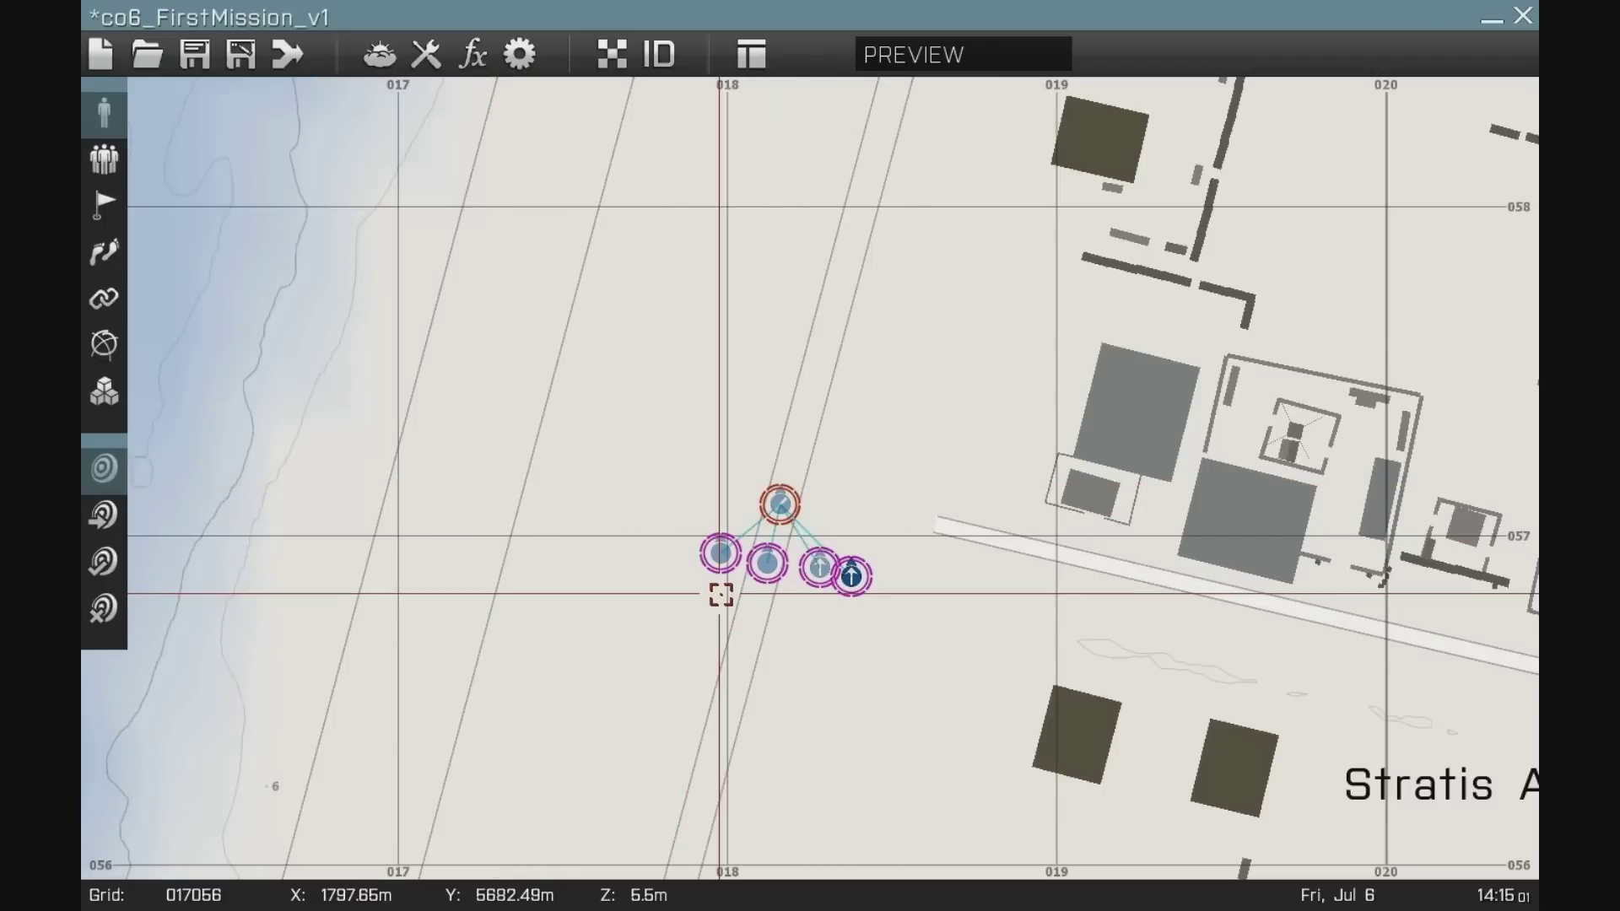
left_click_drag(851, 577, 737, 600)
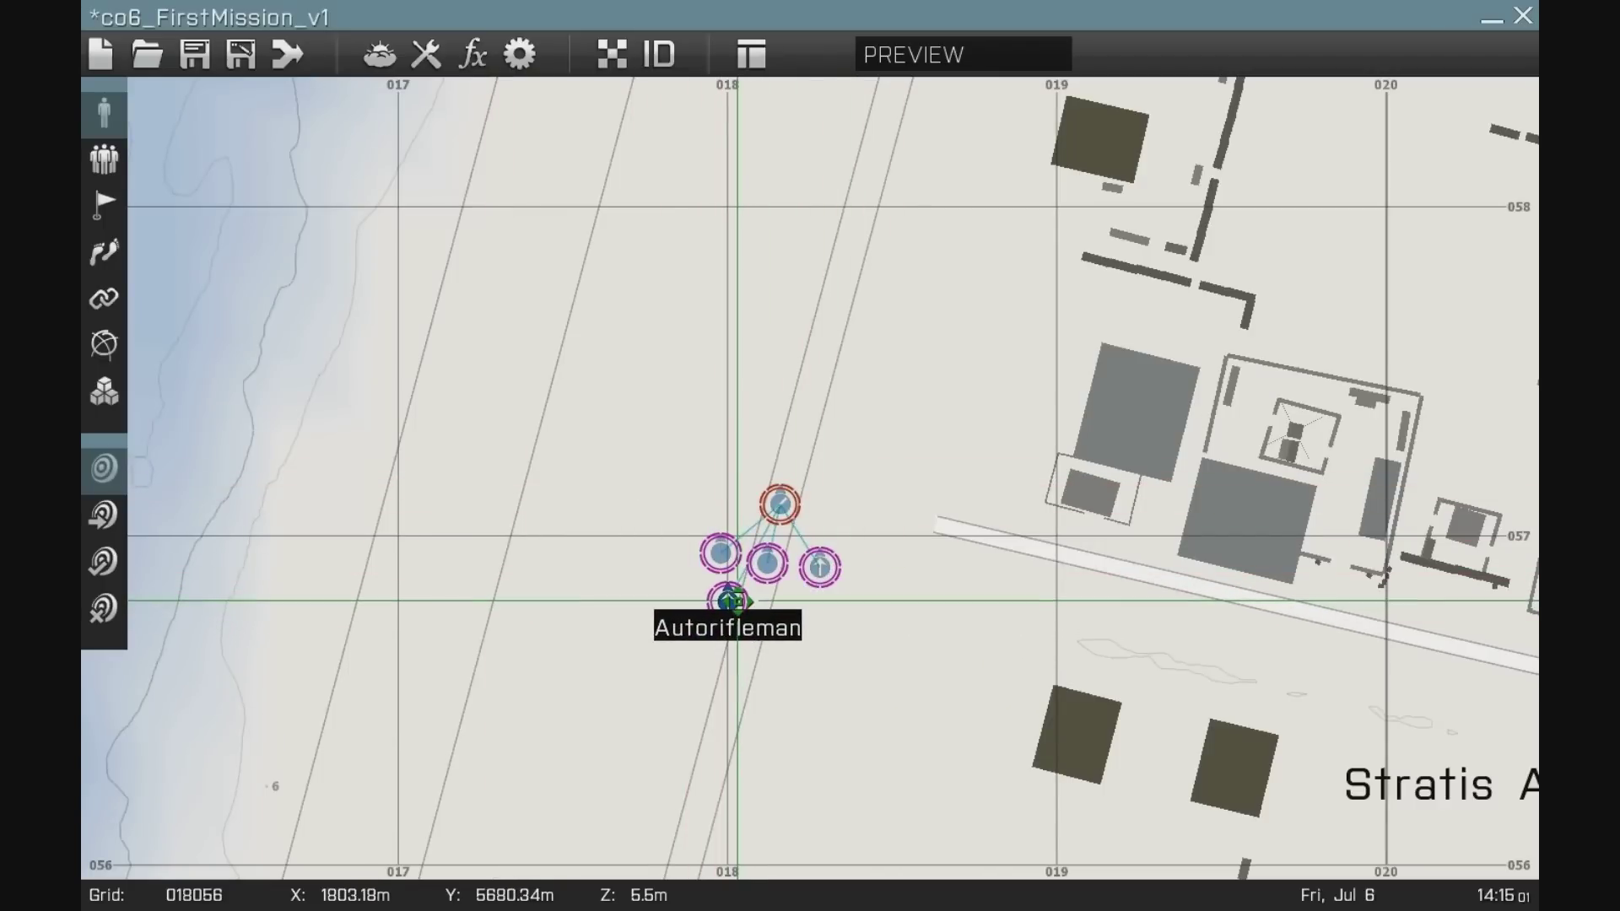
- Add a playable Combat Life Saver beside the group
double_click(777, 608)
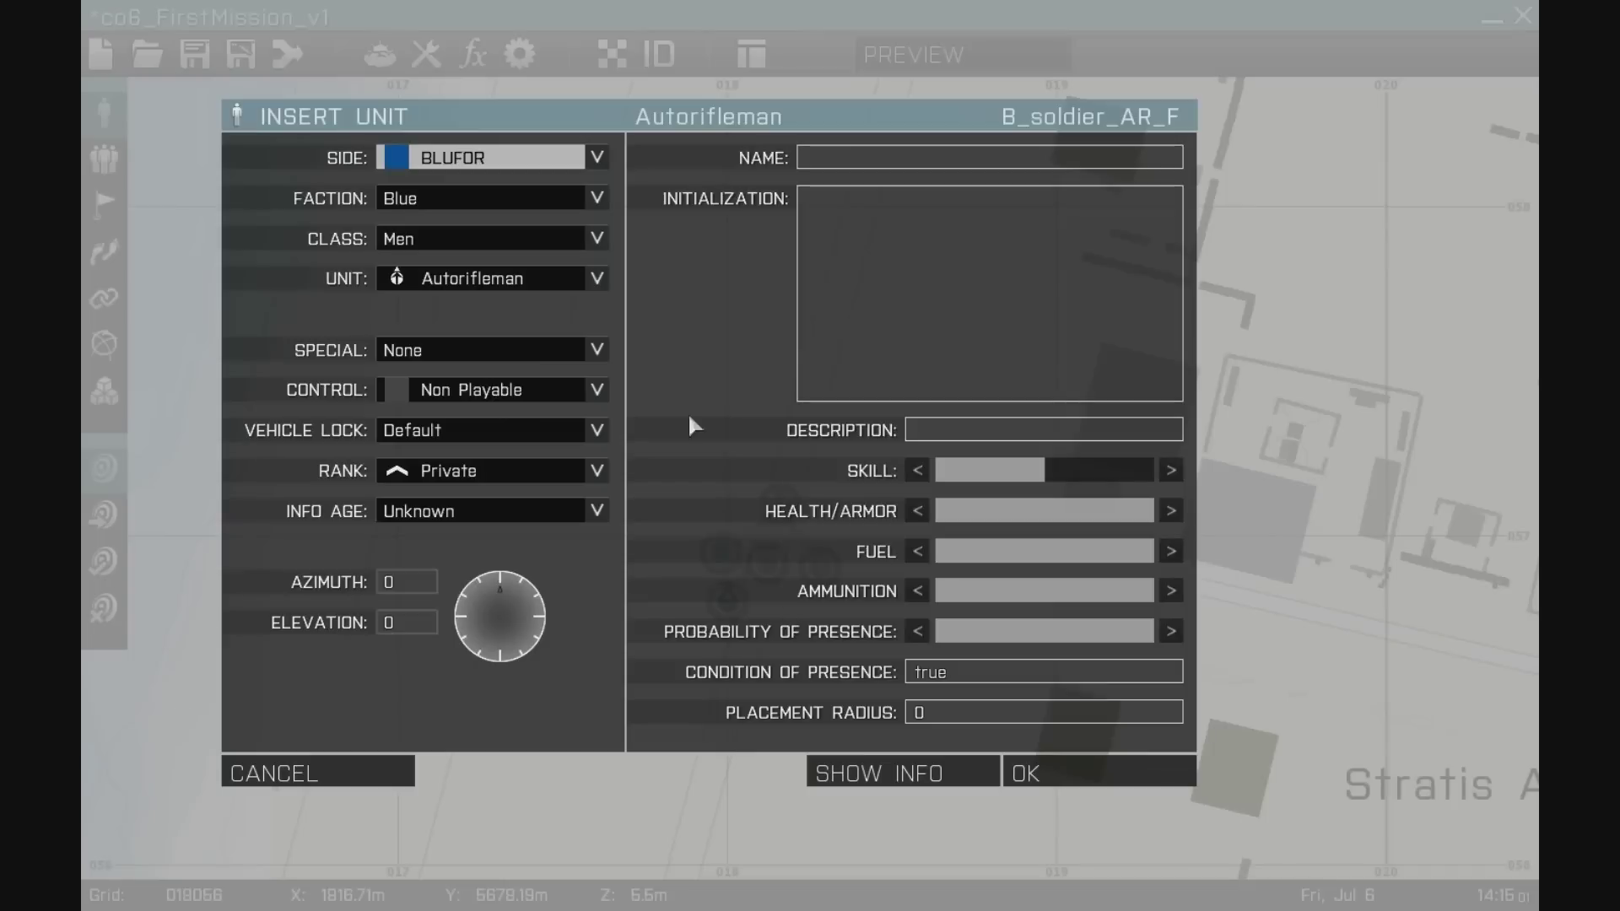
left_click(483, 271)
left_click(528, 353)
left_click(506, 390)
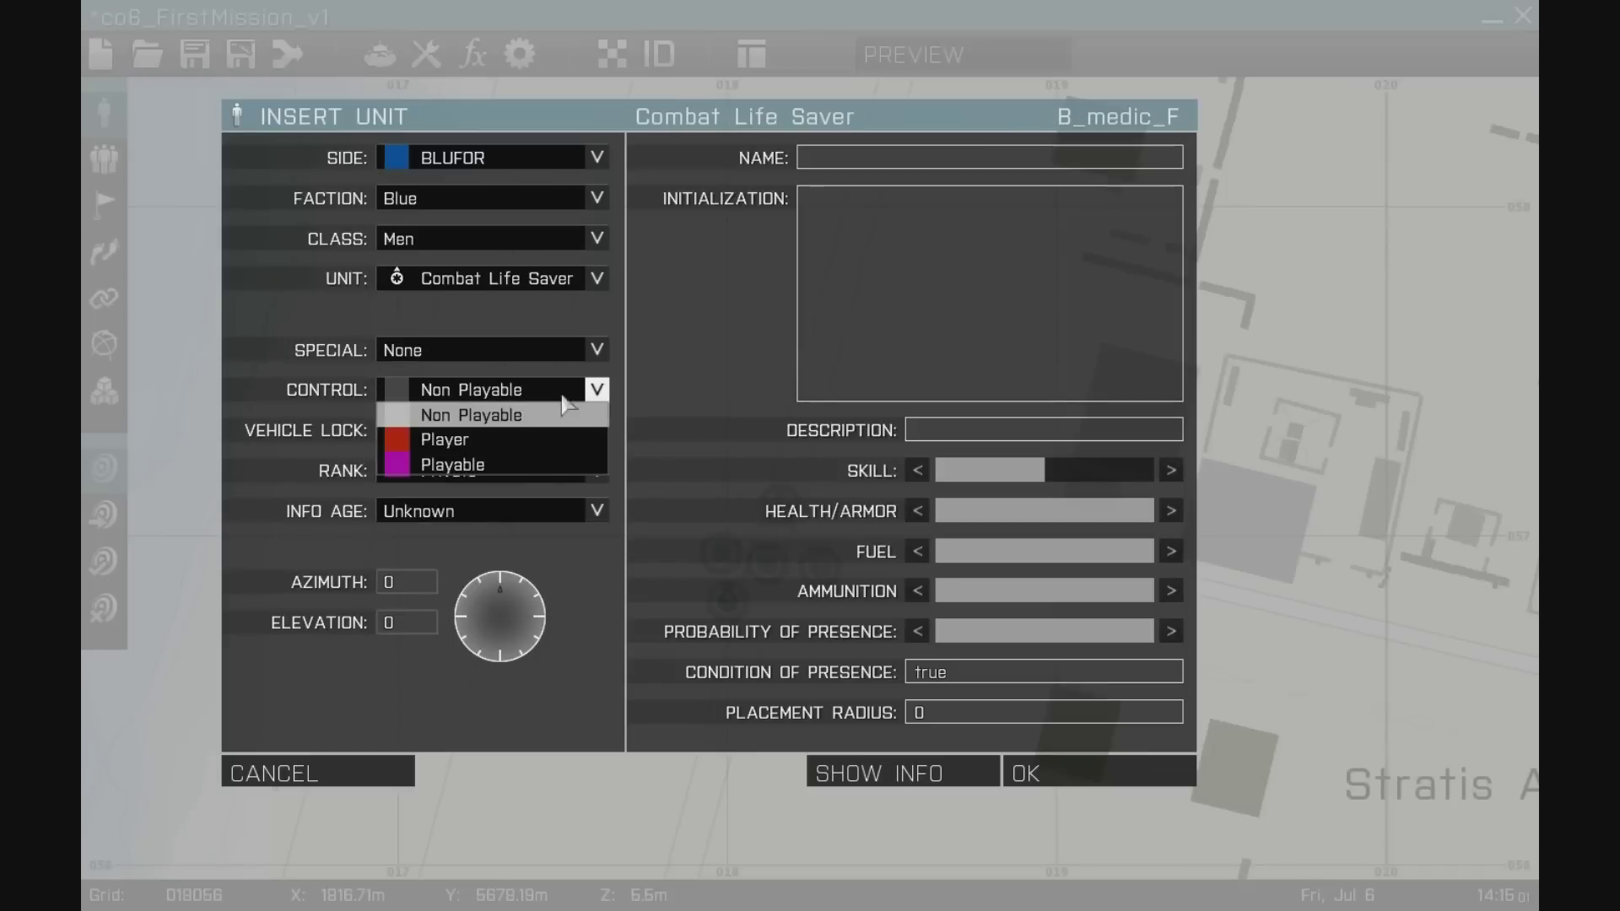
left_click(499, 463)
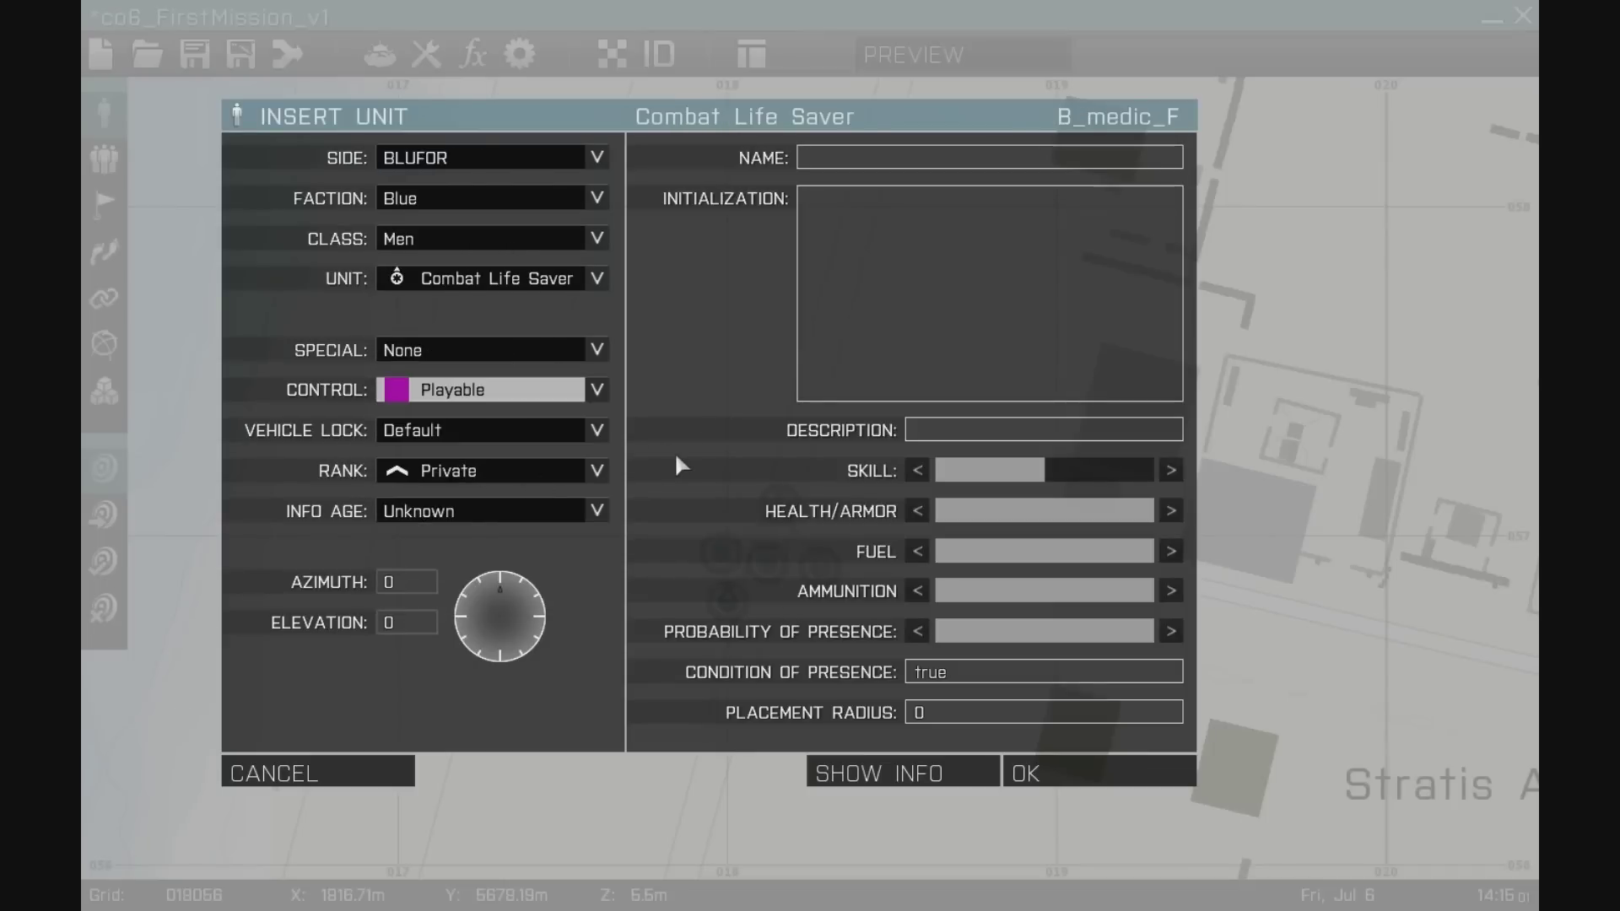
left_click(1043, 782)
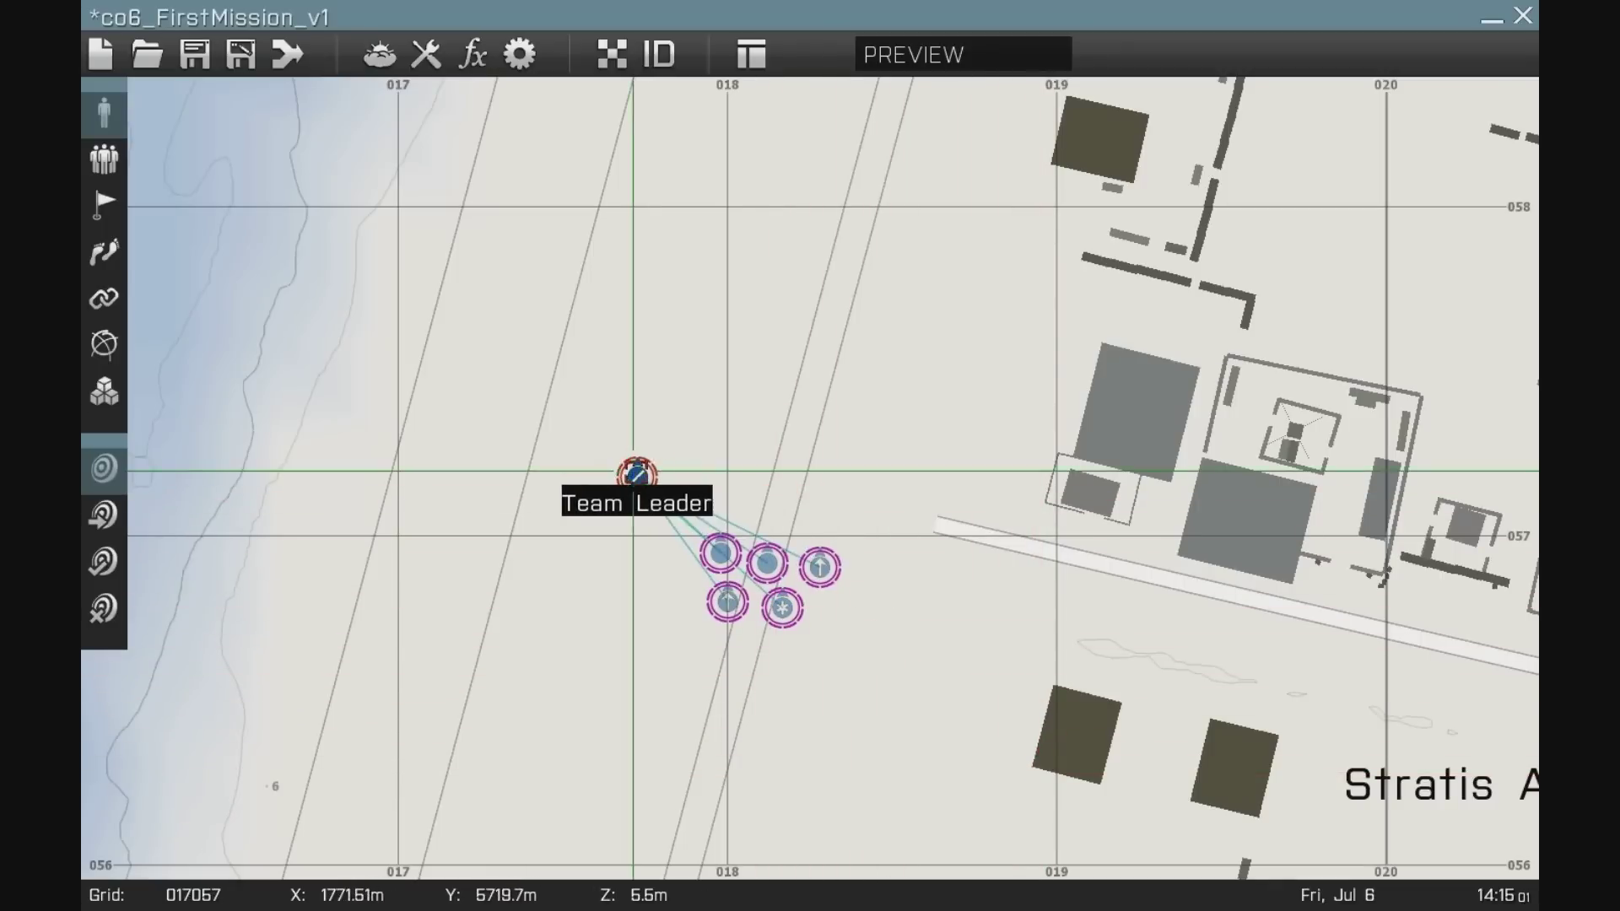
- Move the Team Leader back above the squad and promote the Combat Life Saver to Sergeant
left_click_drag(636, 473, 776, 504)
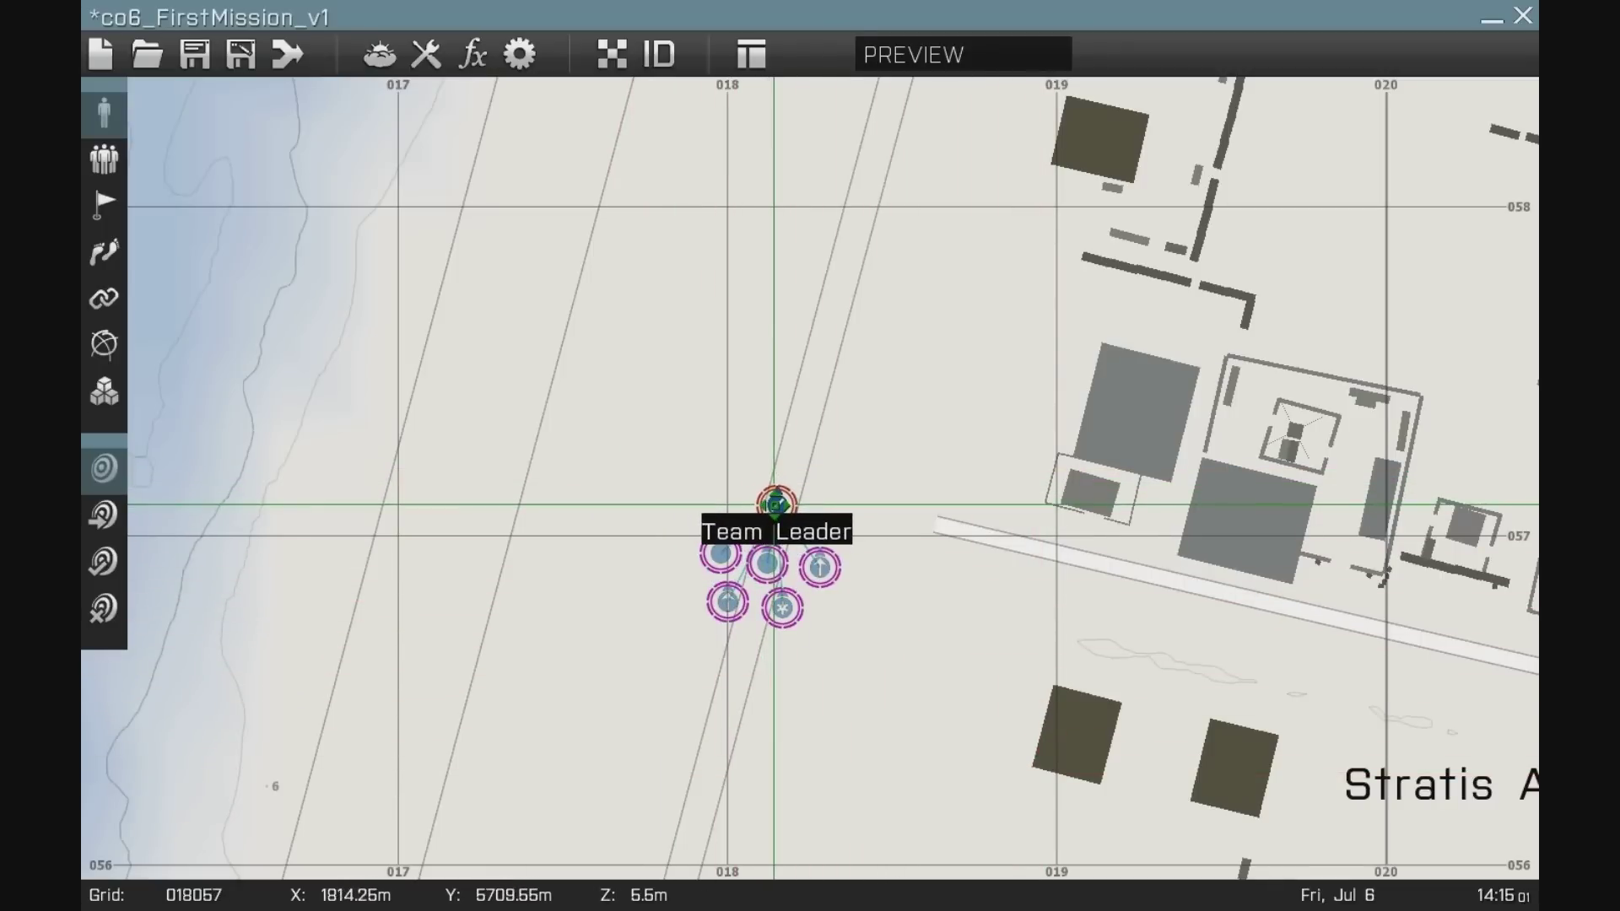
double_click(785, 606)
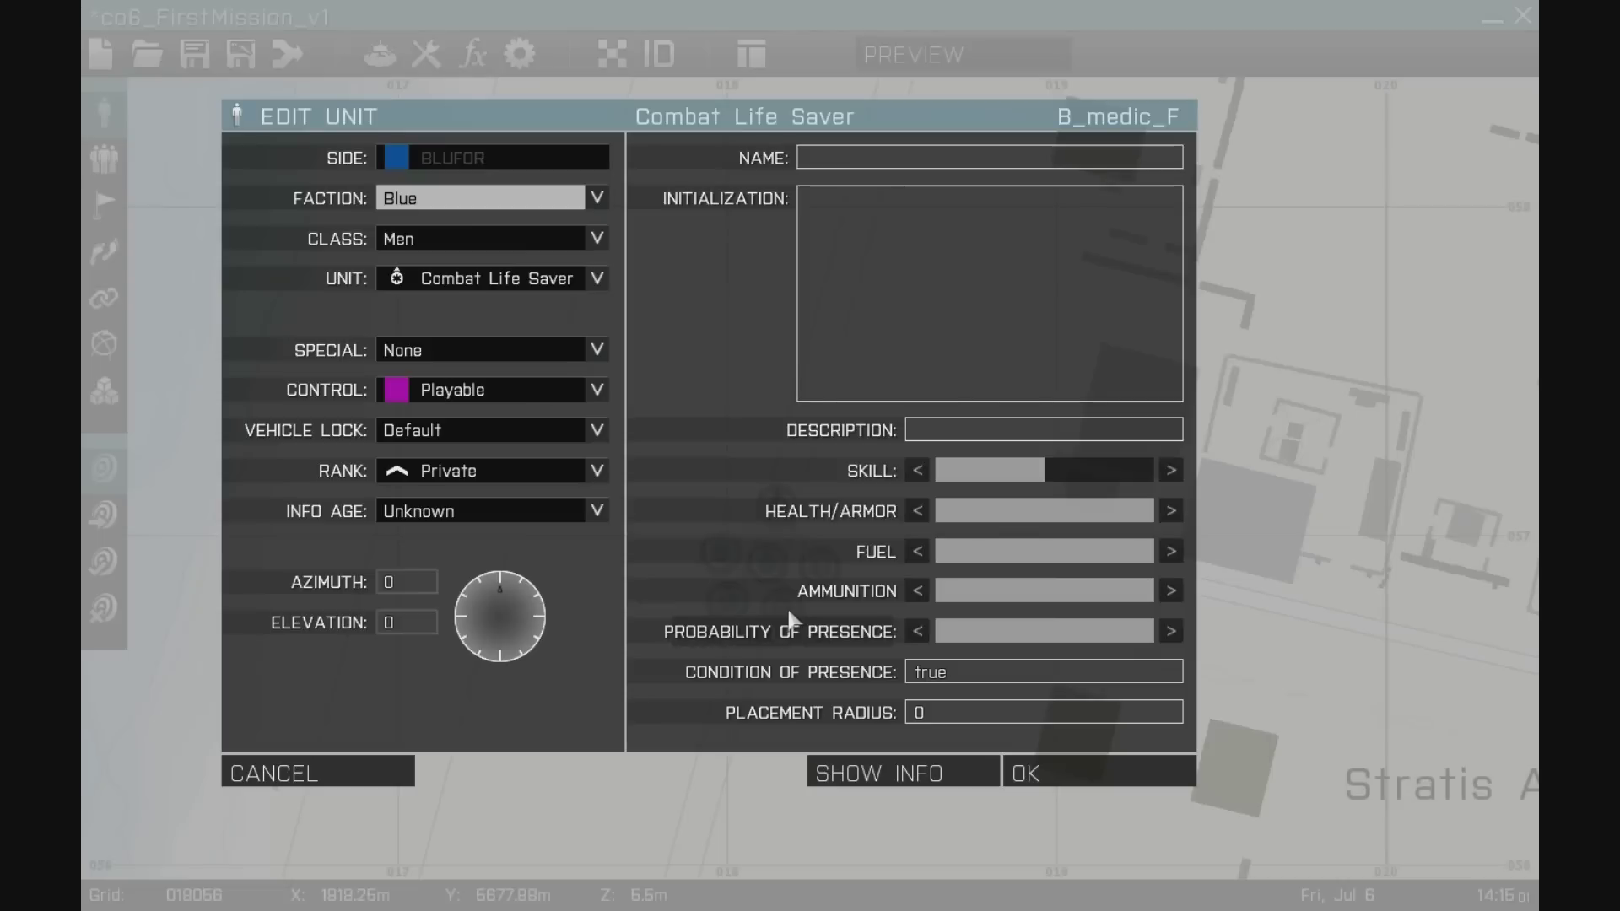
left_click(487, 469)
left_click(464, 547)
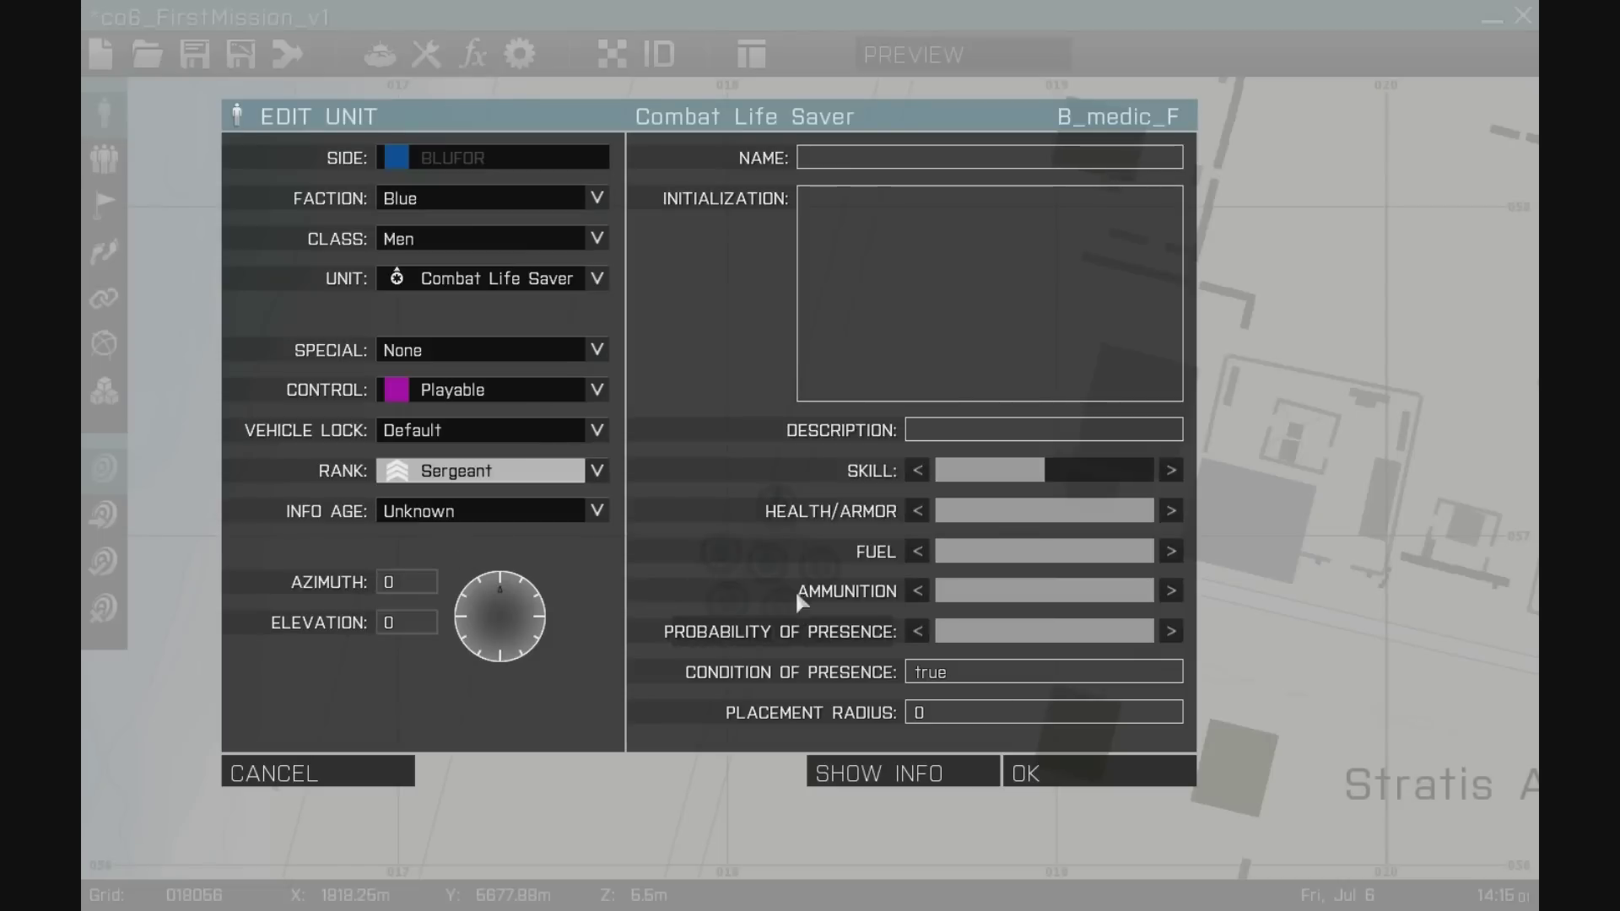
left_click(1026, 773)
- Shift the Combat Life Saver slightly lower and set its rank back to Private
mouse_move(785, 606)
left_mouse_down()
mouse_move(825, 679)
mouse_move(781, 625)
left_mouse_up()
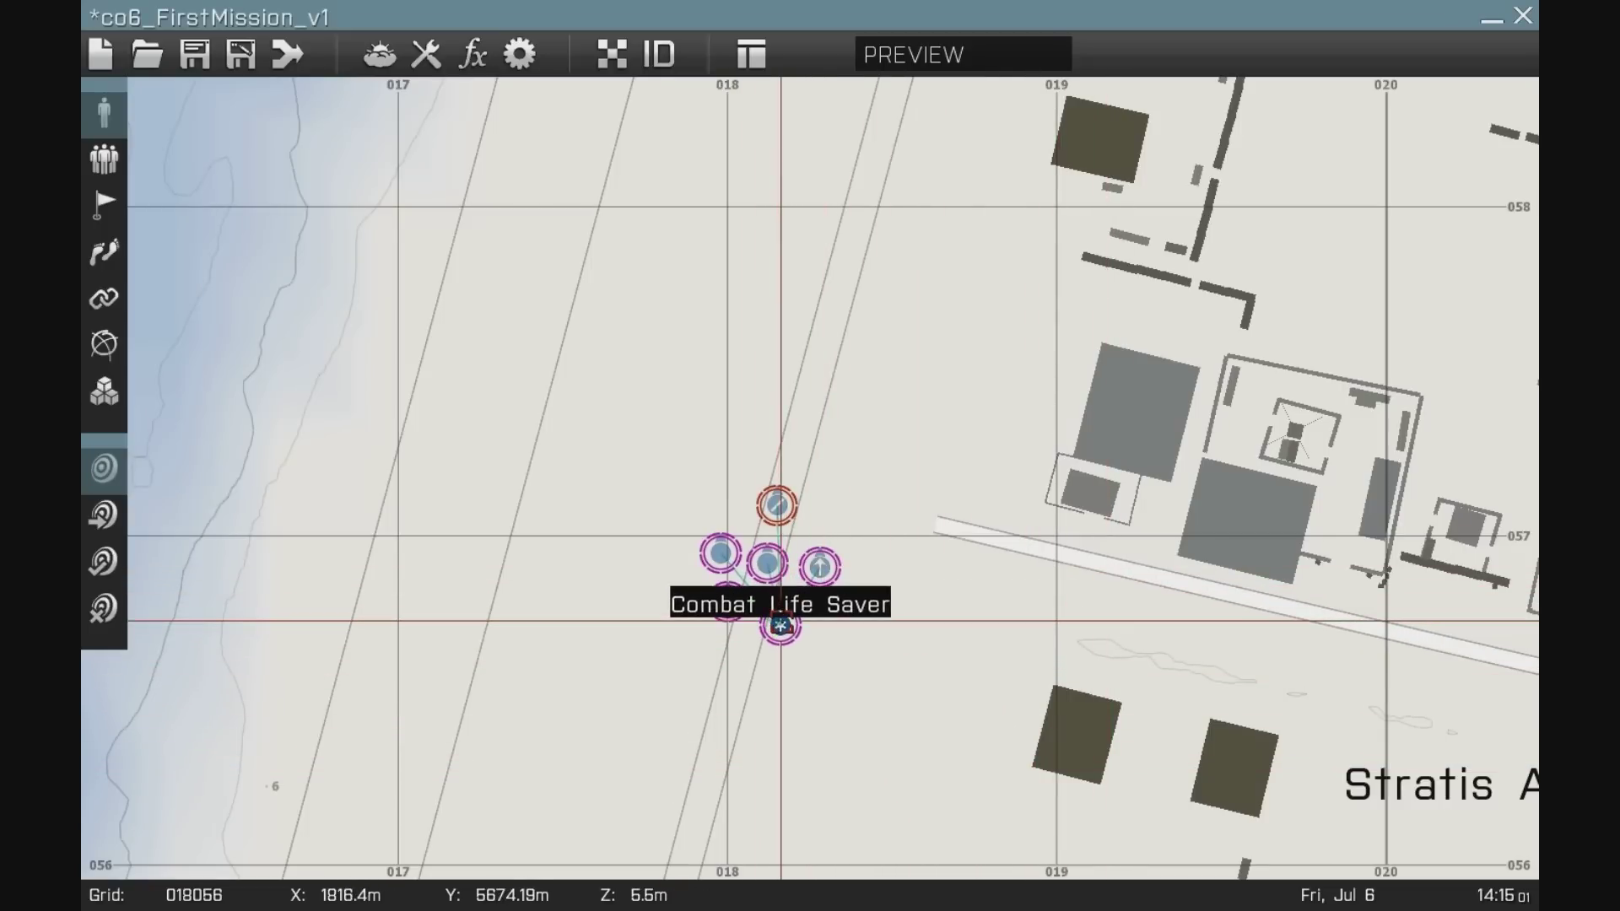
double_click(781, 626)
left_click(507, 470)
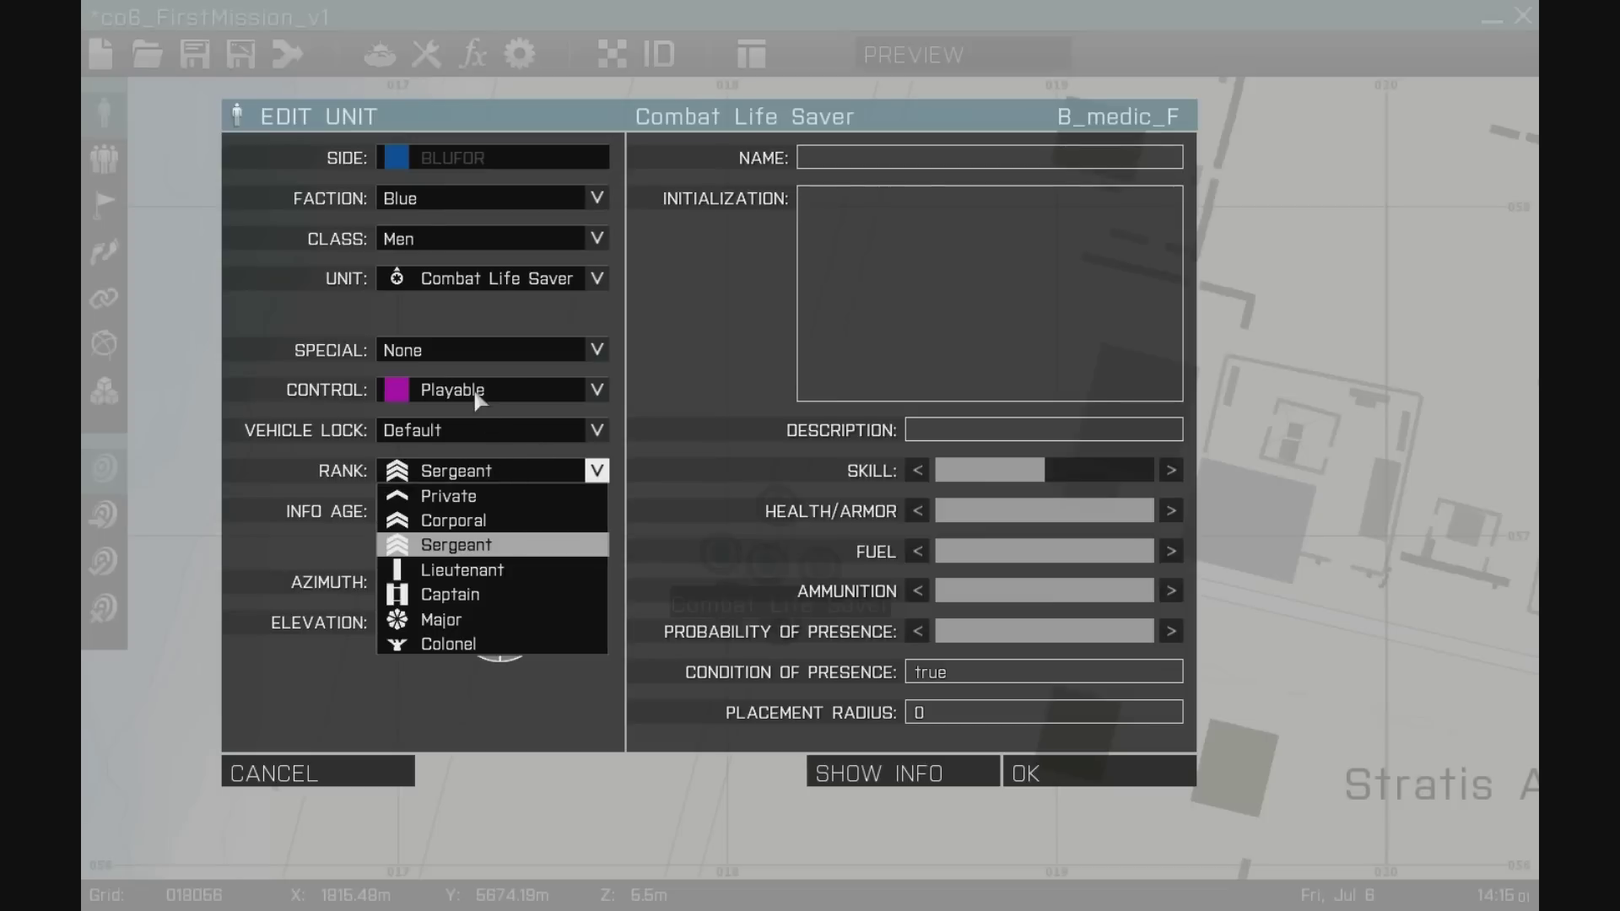
left_click(448, 495)
left_click(1028, 764)
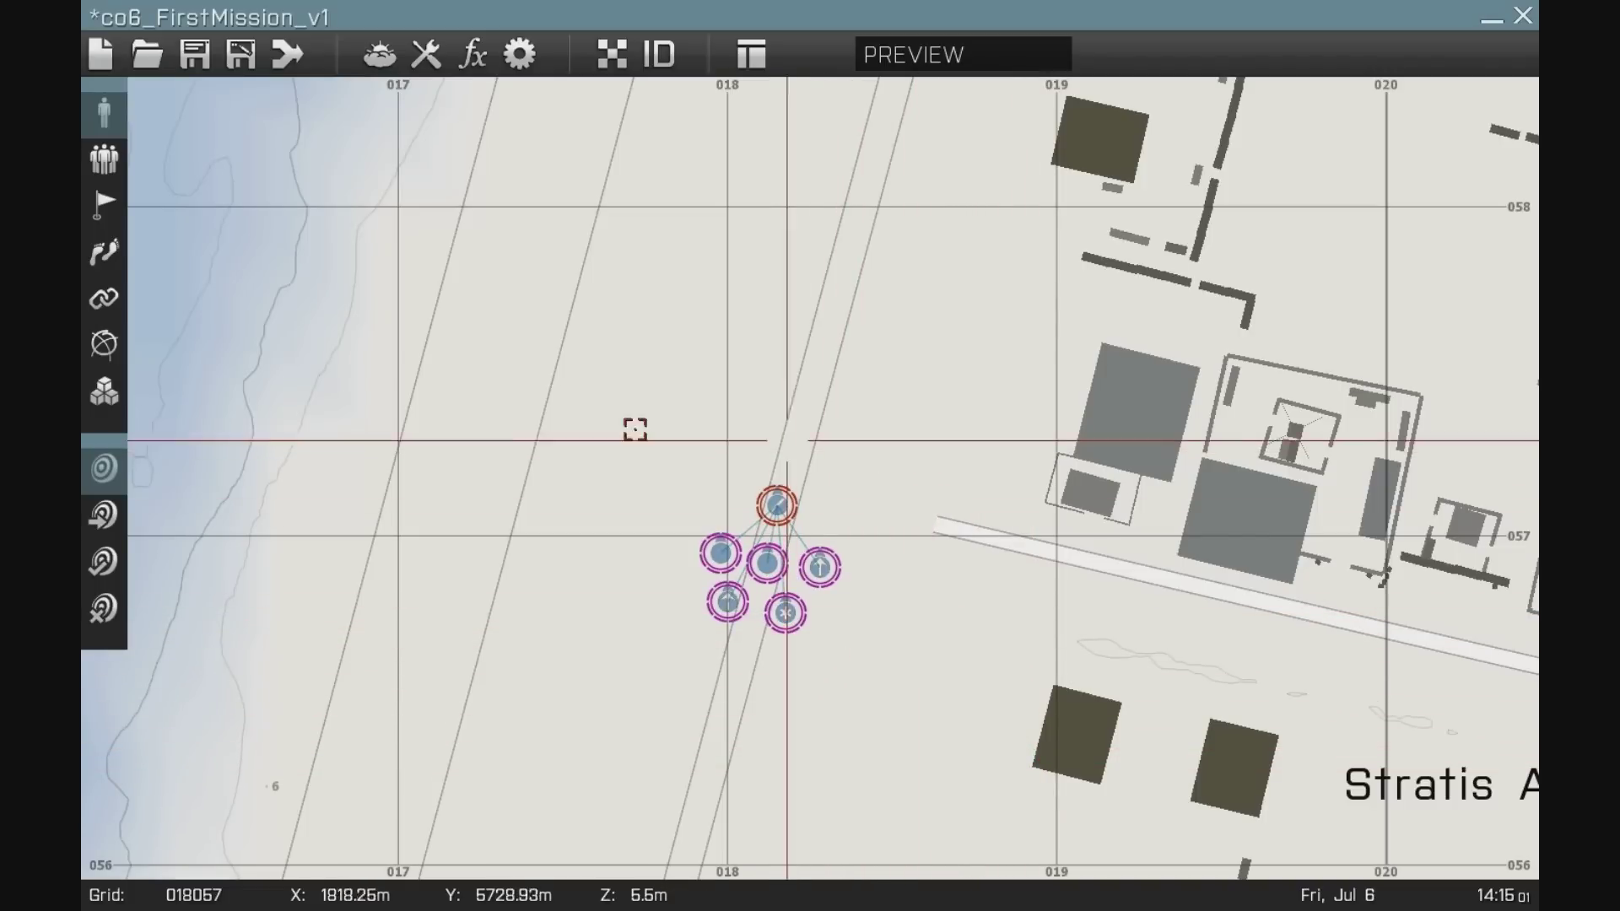
- Insert a standalone Combat Life Saver near the base buildings and drag it beside the Team Leader
right_click_drag(1384, 387, 814, 403)
scroll(814, 397, "up", 3)
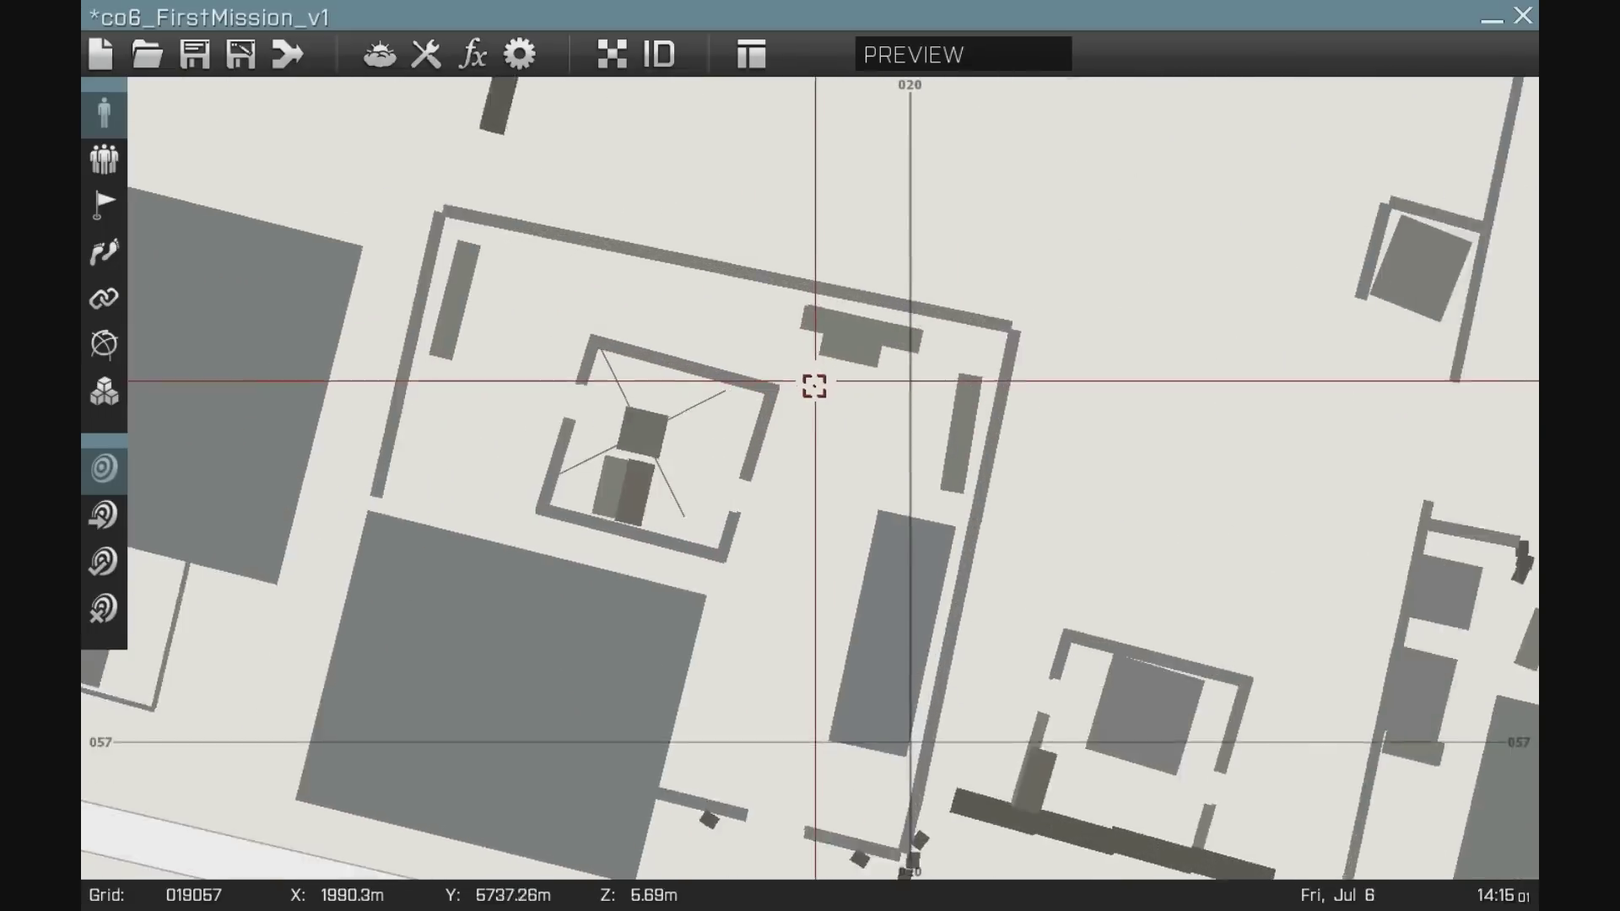
scroll(868, 391, "down", 8)
scroll(1104, 556, "up", 1)
double_click(1104, 556)
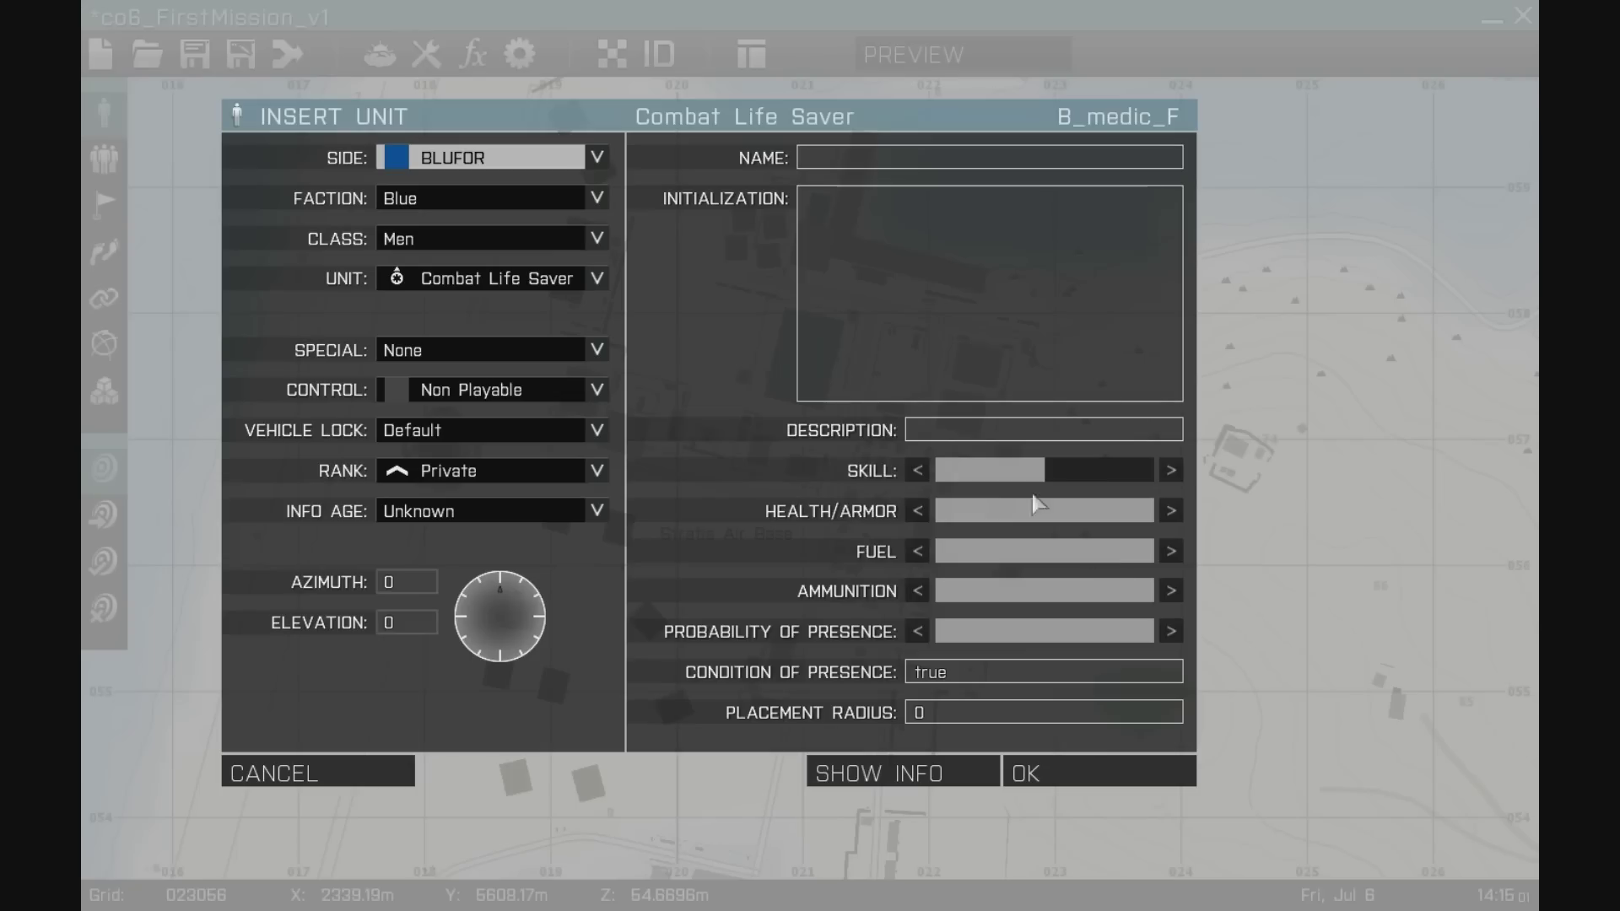
left_click(1082, 790)
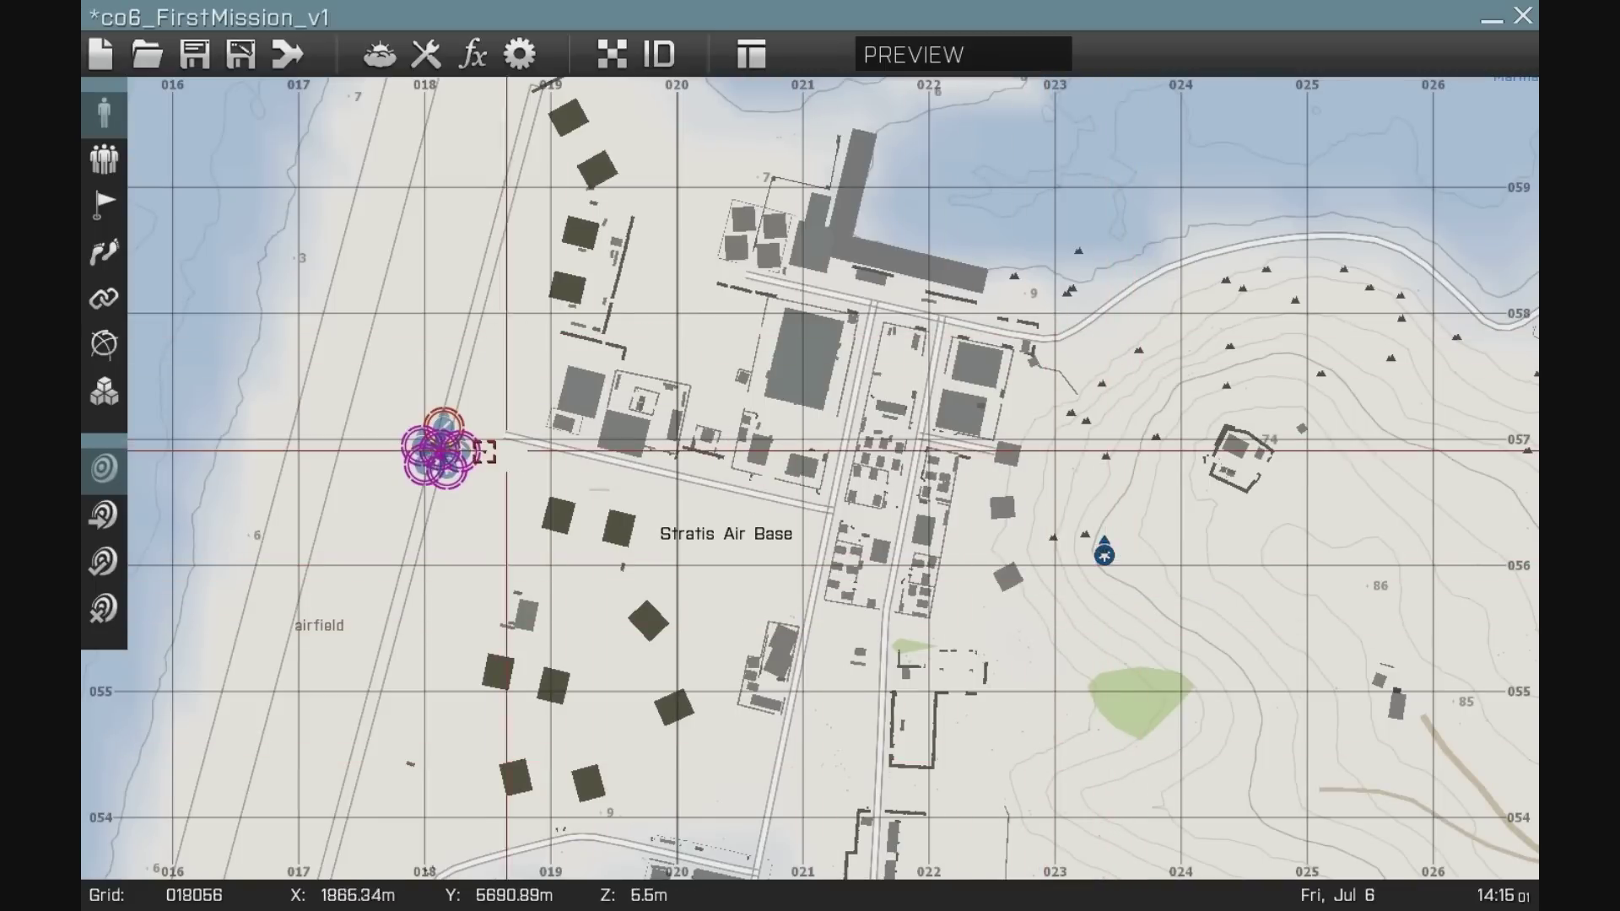
left_click_drag(1104, 556, 427, 465)
scroll(427, 465, "up", 3)
scroll(426, 446, "up", 3)
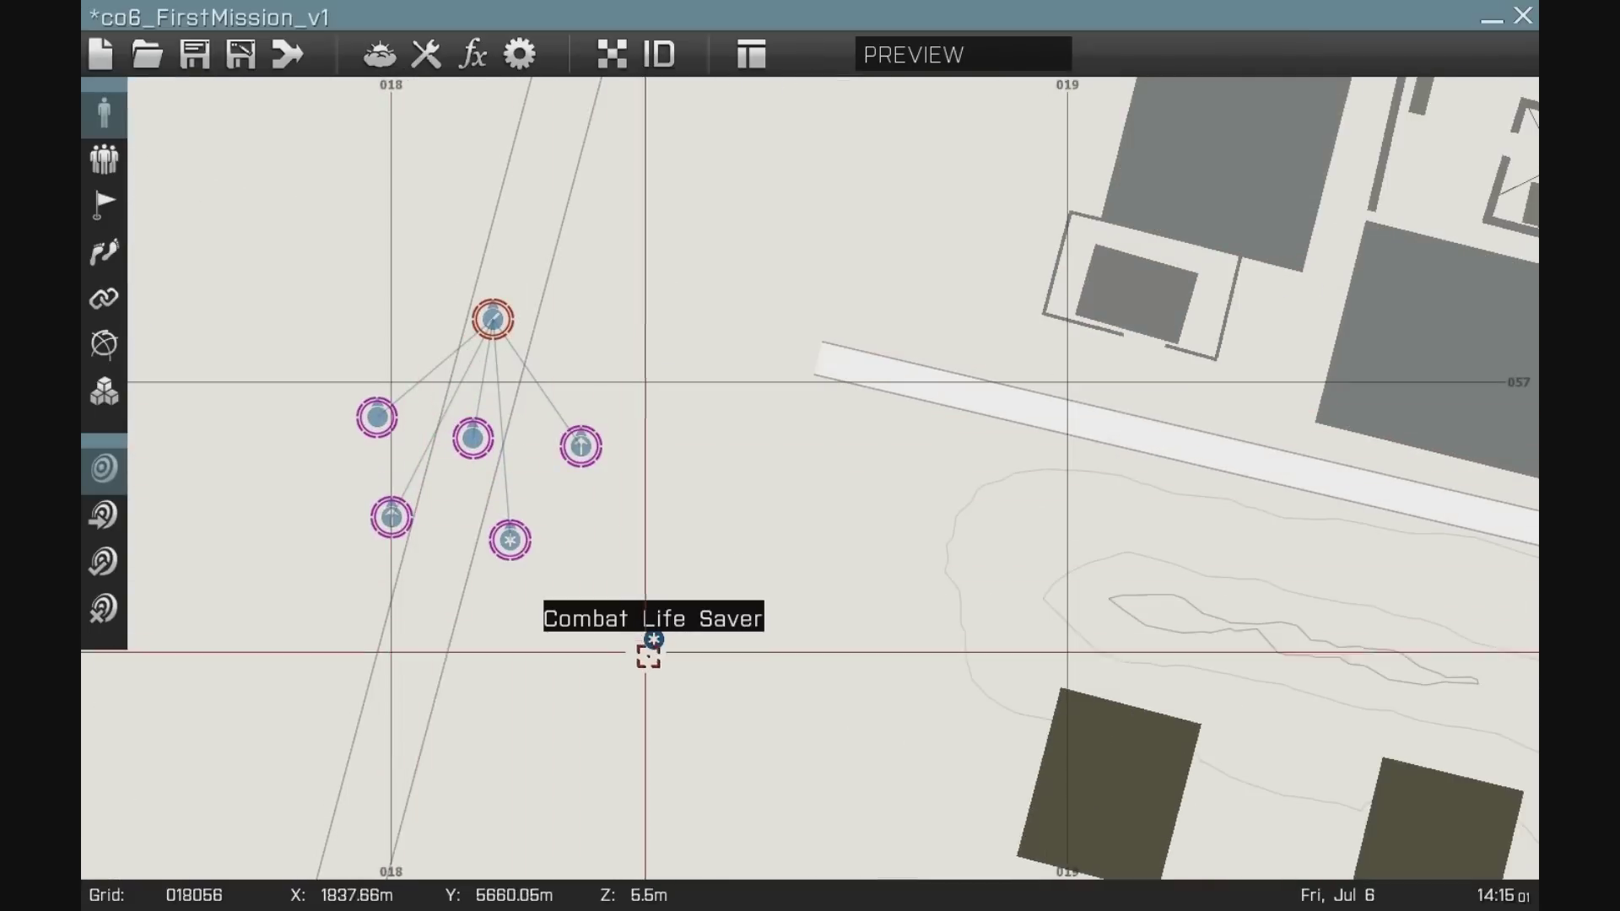
left_click_drag(655, 588, 610, 361)
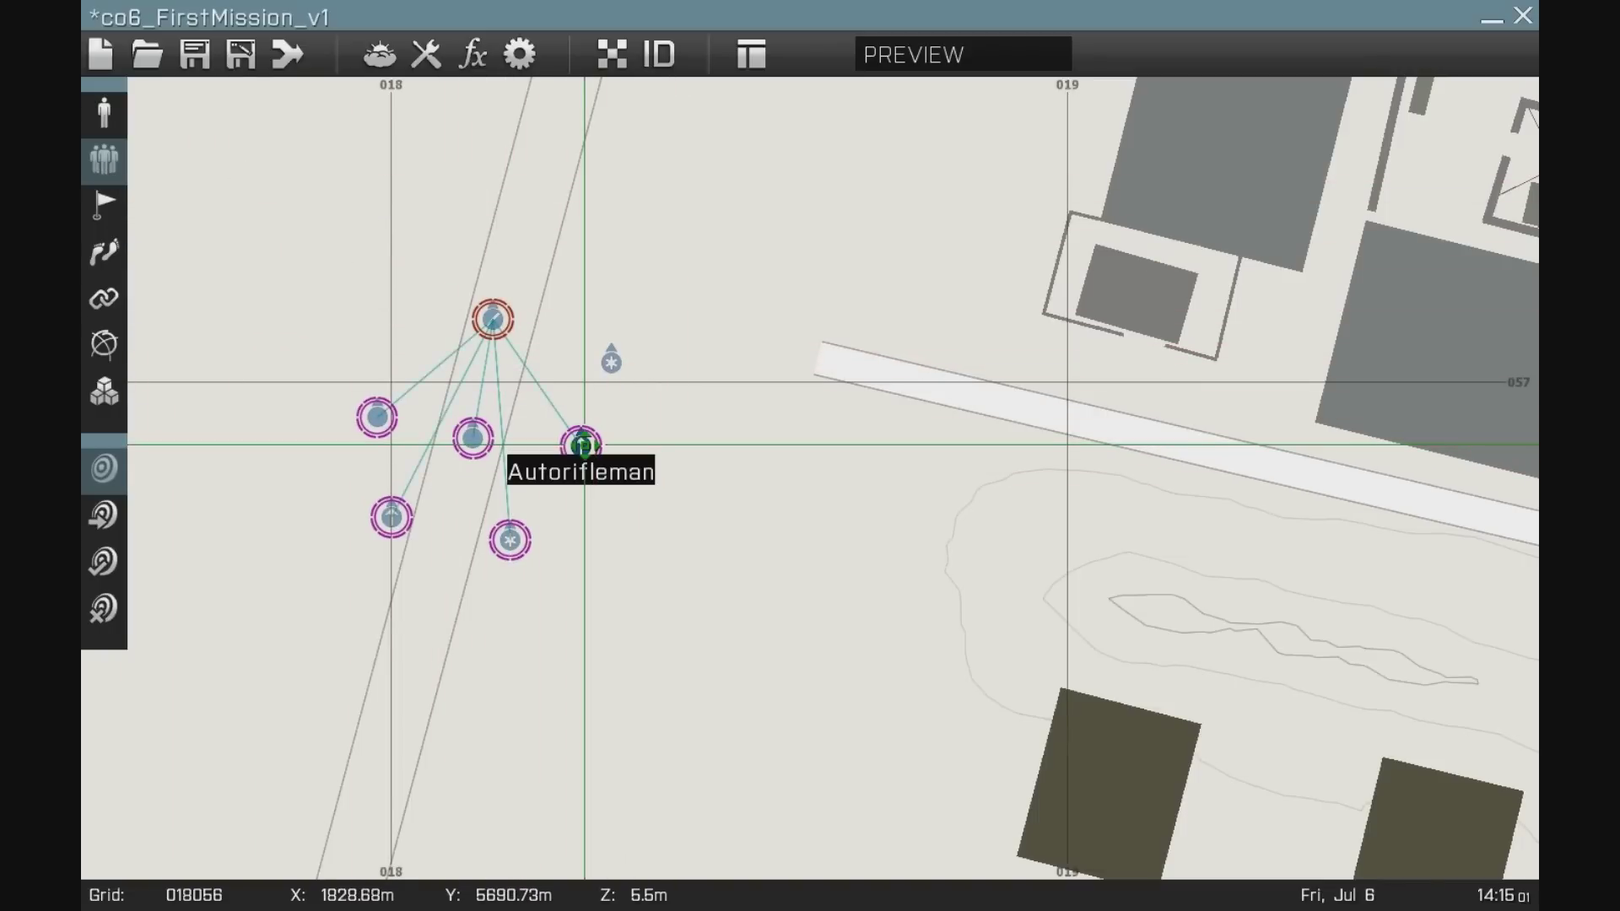
- Link the Autorifleman and the Combat Life Saver to the Team Leader's group
left_click_drag(584, 445, 693, 438)
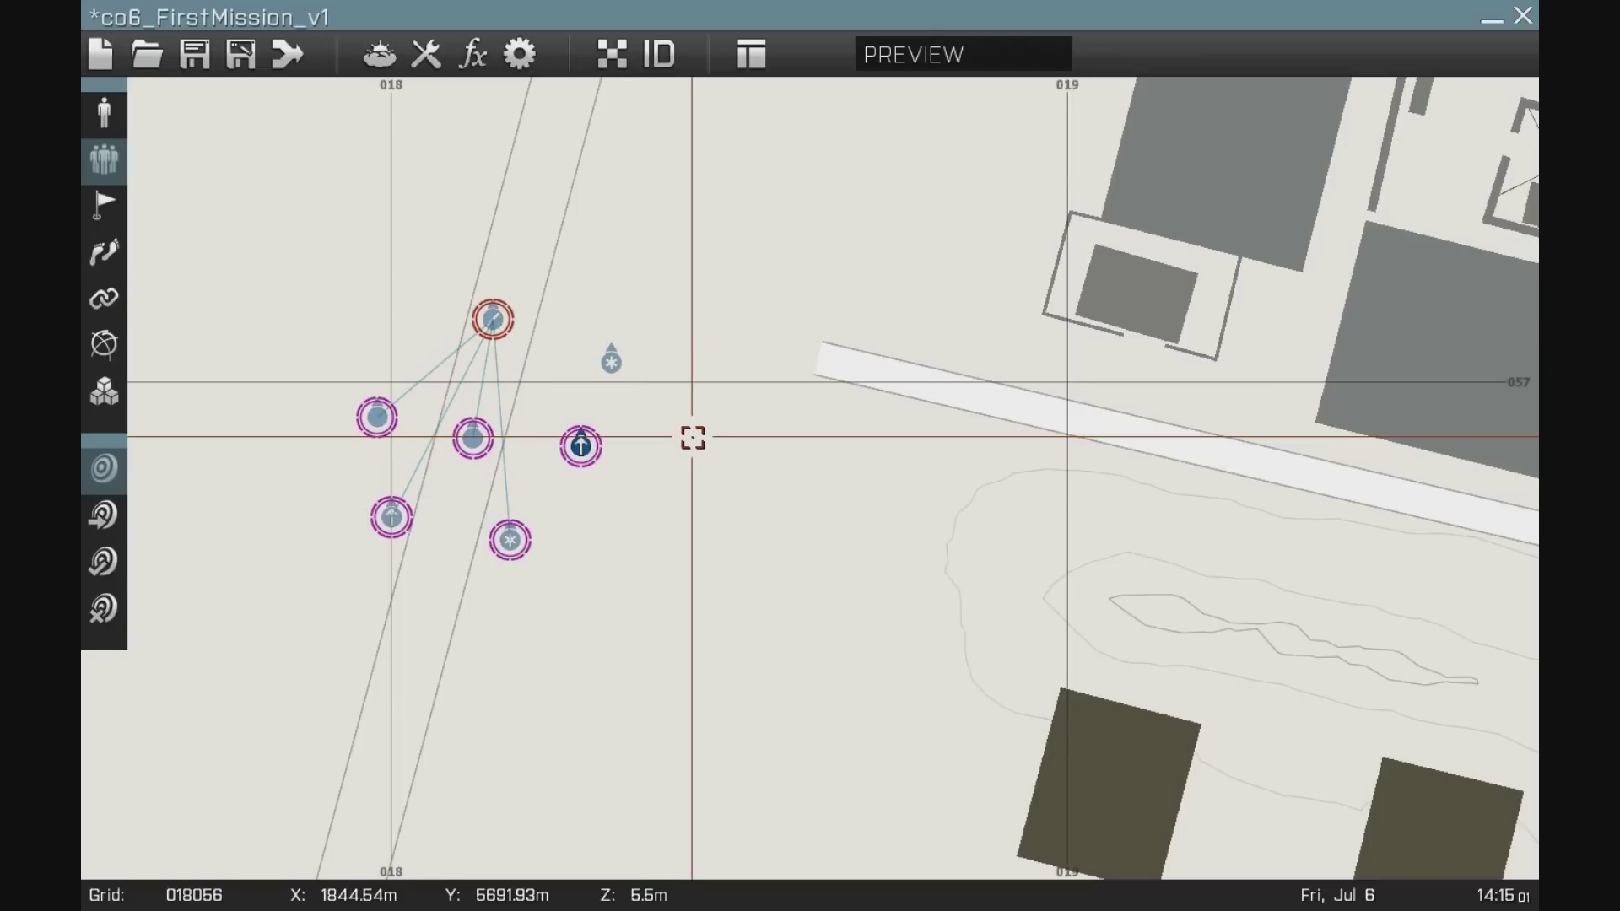
left_click_drag(693, 438, 490, 316)
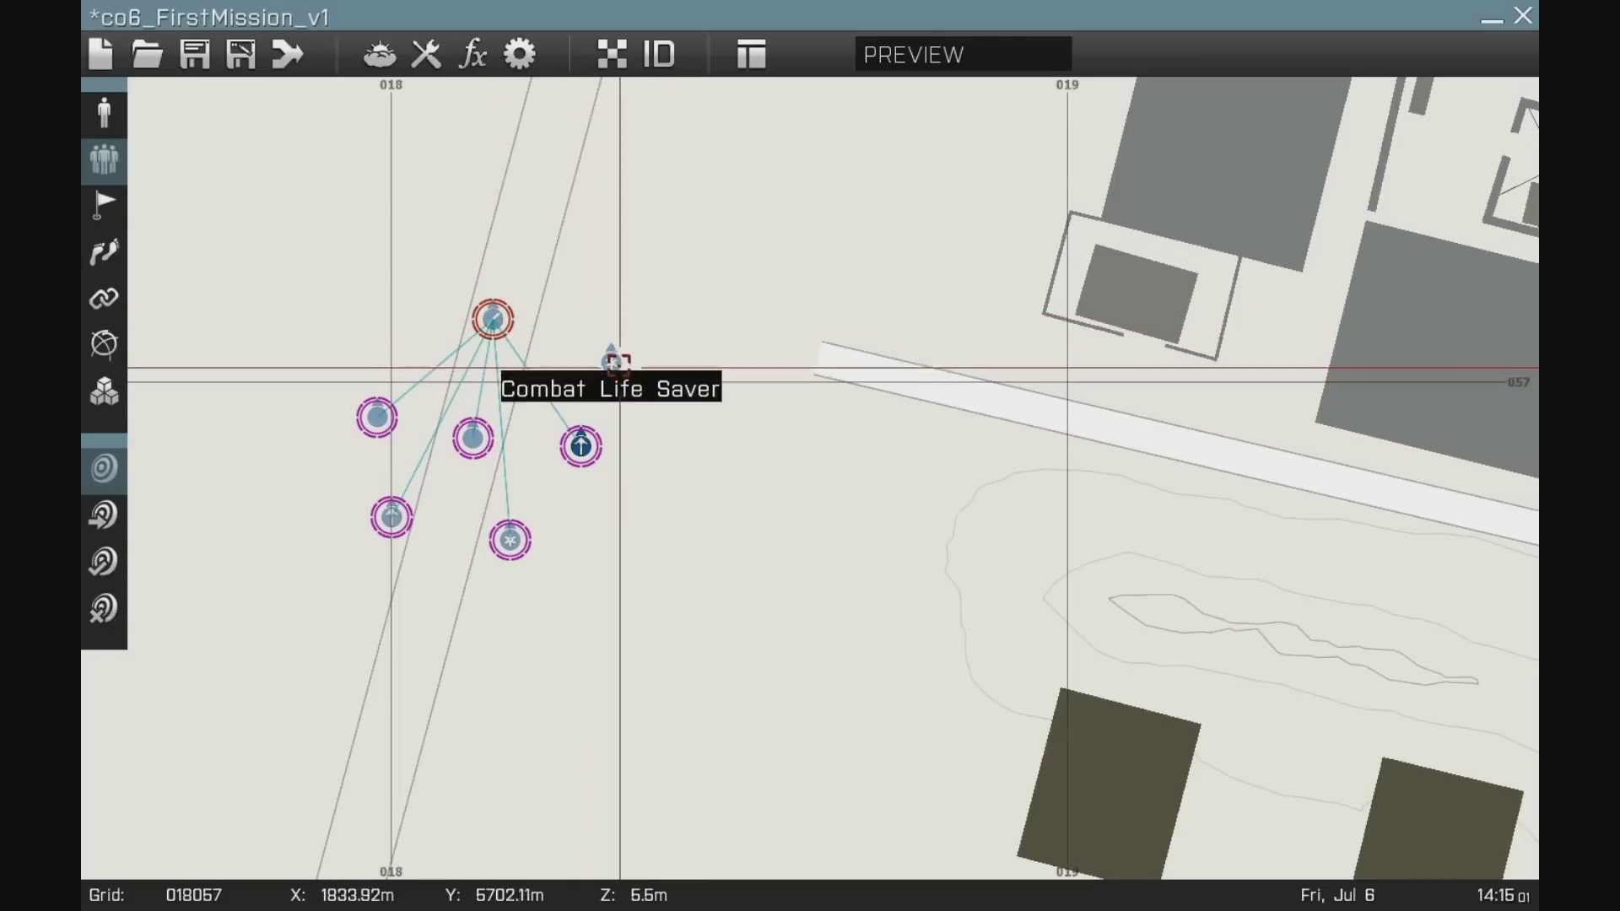
left_click_drag(615, 363, 580, 443)
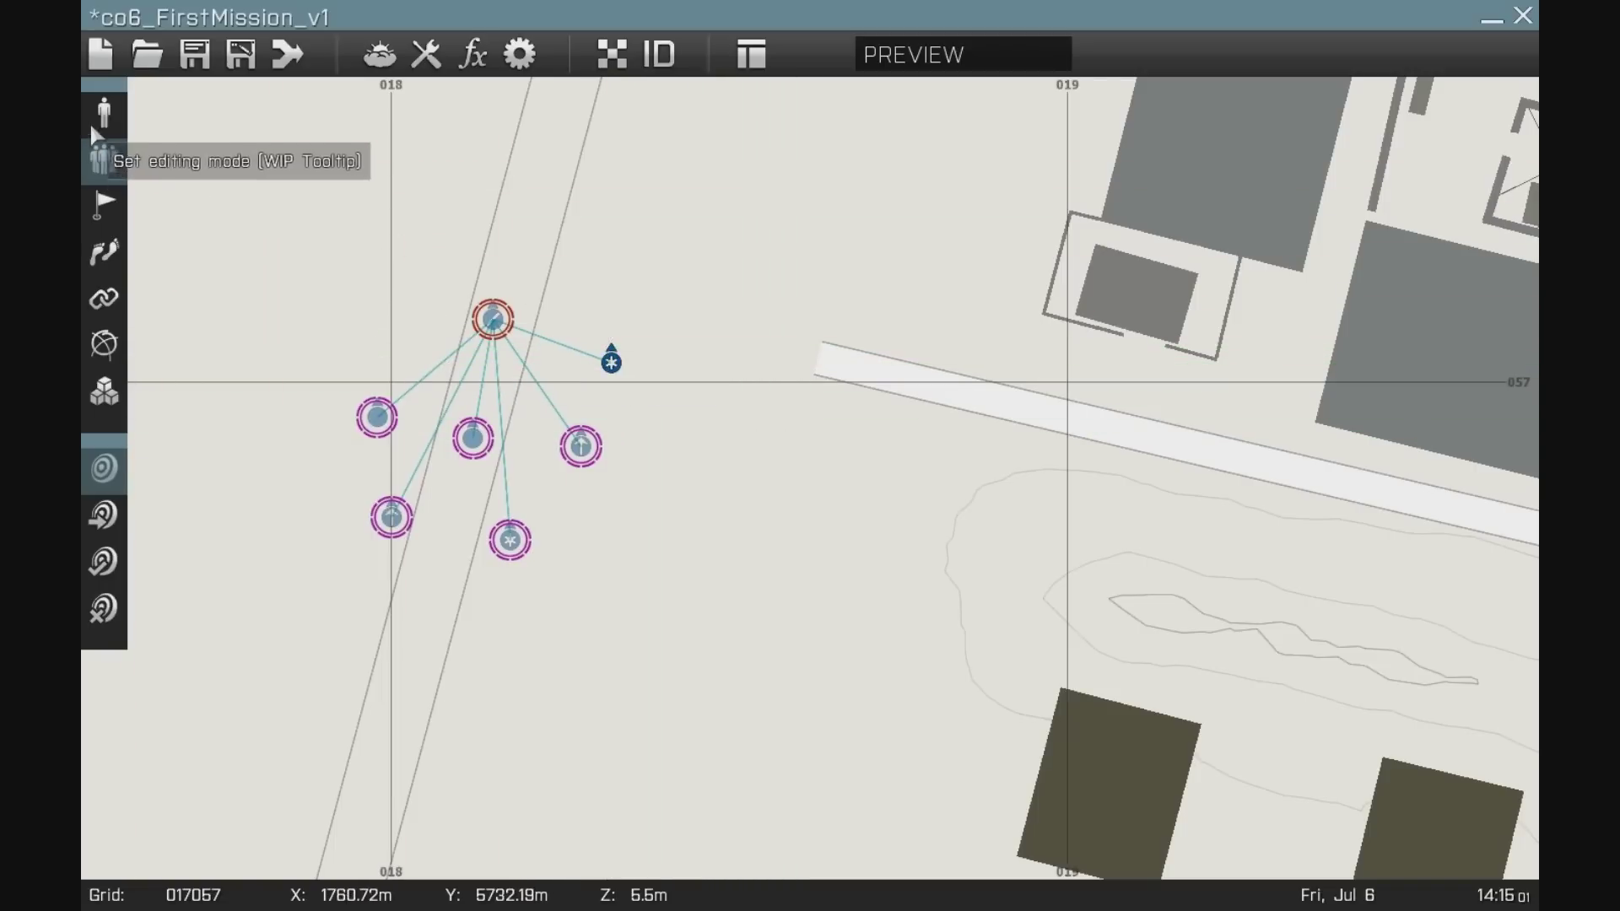
- In Units mode, move the extra Combat Life Saver and recentre the map on the fireteam
left_click(99, 122)
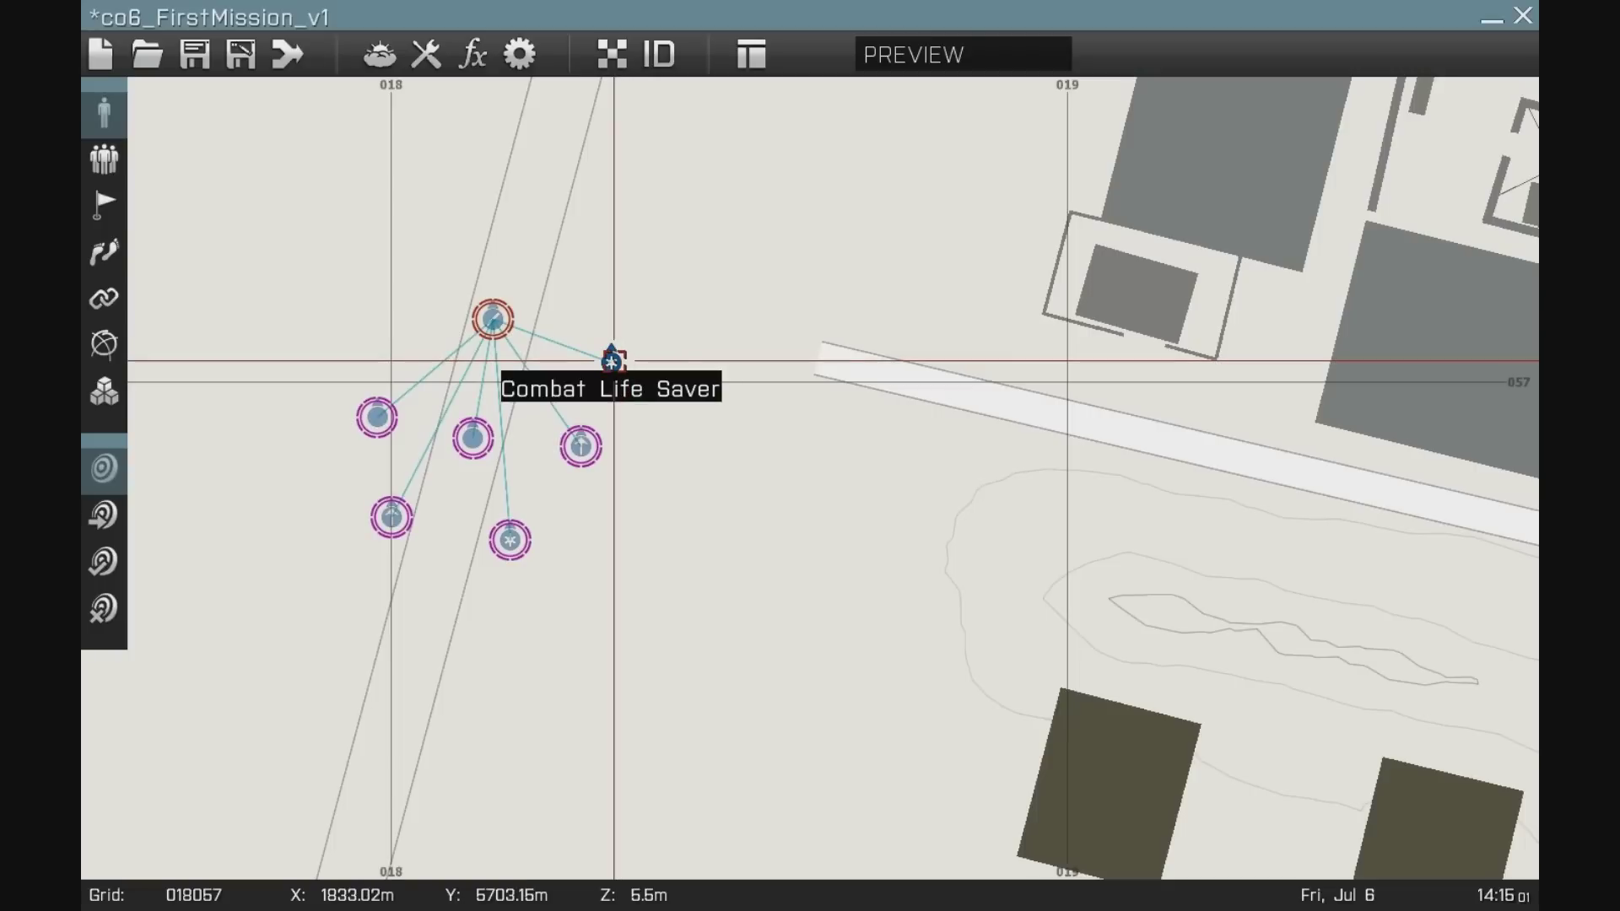
left_click_drag(612, 361, 652, 355)
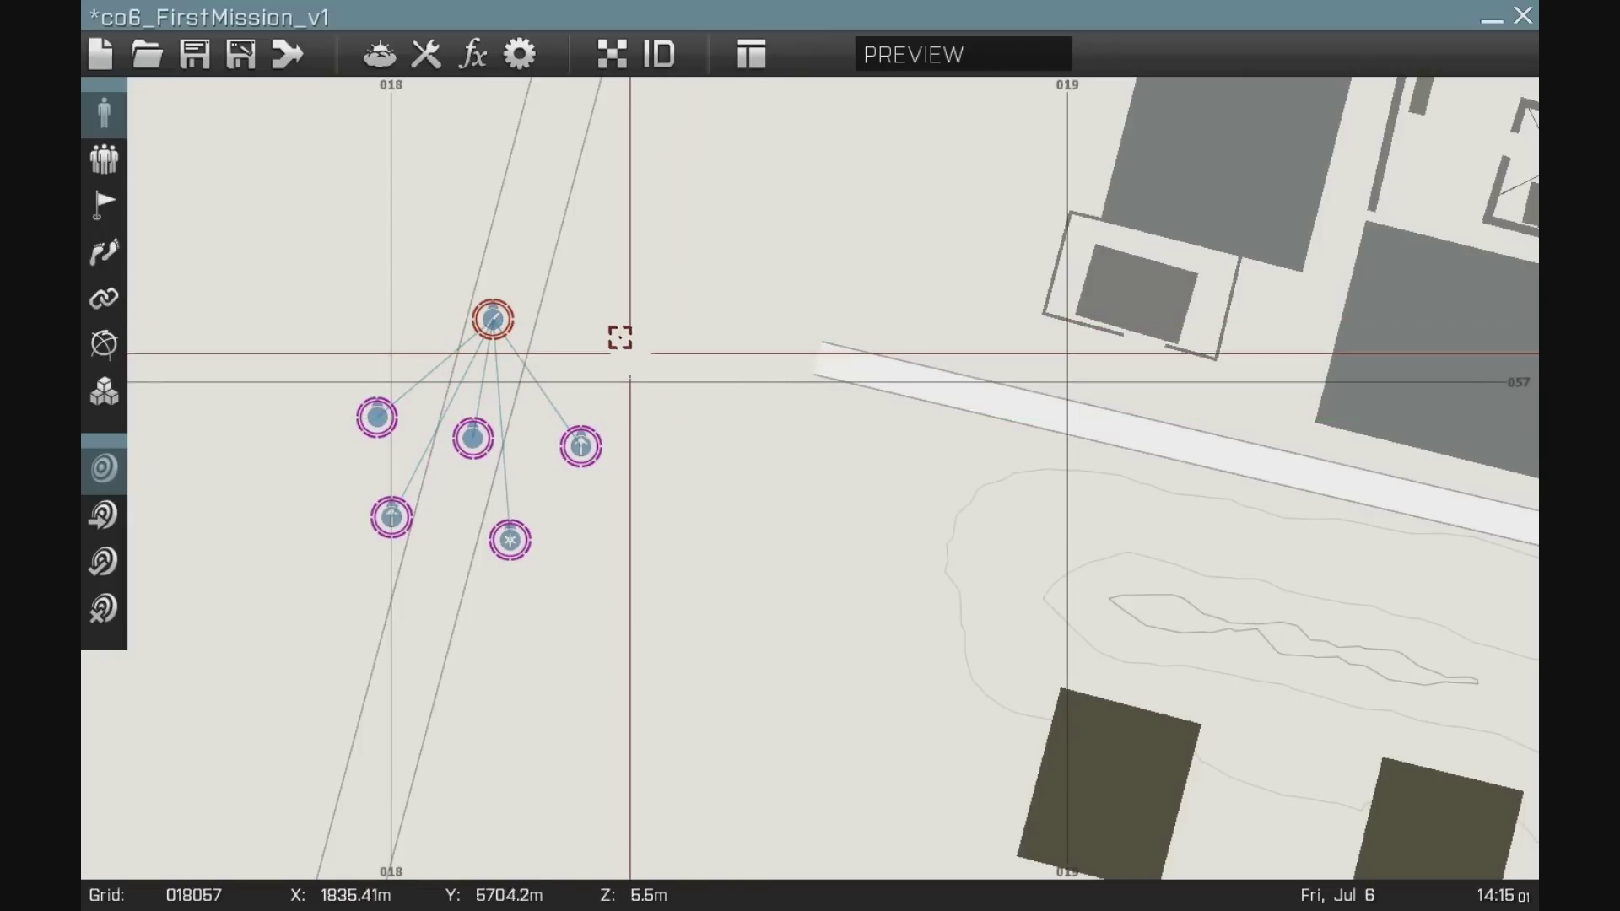
scroll(596, 272, "up", 2)
scroll(594, 271, "down", 5)
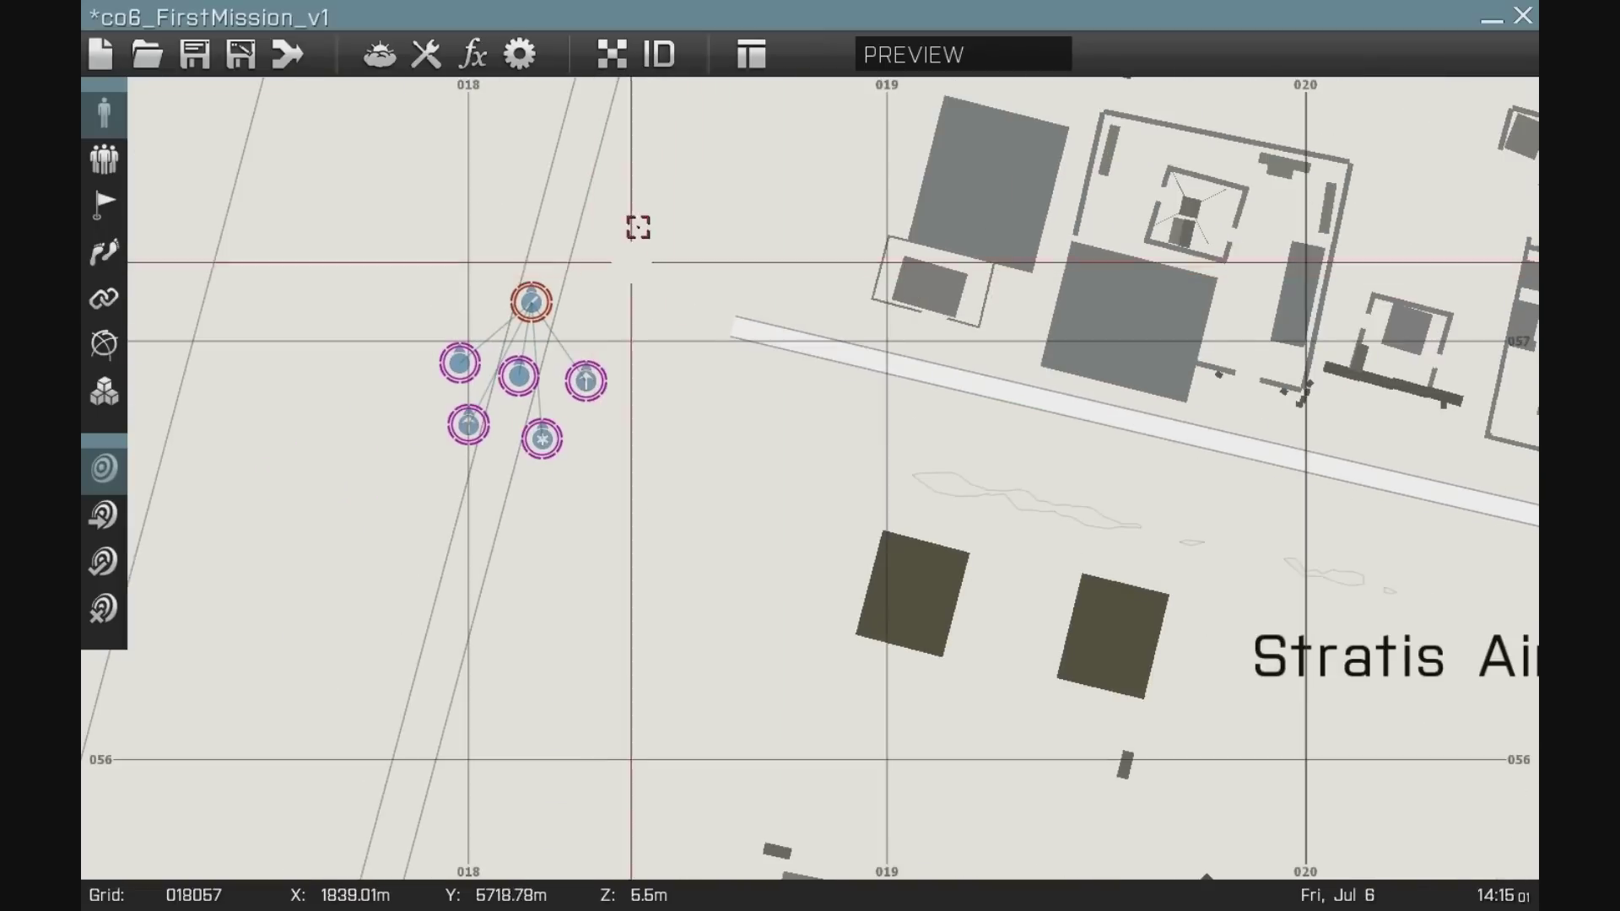
right_click_drag(639, 226, 651, 463)
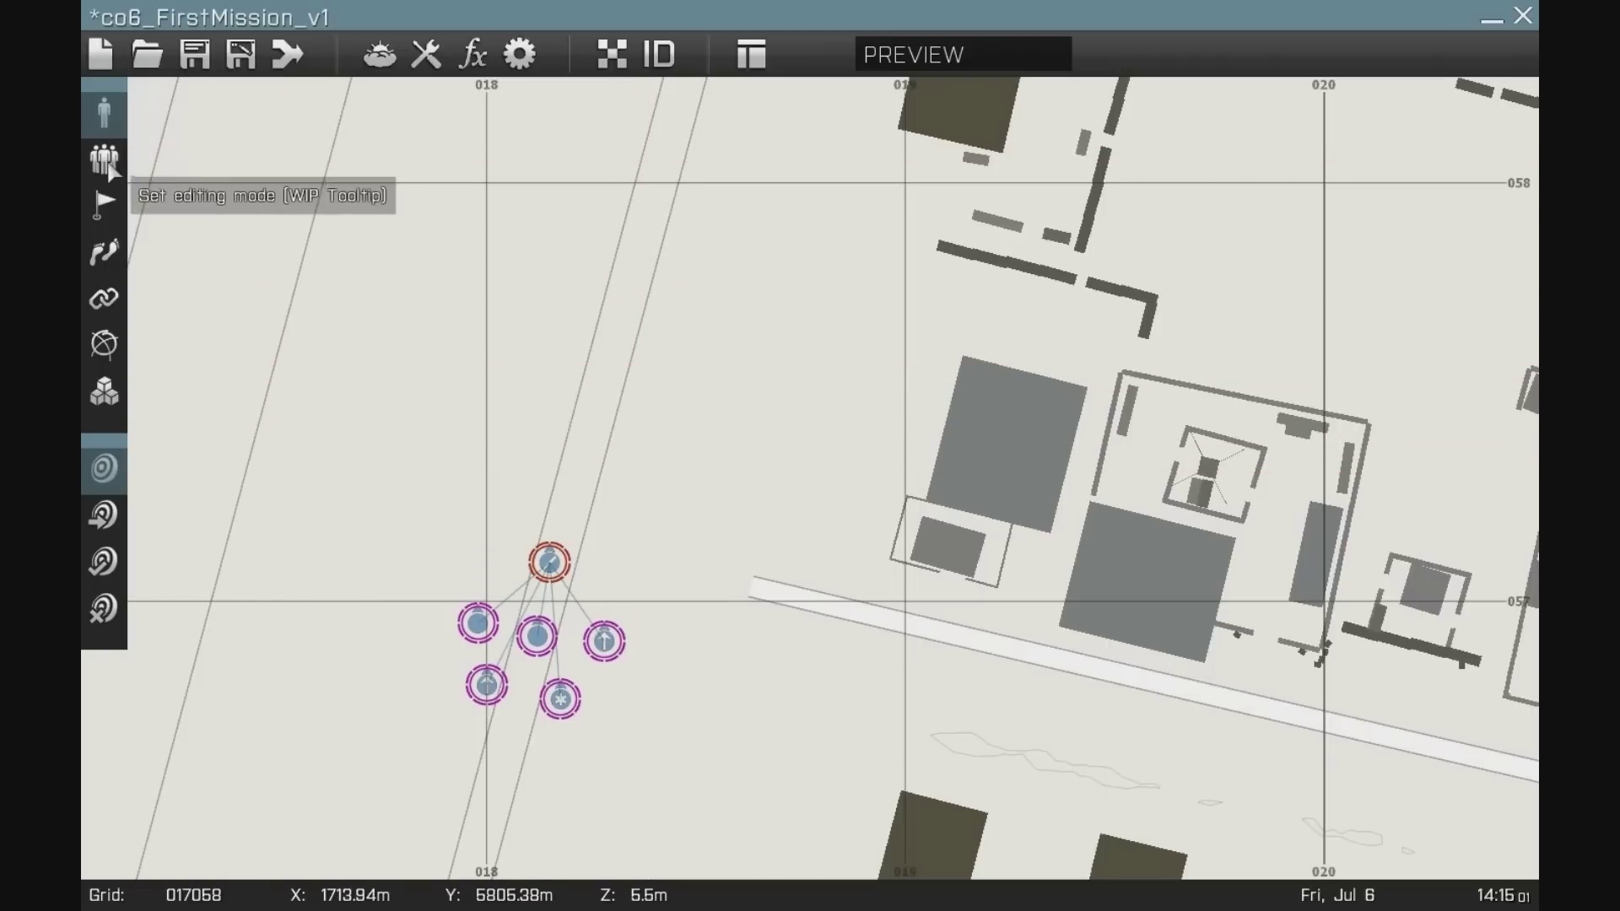
double_click(471, 381)
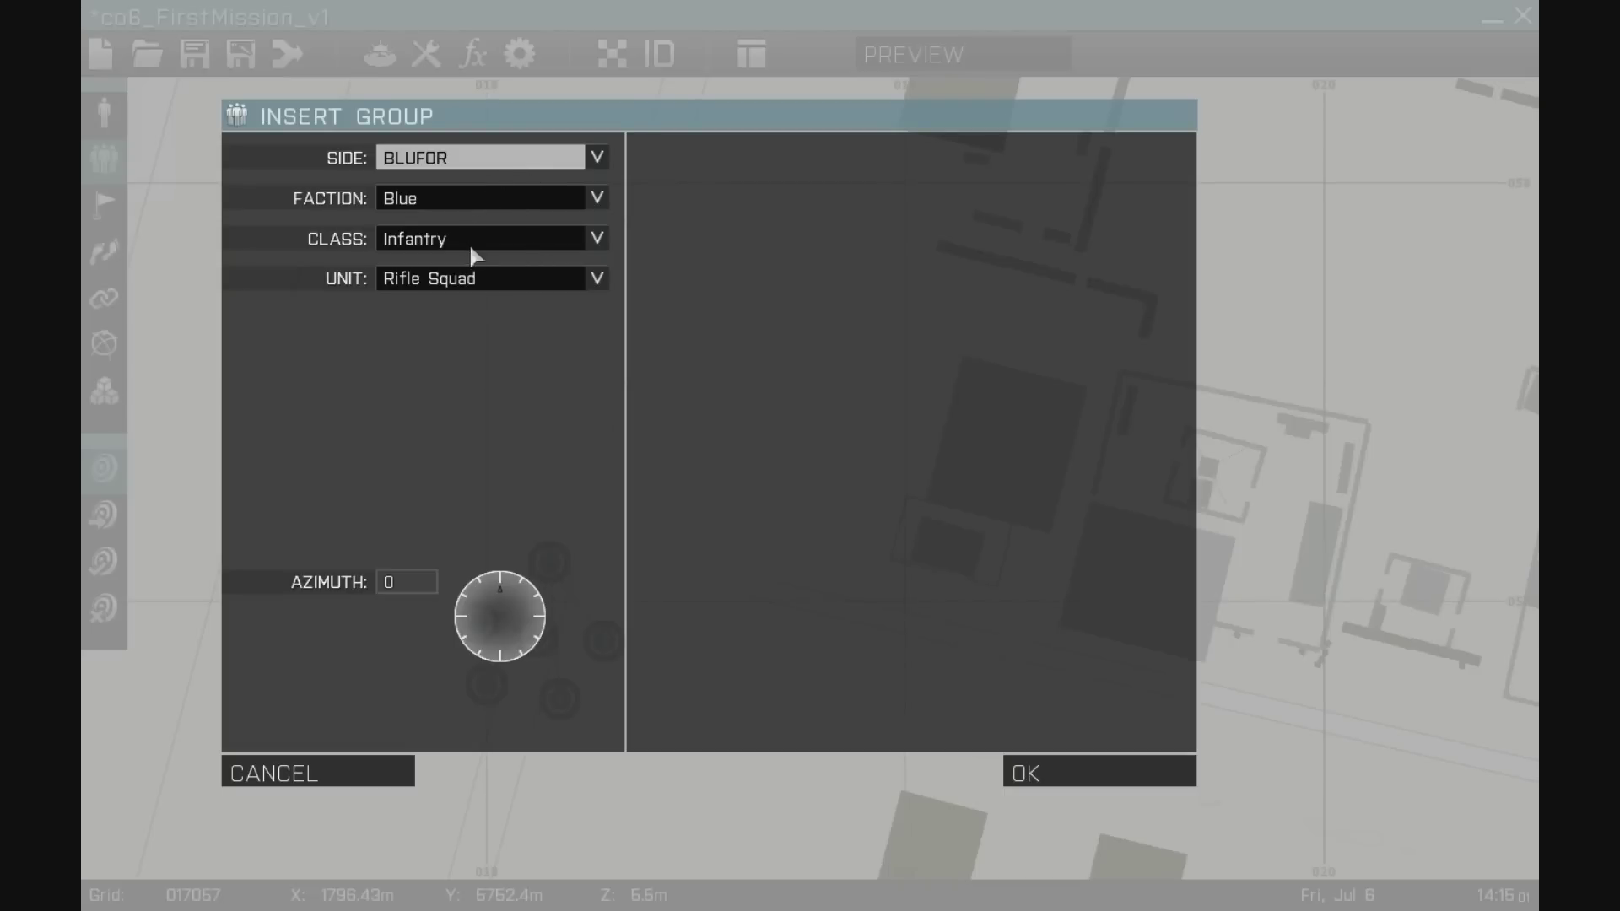
left_click(1046, 773)
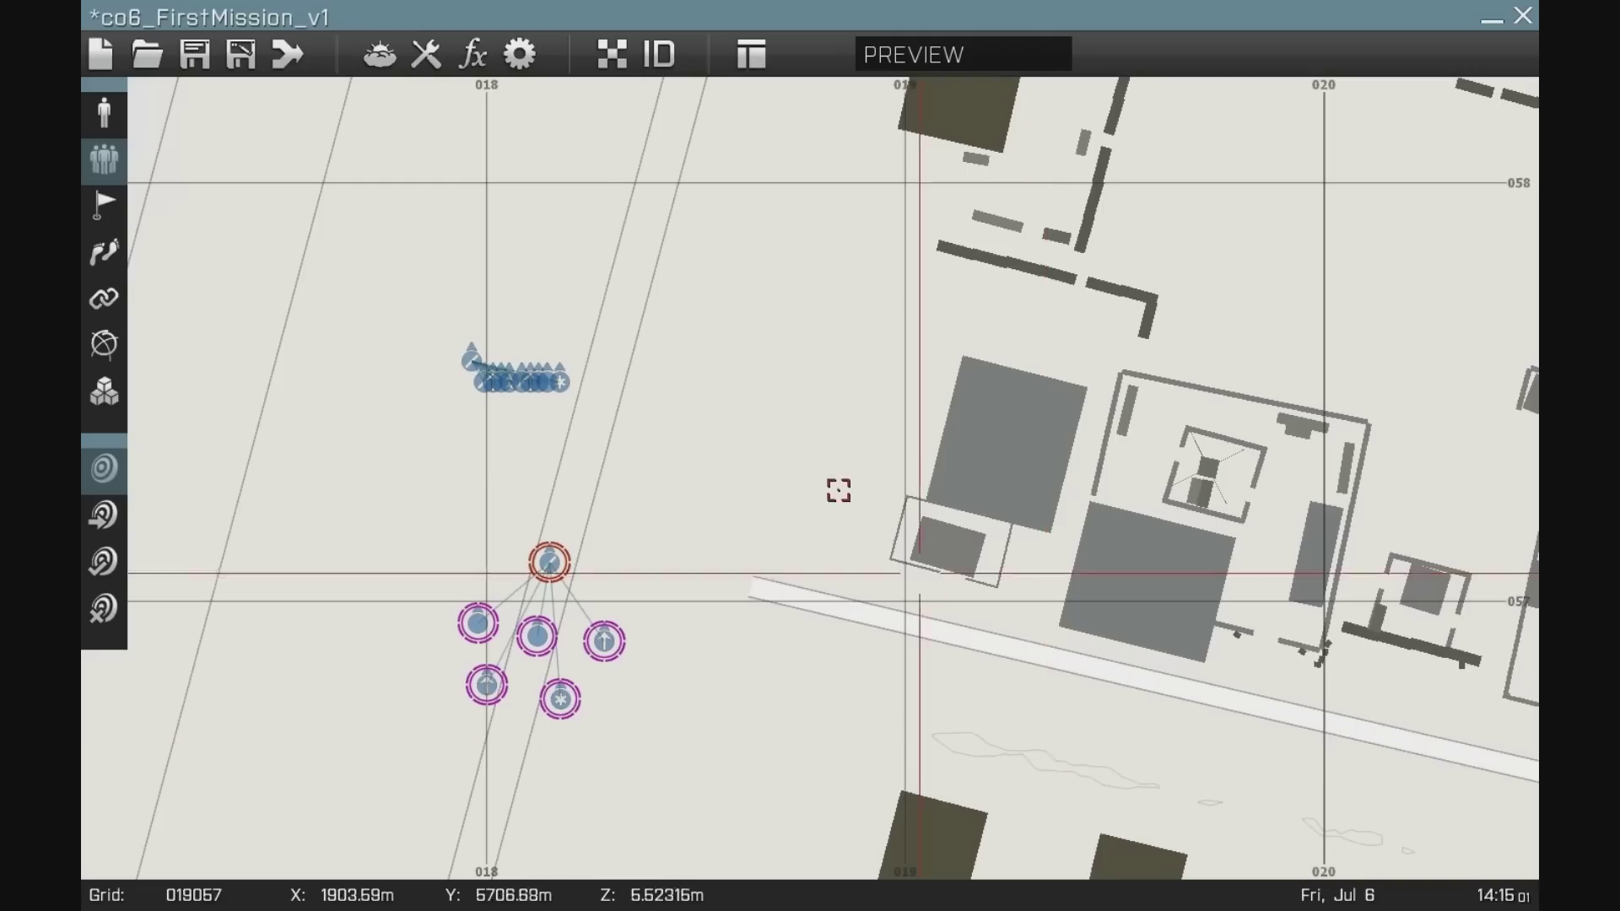
scroll(485, 378, "up", 5)
scroll(466, 375, "up", 3)
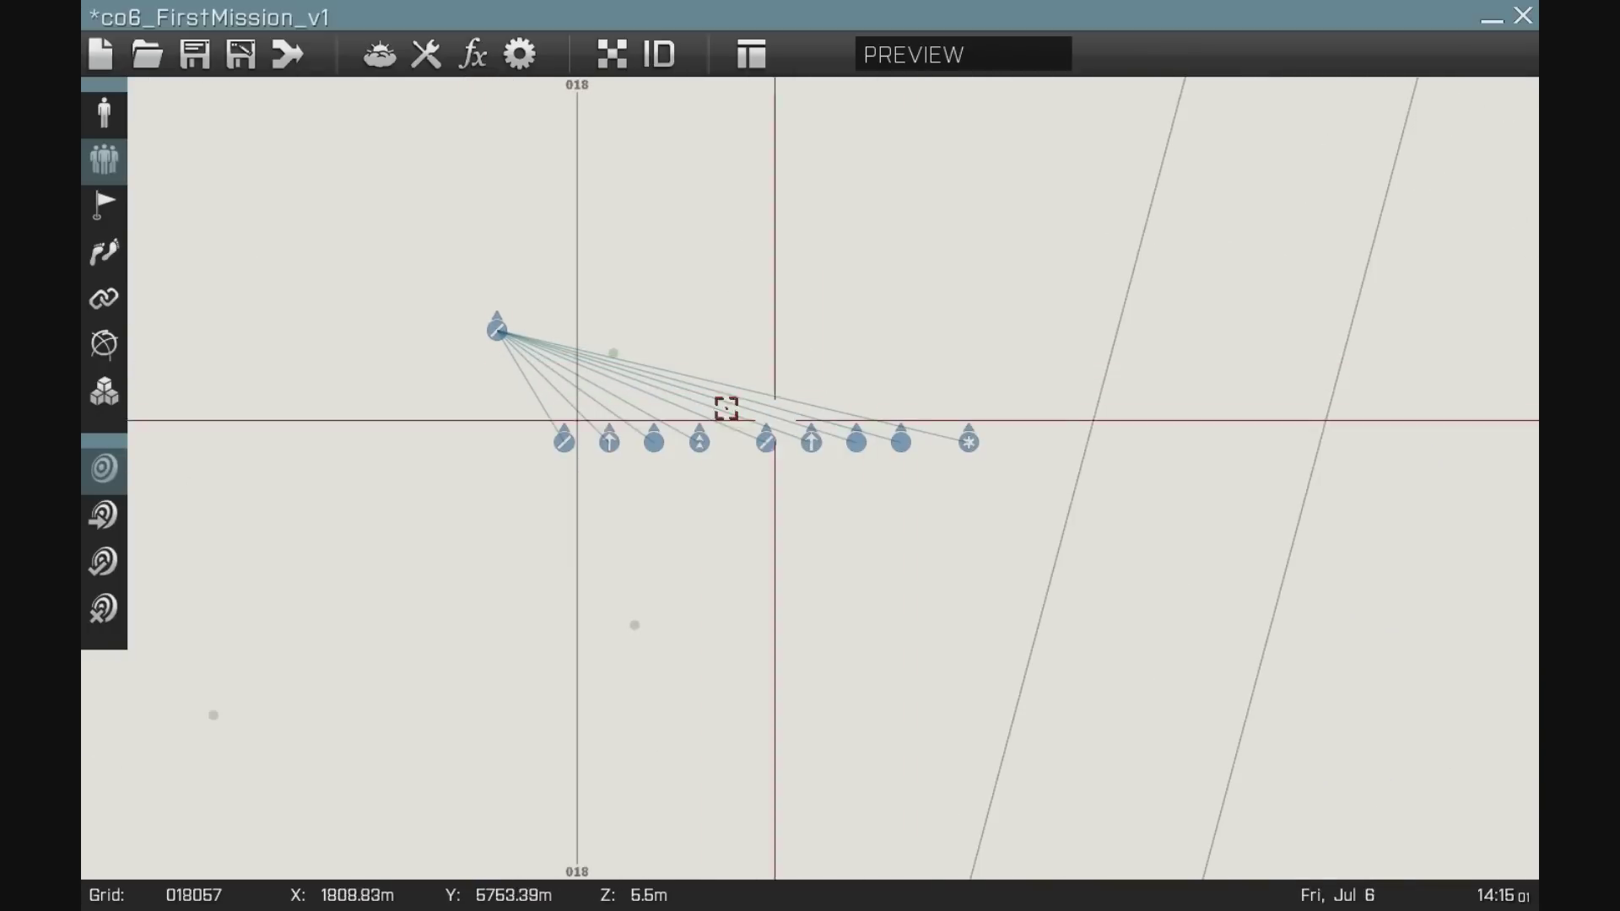
double_click(495, 331)
left_click(472, 389)
left_click(493, 468)
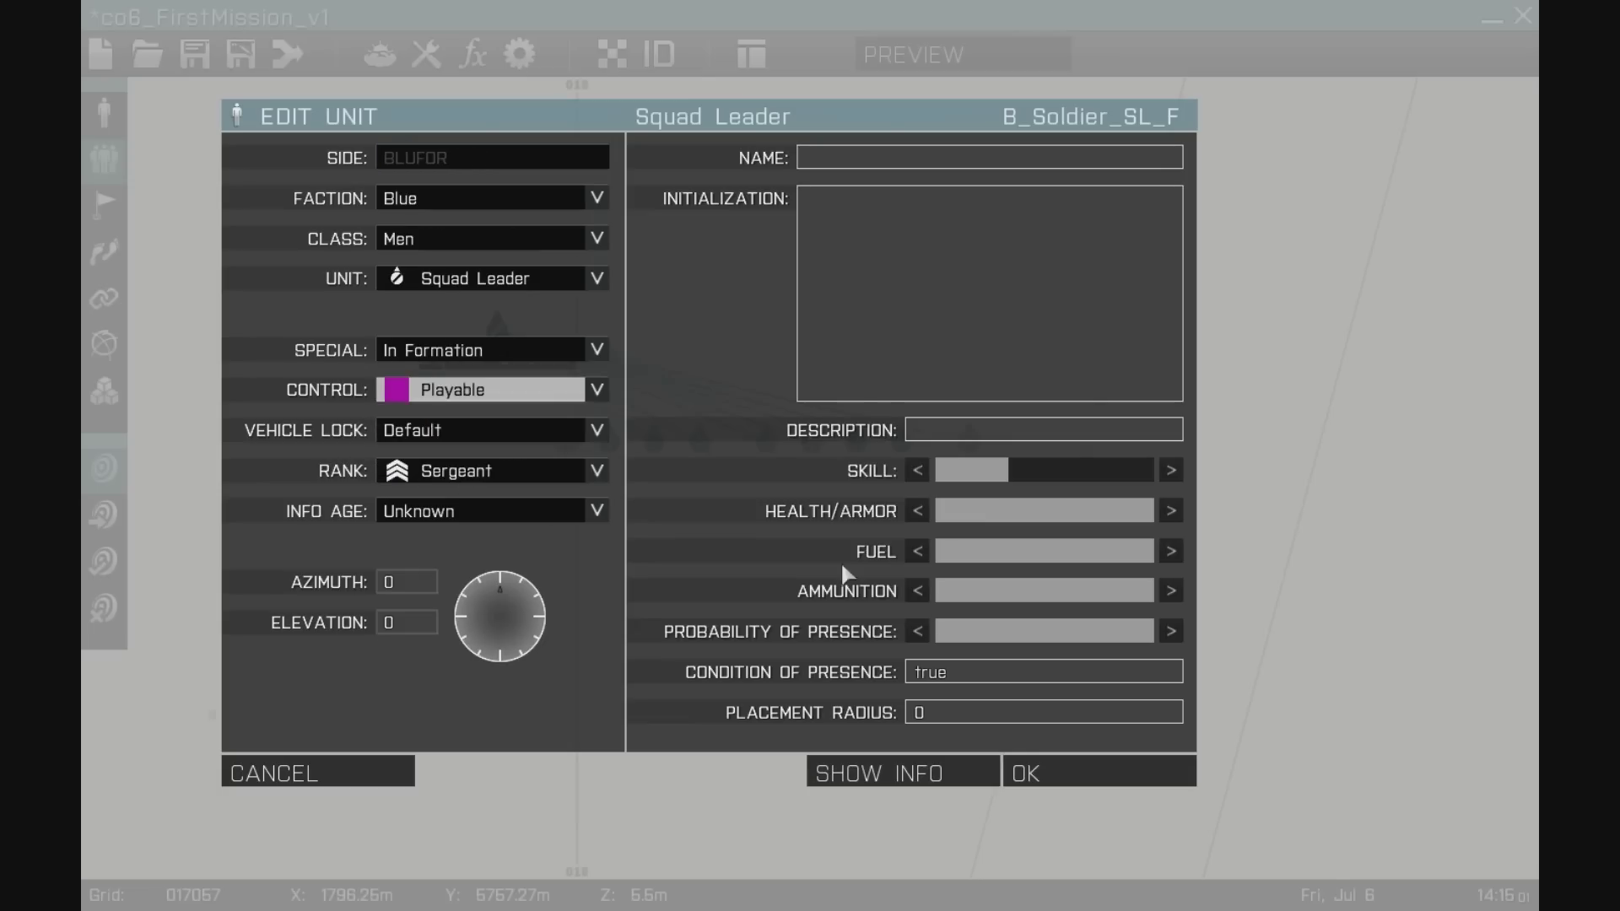
left_click(1057, 773)
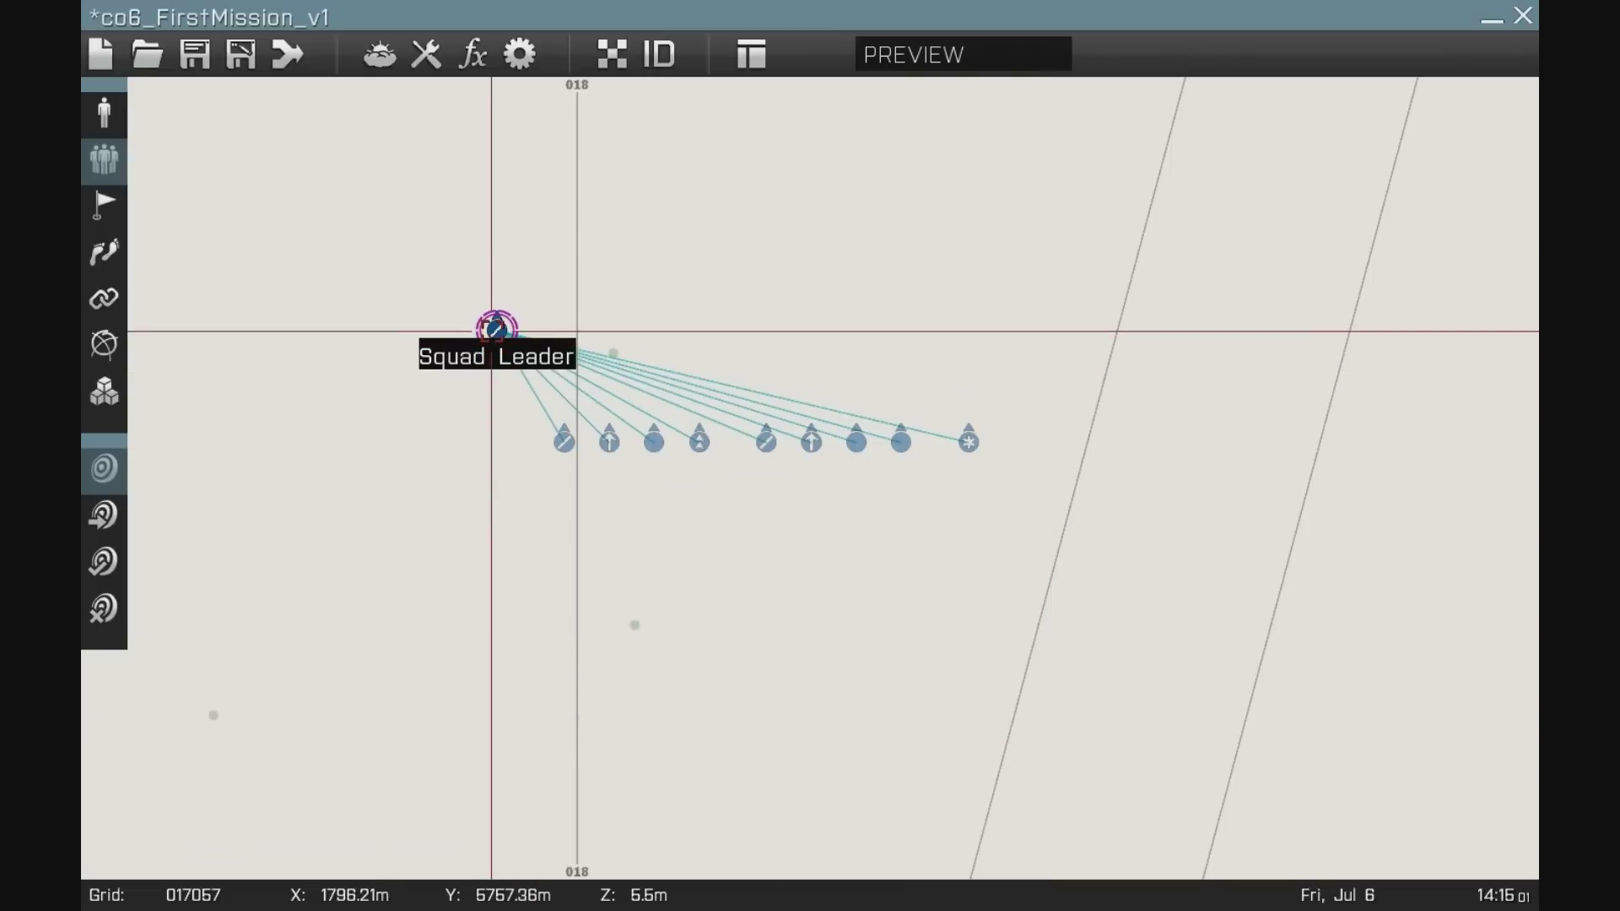
key("Delete")
key("Delete")
key("Delete")
key("Delete")
key("Delete")
key("Delete")
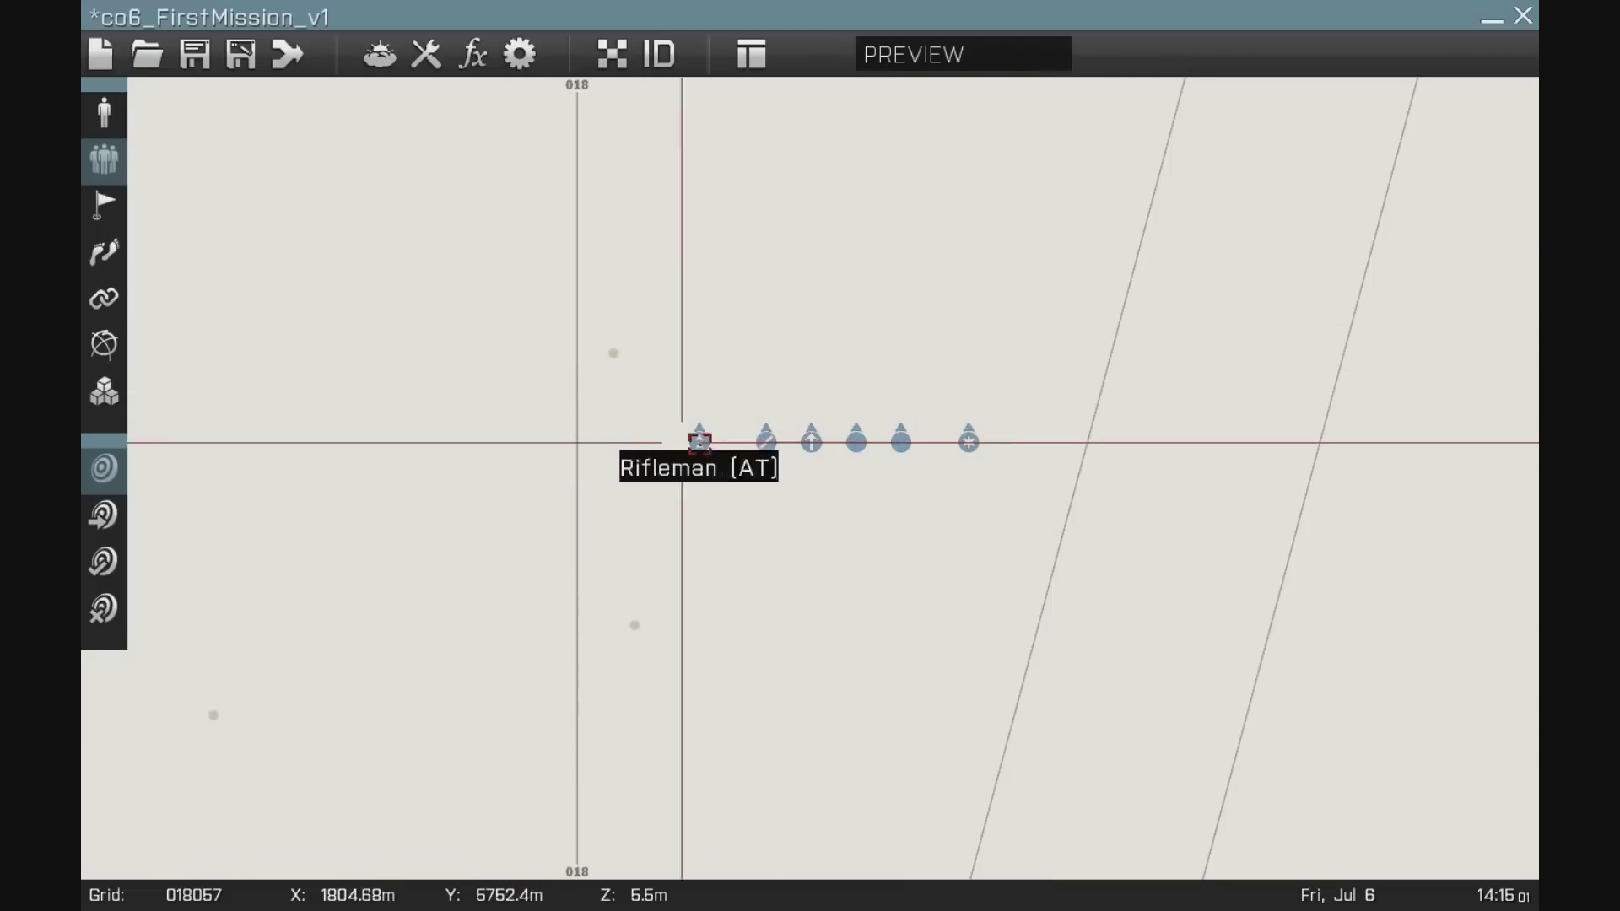
key("Delete")
key("Delete")
key("Delete")
key("Delete")
scroll(970, 435, "up", 3)
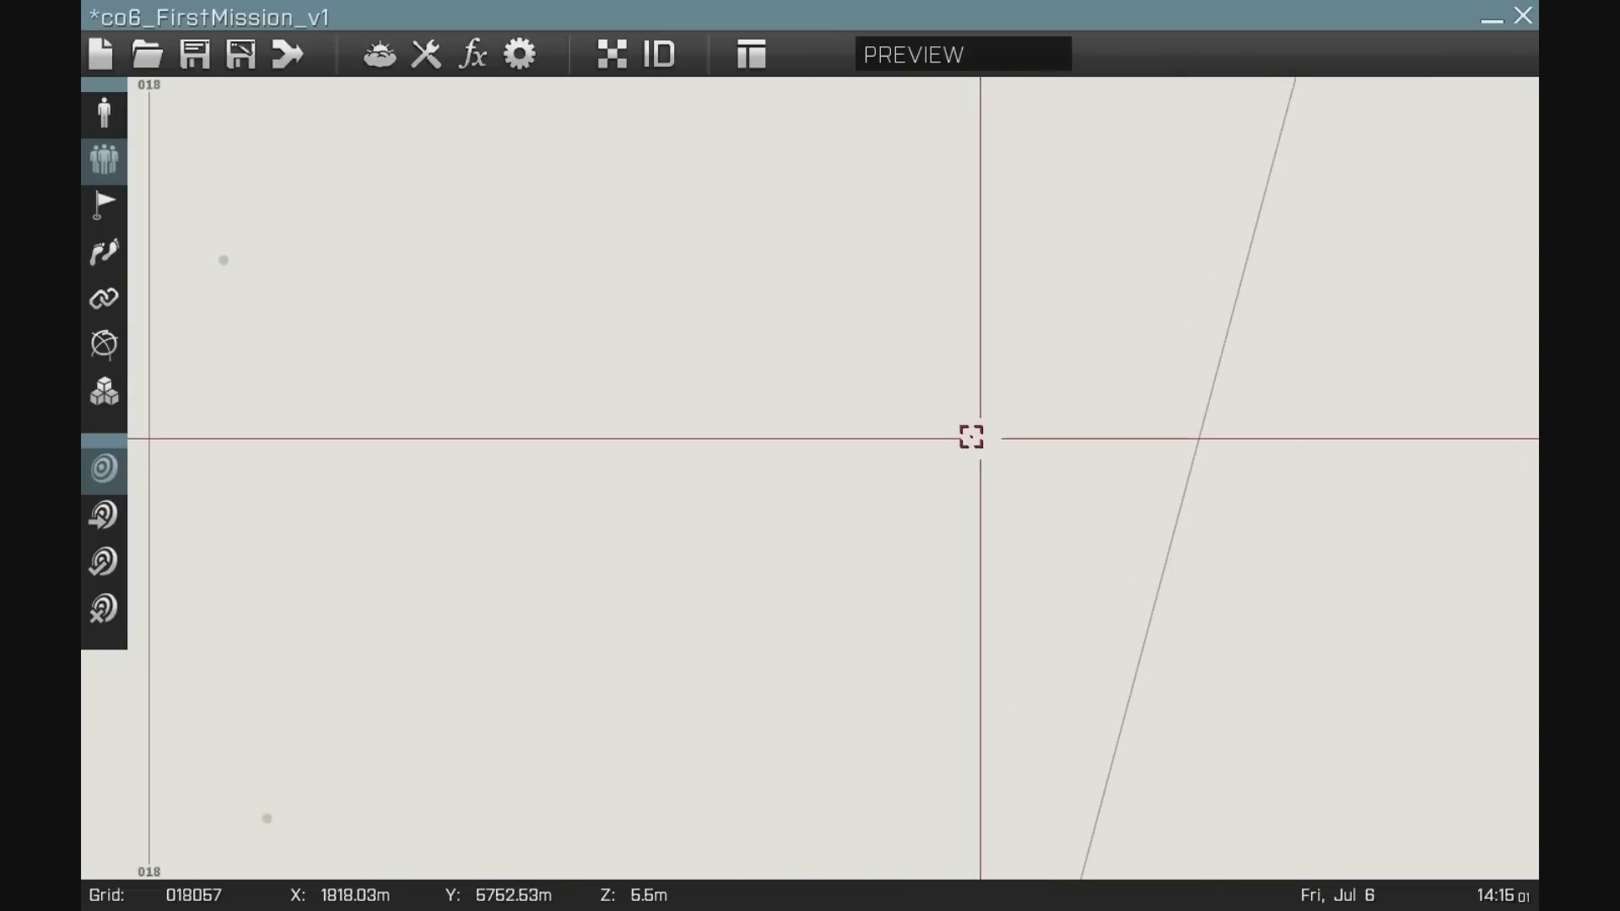
scroll(969, 434, "down", 4)
scroll(926, 427, "down", 8)
right_click_drag(1034, 456, 755, 361)
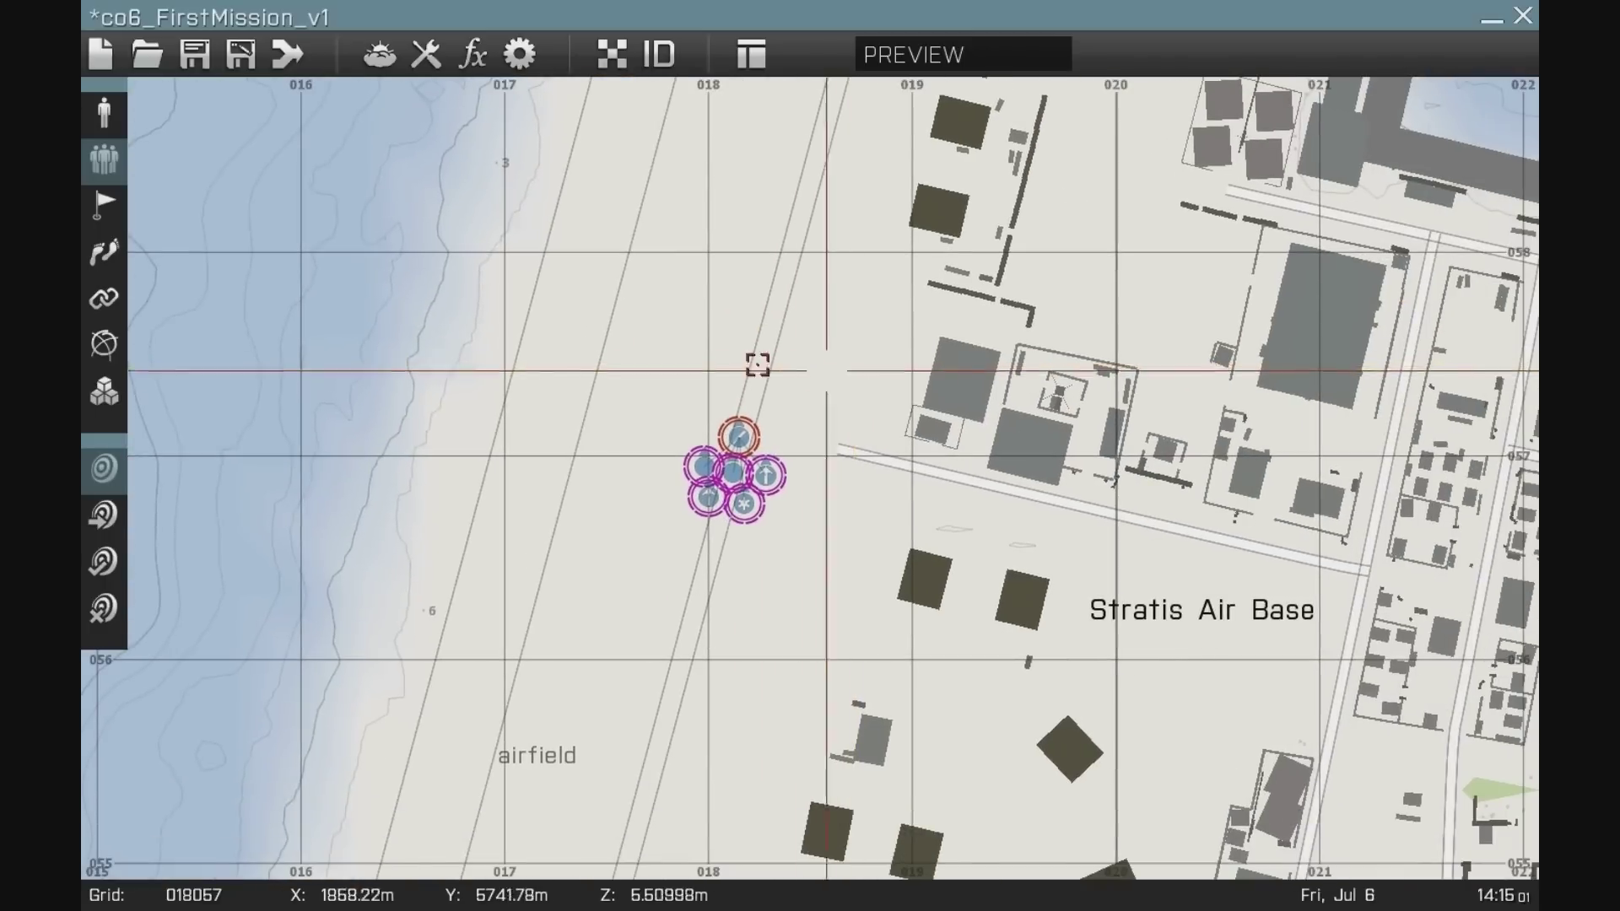
- Select the Team Leader's group and add a MOVE waypoint north of the fireteam
left_click(102, 250)
scroll(738, 436, "up", 3)
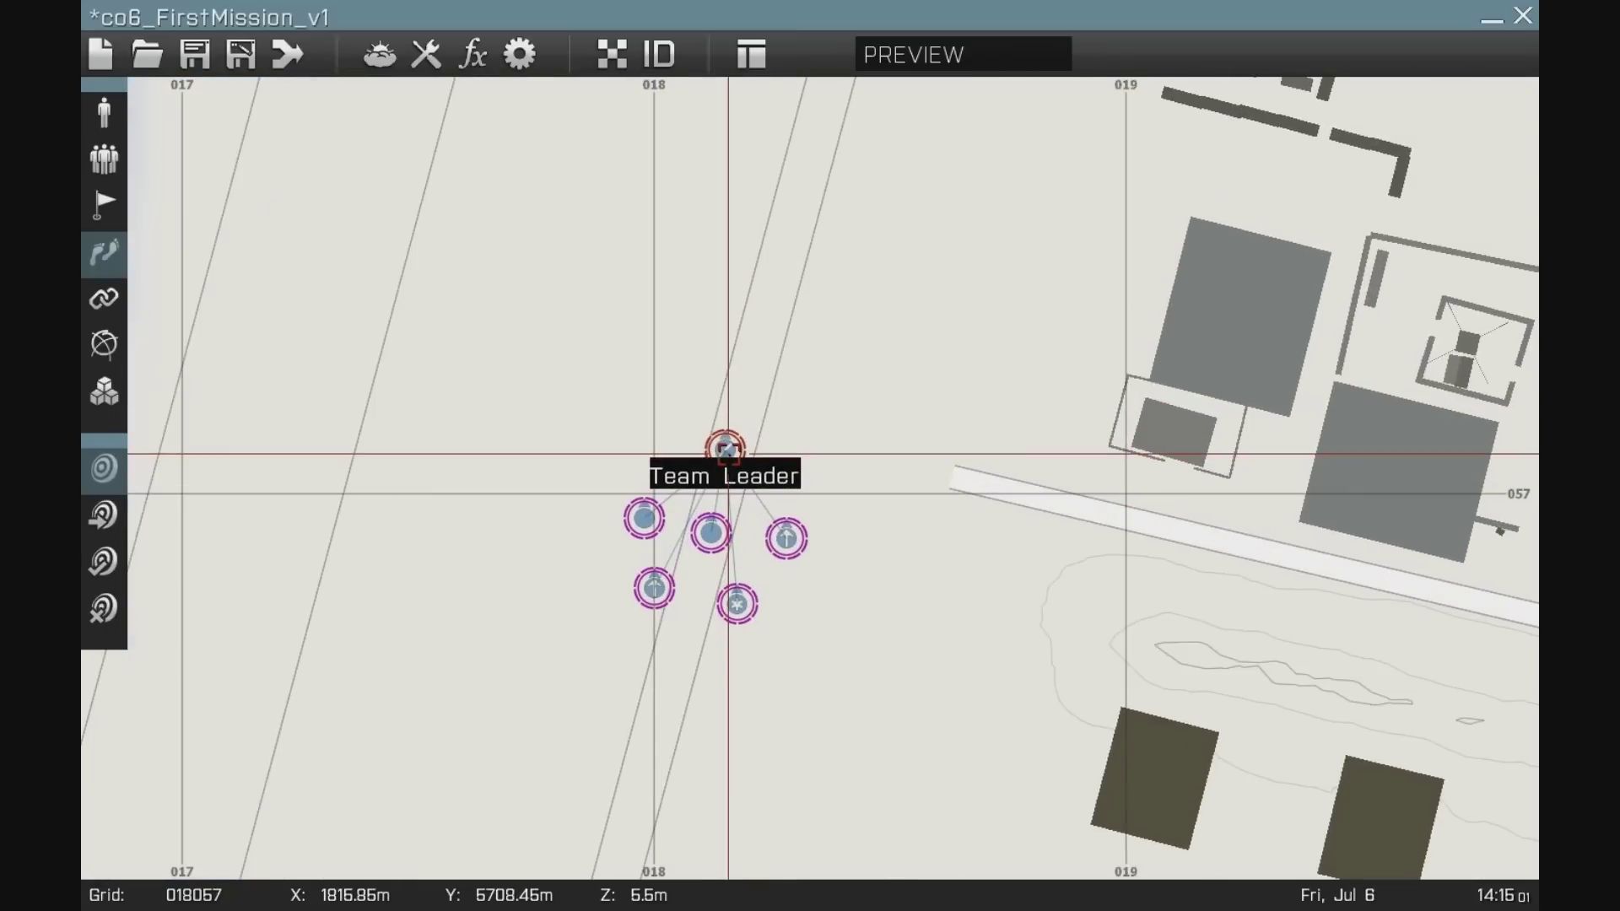
left_click(727, 452)
right_click_drag(745, 347, 686, 448)
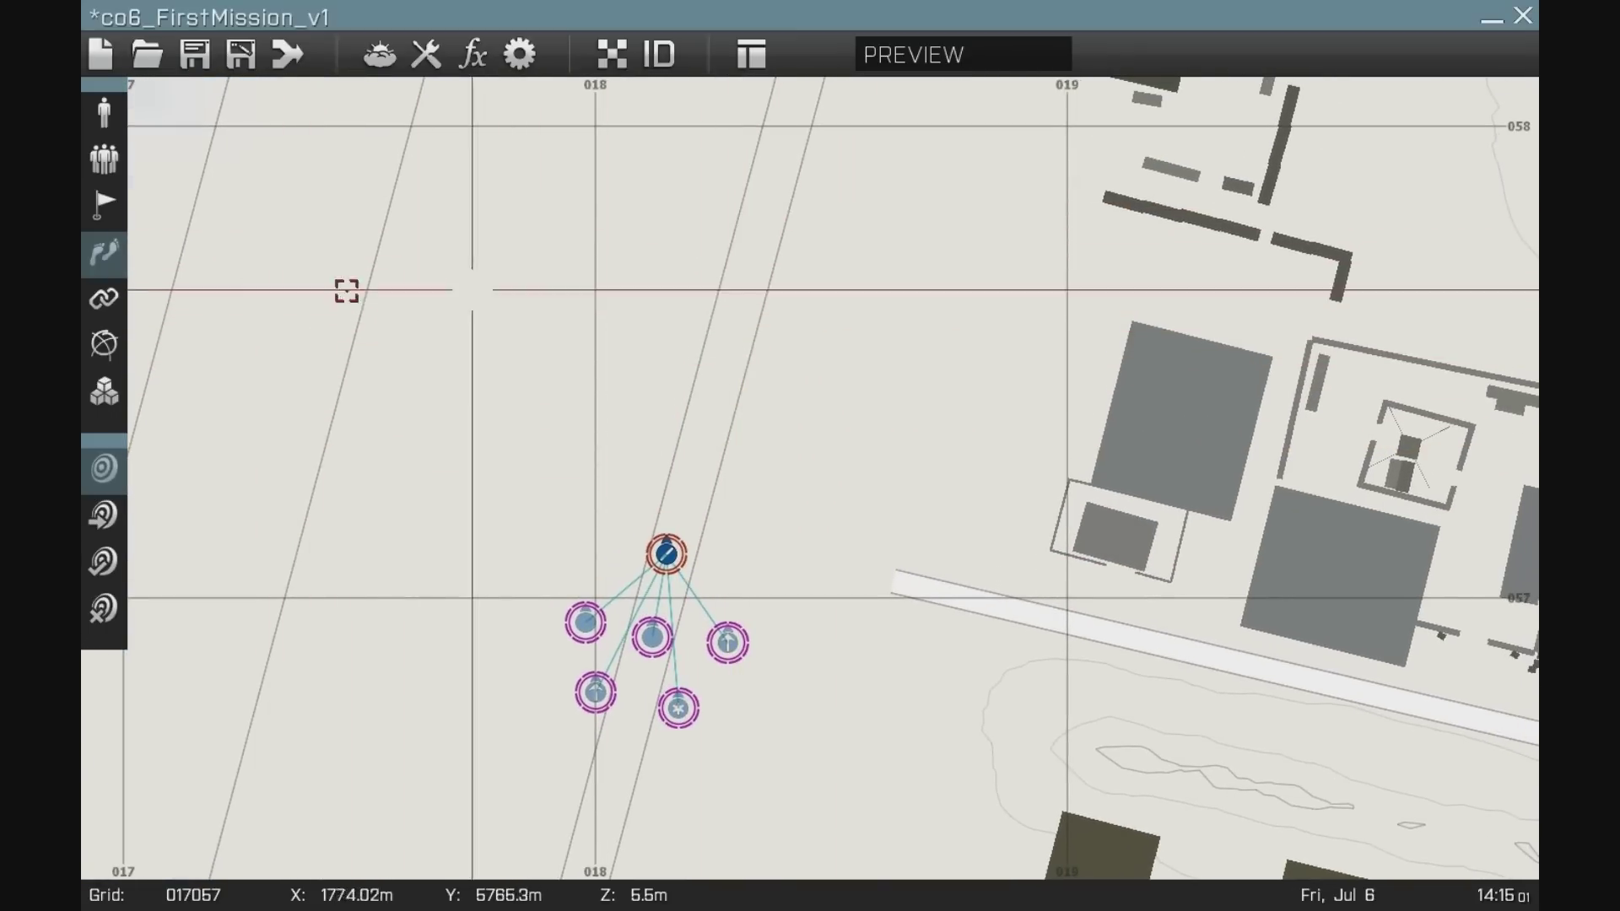
left_click(103, 248)
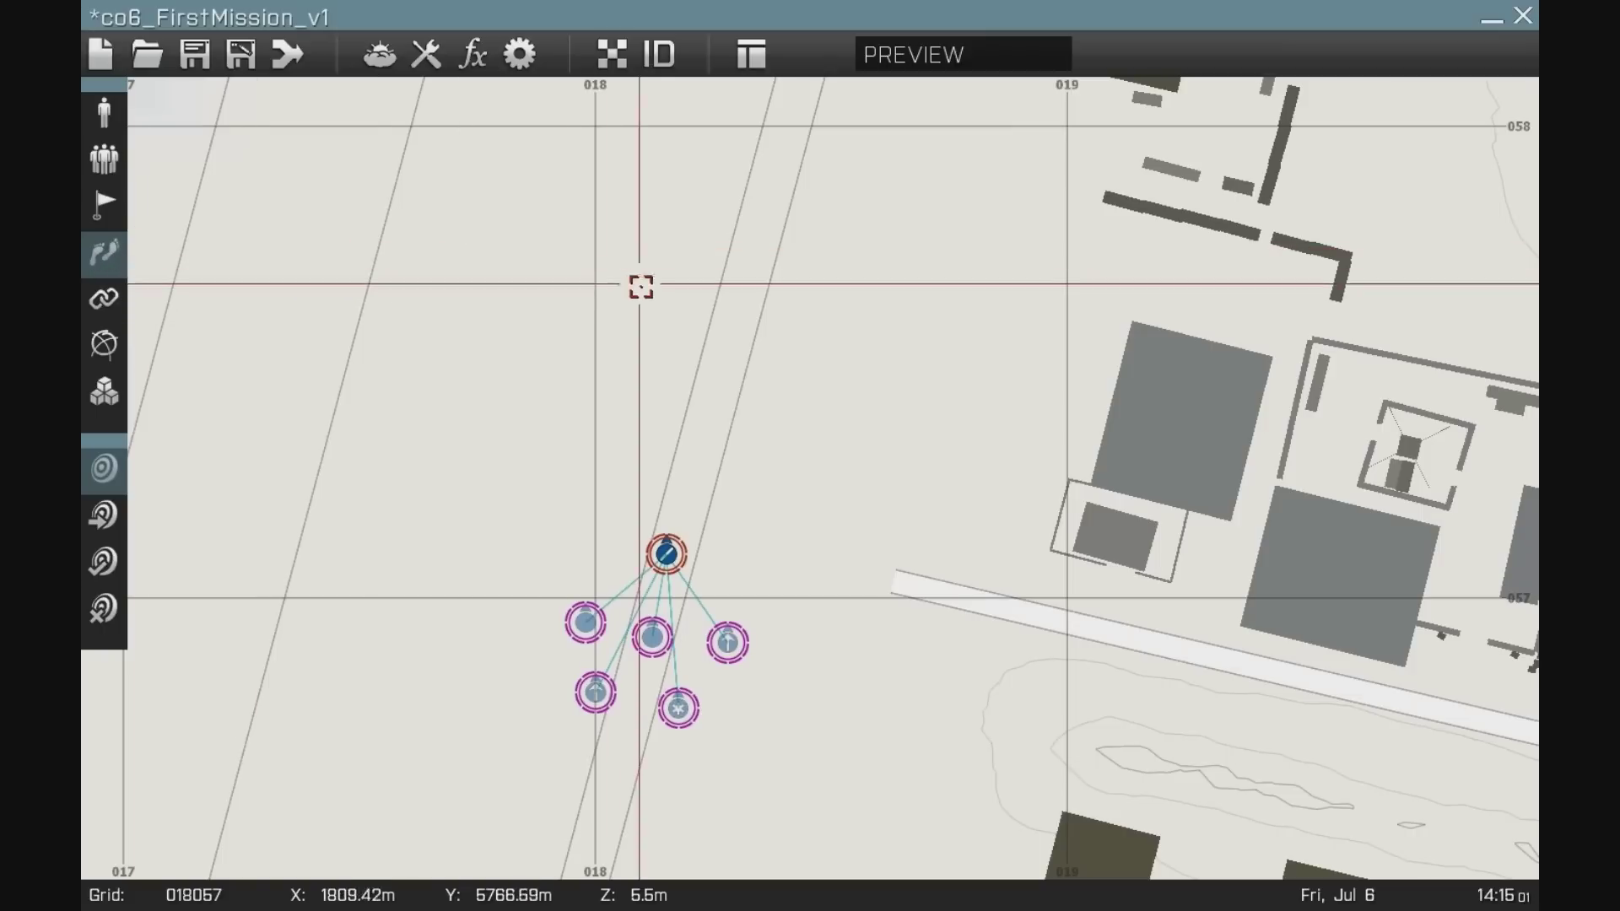
double_click(743, 275)
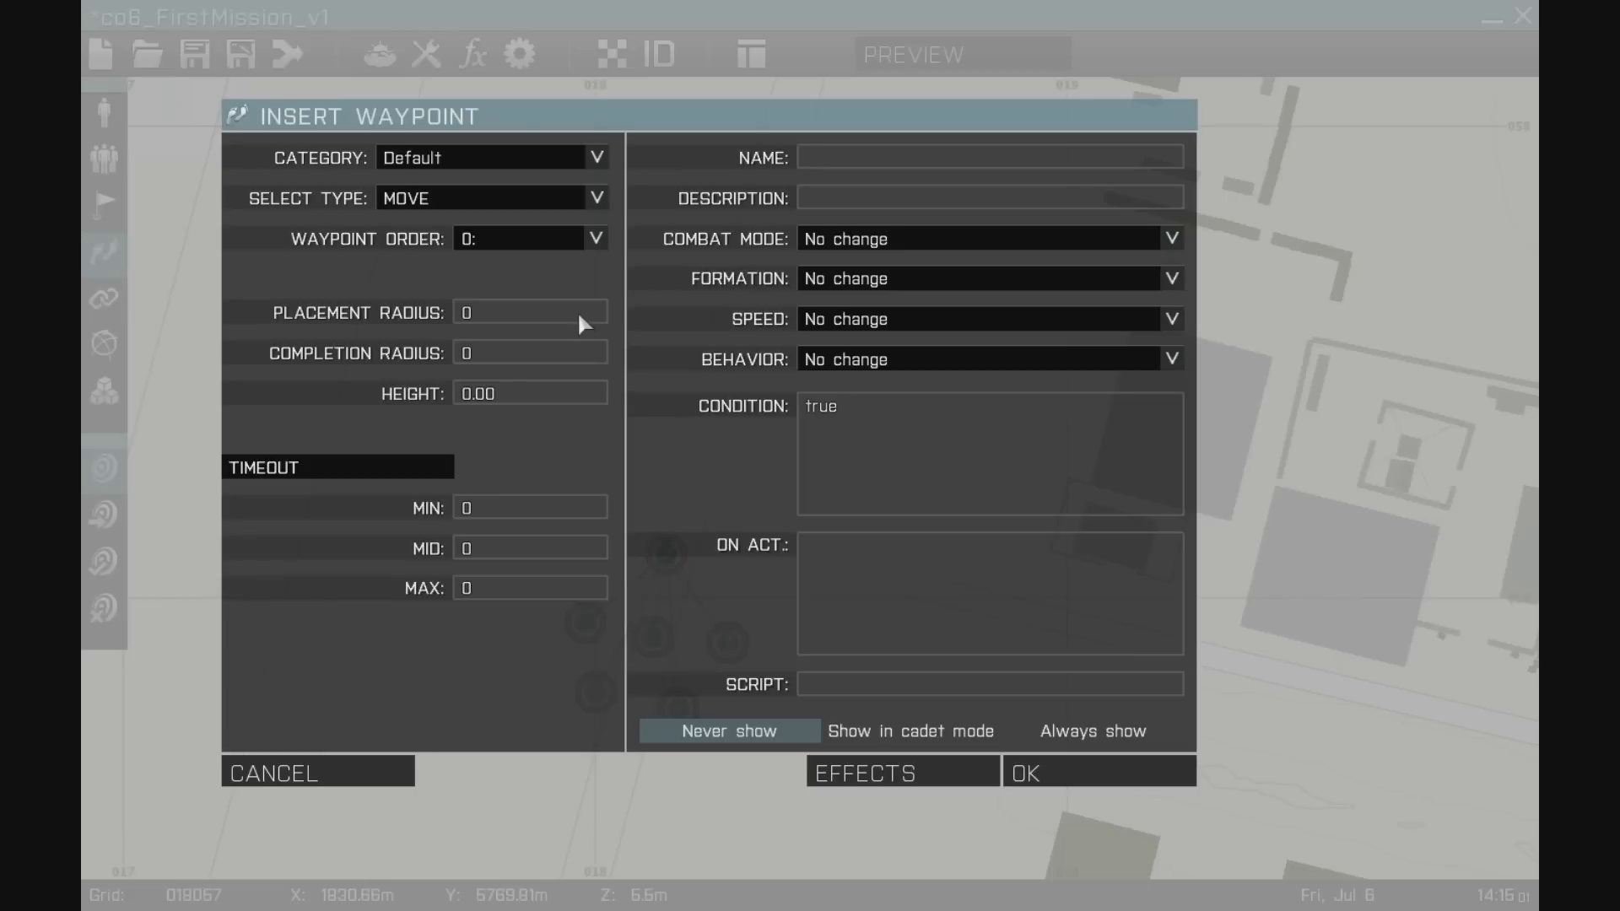
left_click(456, 193)
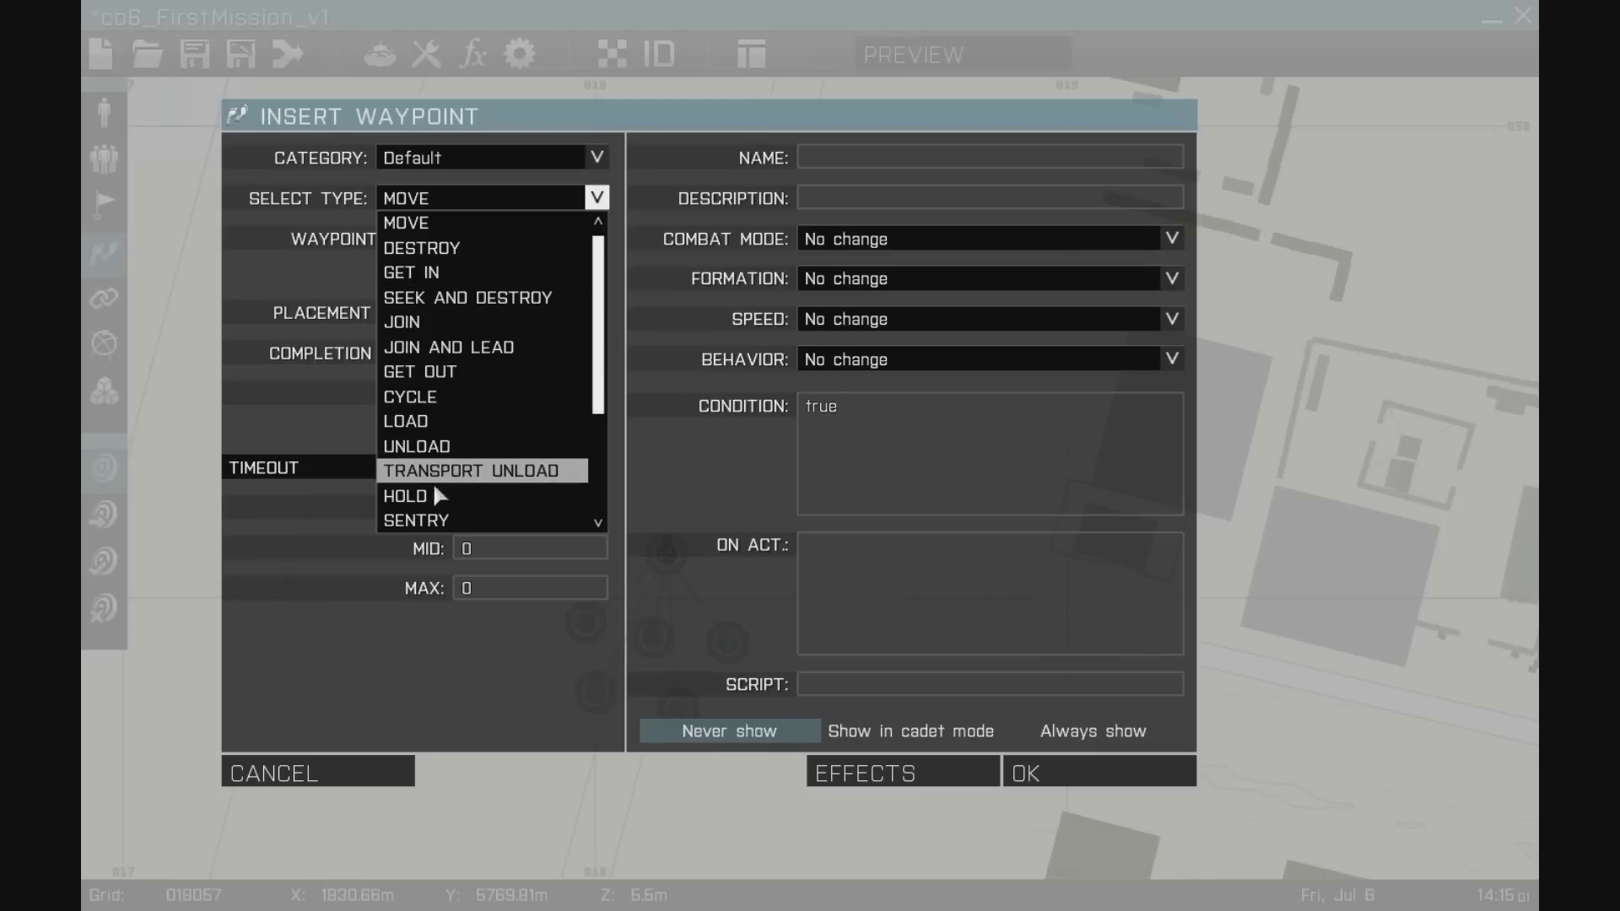
scroll(439, 498, "down", 3)
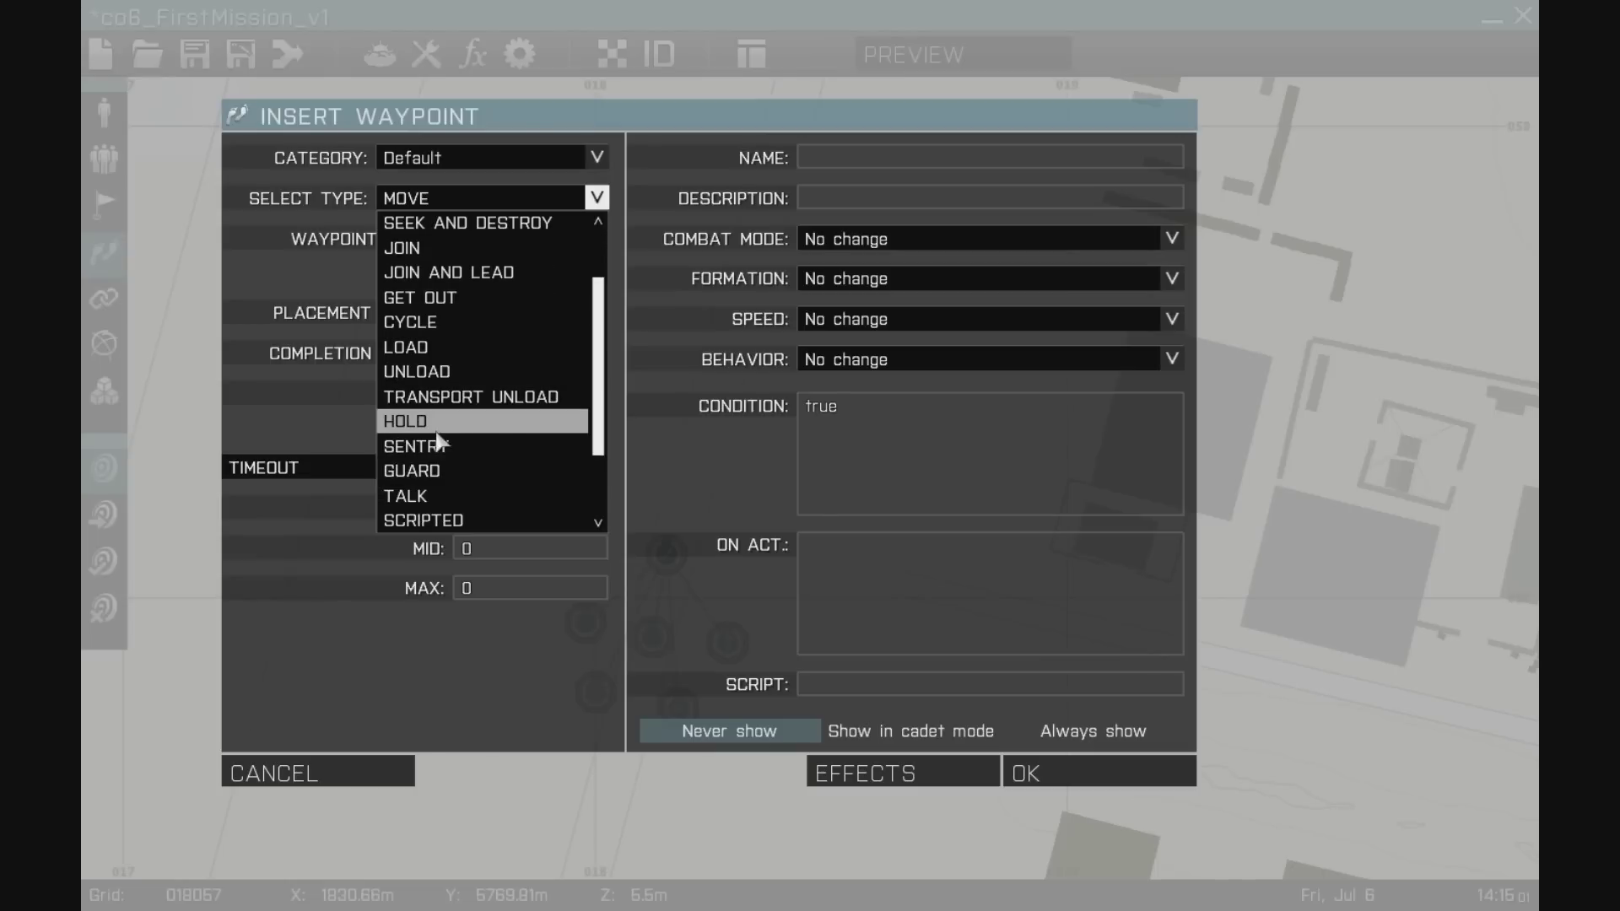
scroll(441, 436, "down", 4)
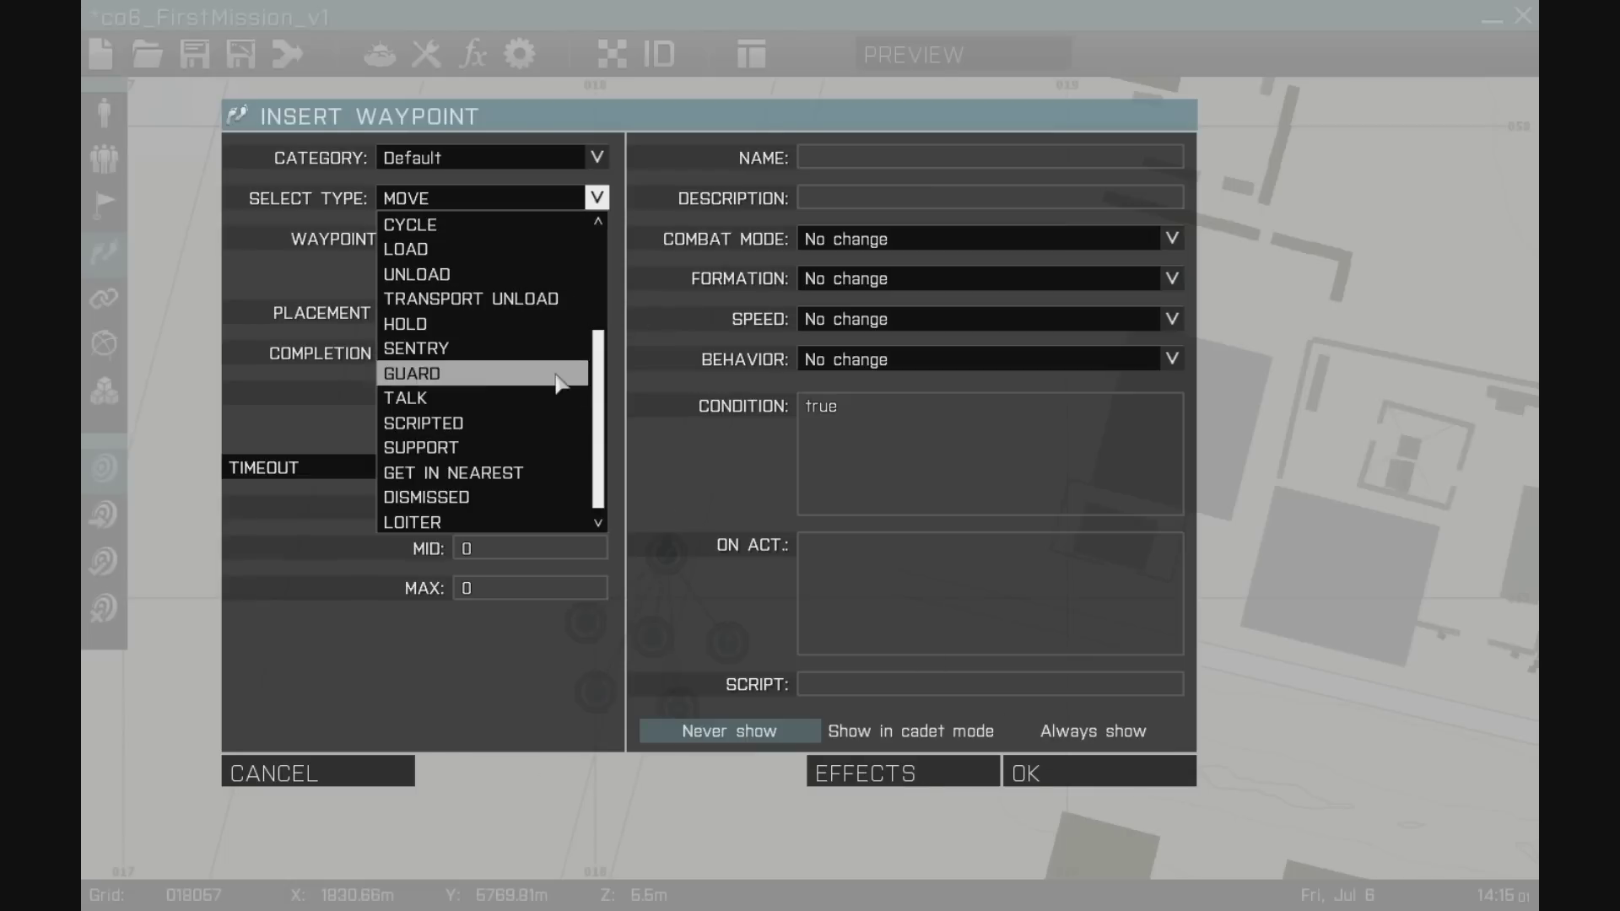
scroll(436, 217, "up", 7)
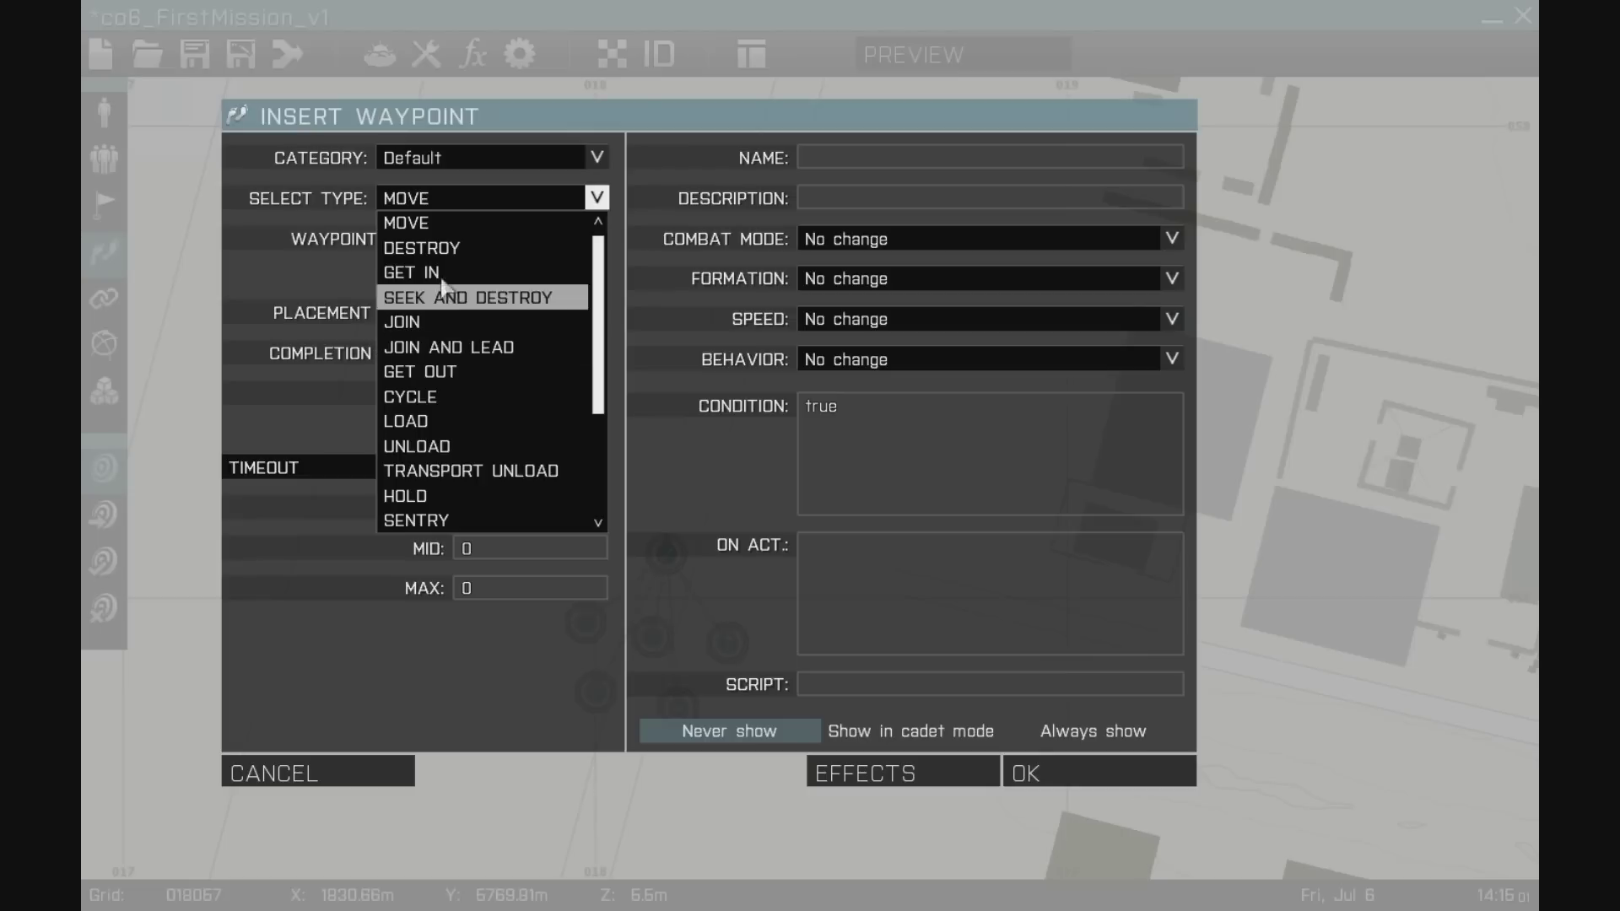
left_click(422, 224)
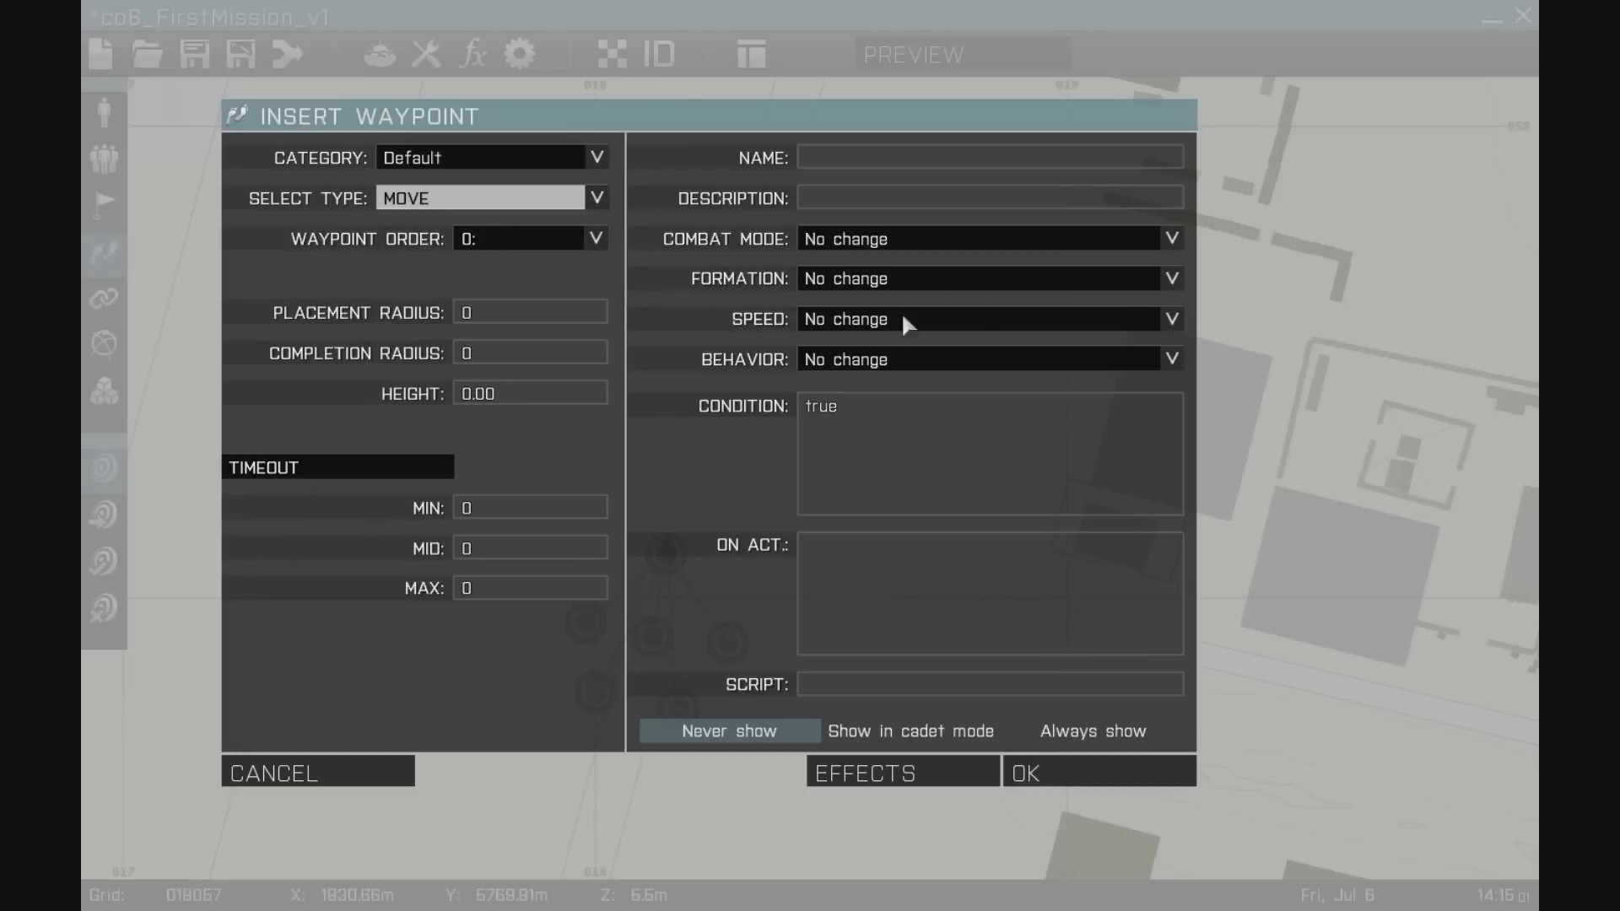
- Set the waypoint to Open fire/Engage at will, Column formation, Full speed and Safe behaviour
left_click(886, 244)
left_click(970, 387)
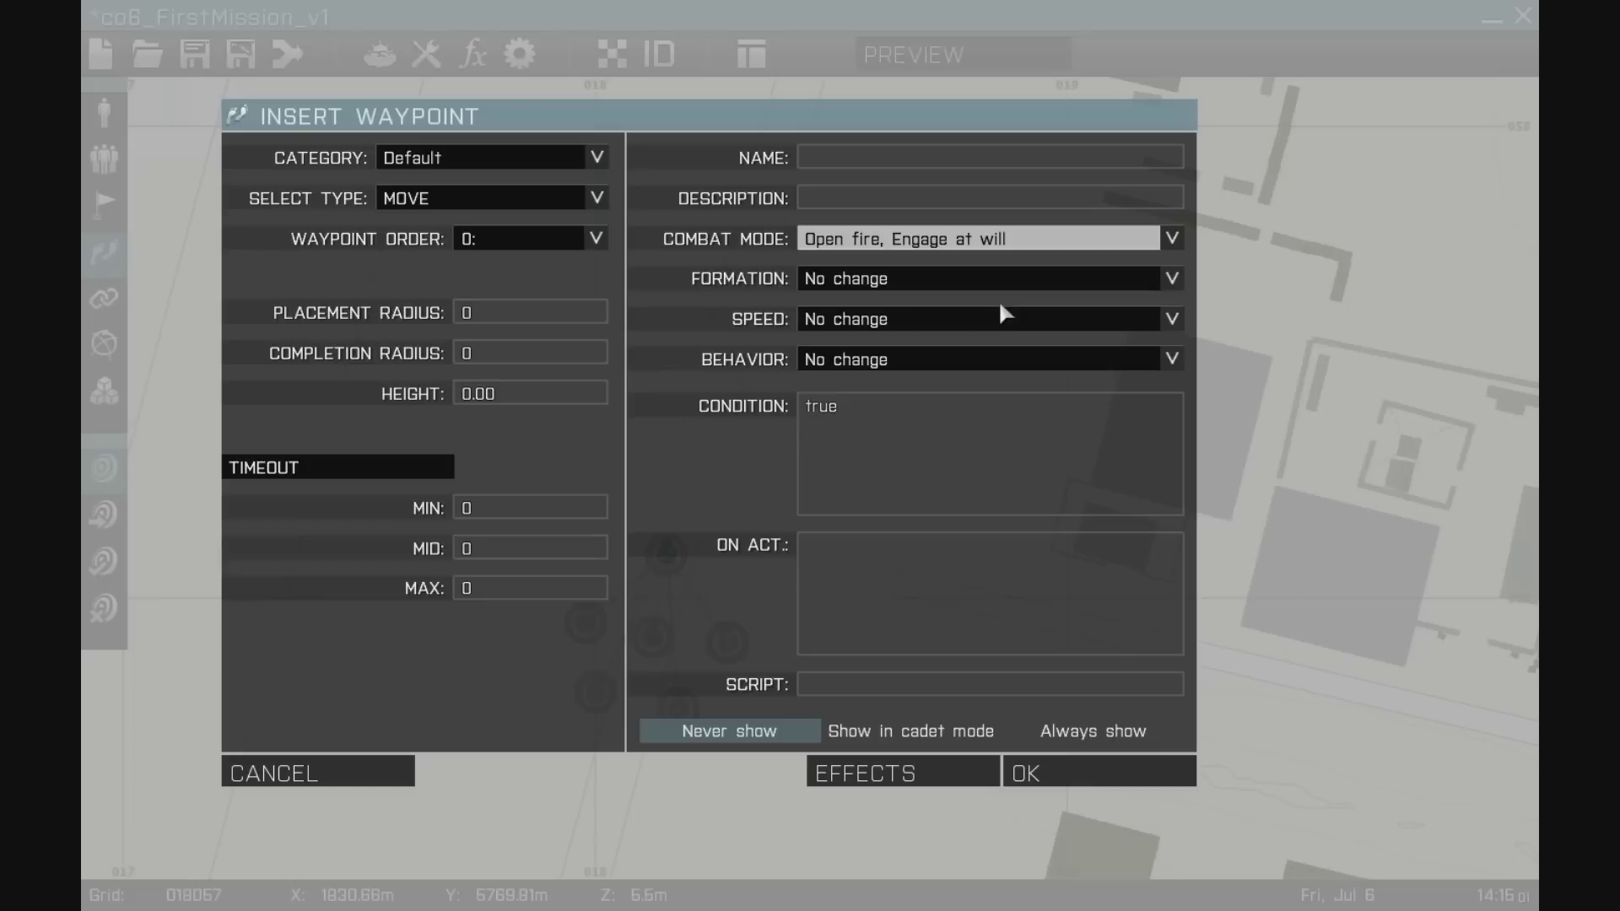
left_click(954, 279)
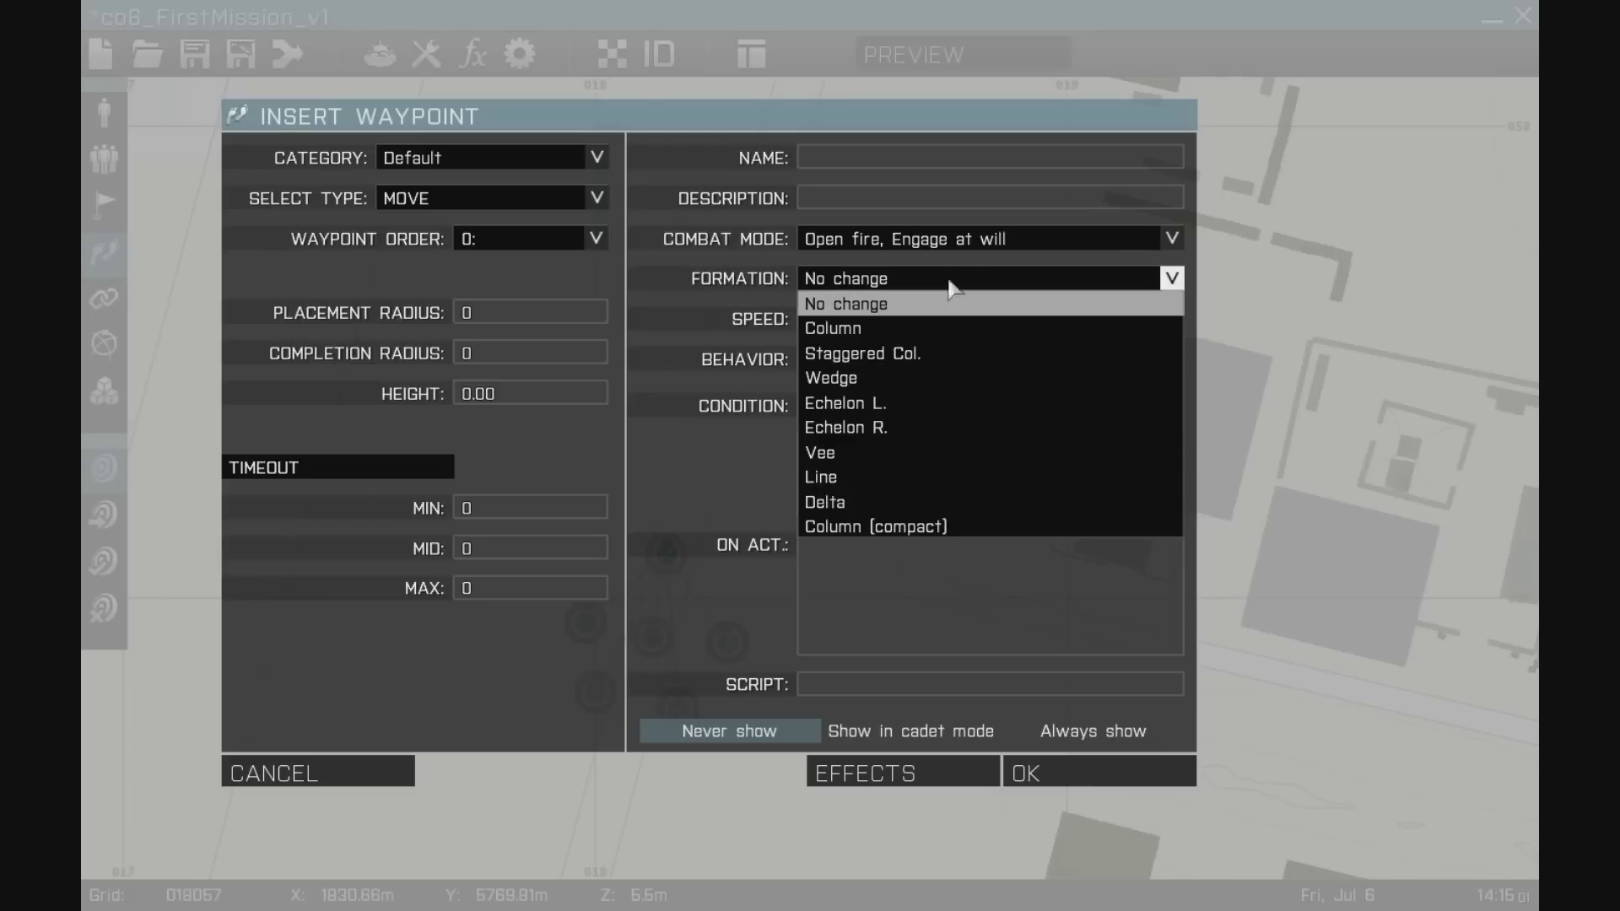
left_click(862, 336)
left_click(930, 319)
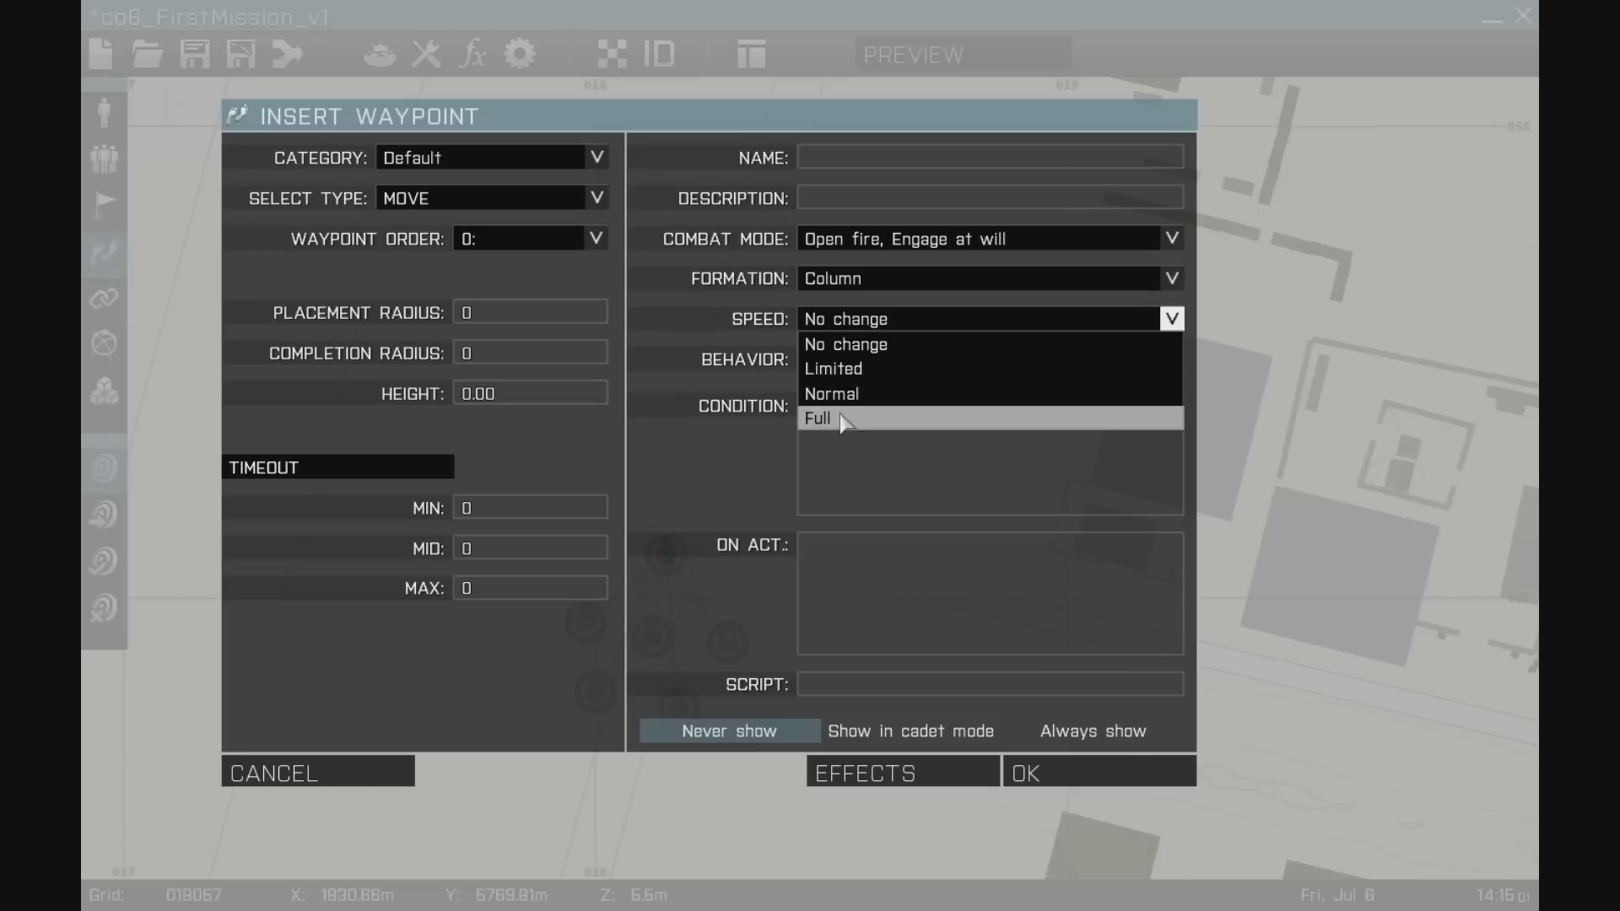
left_click(921, 417)
left_click(921, 361)
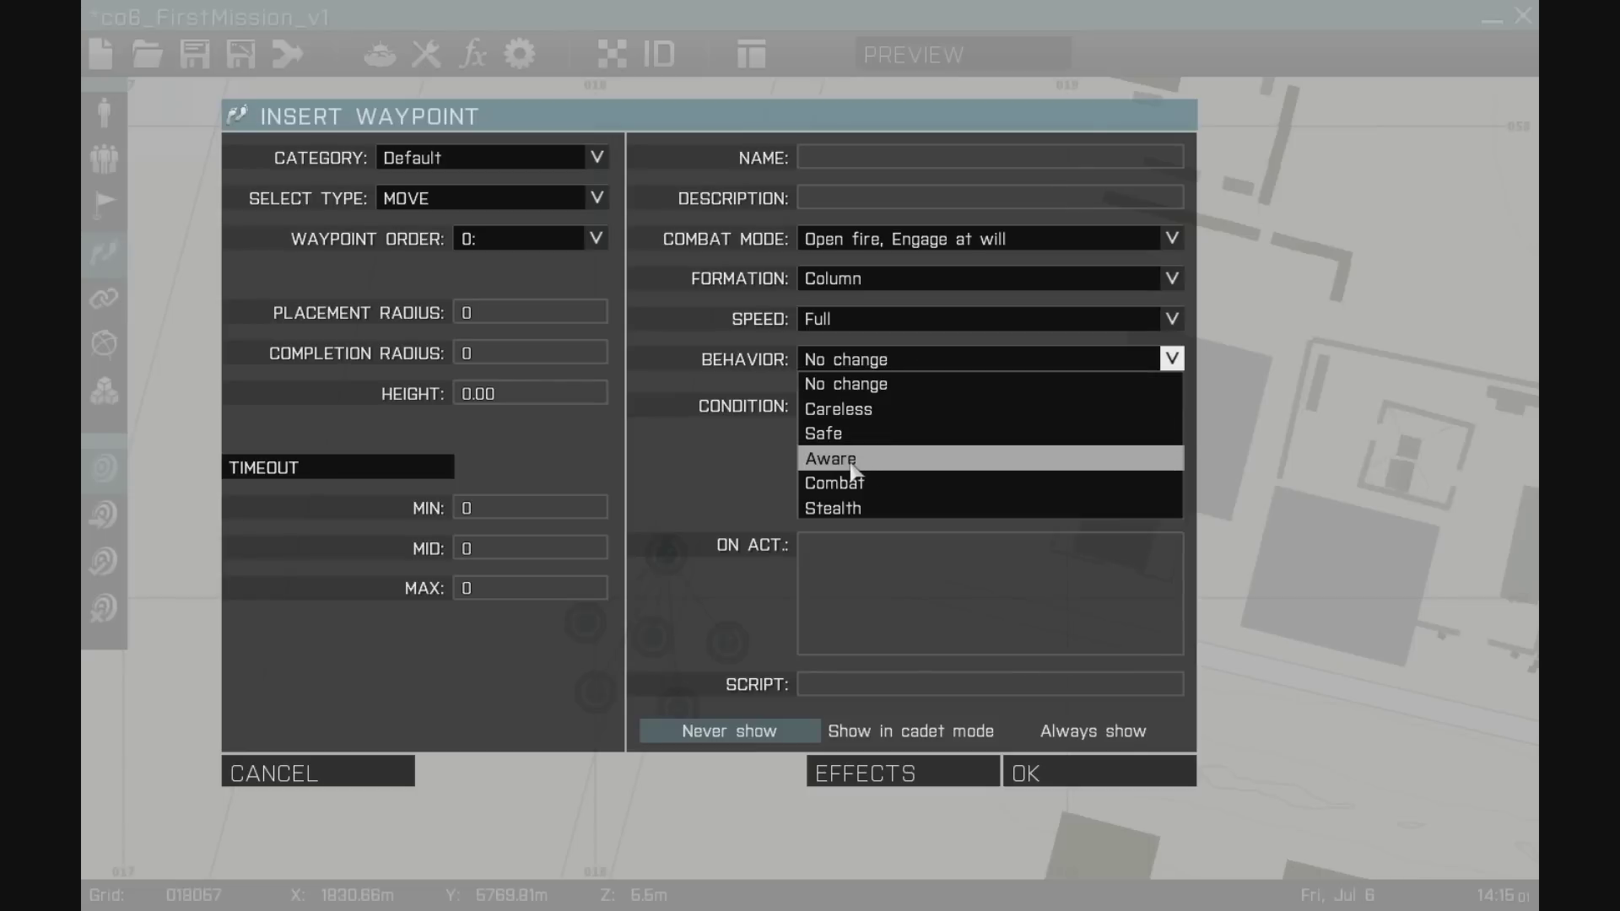
left_click(842, 431)
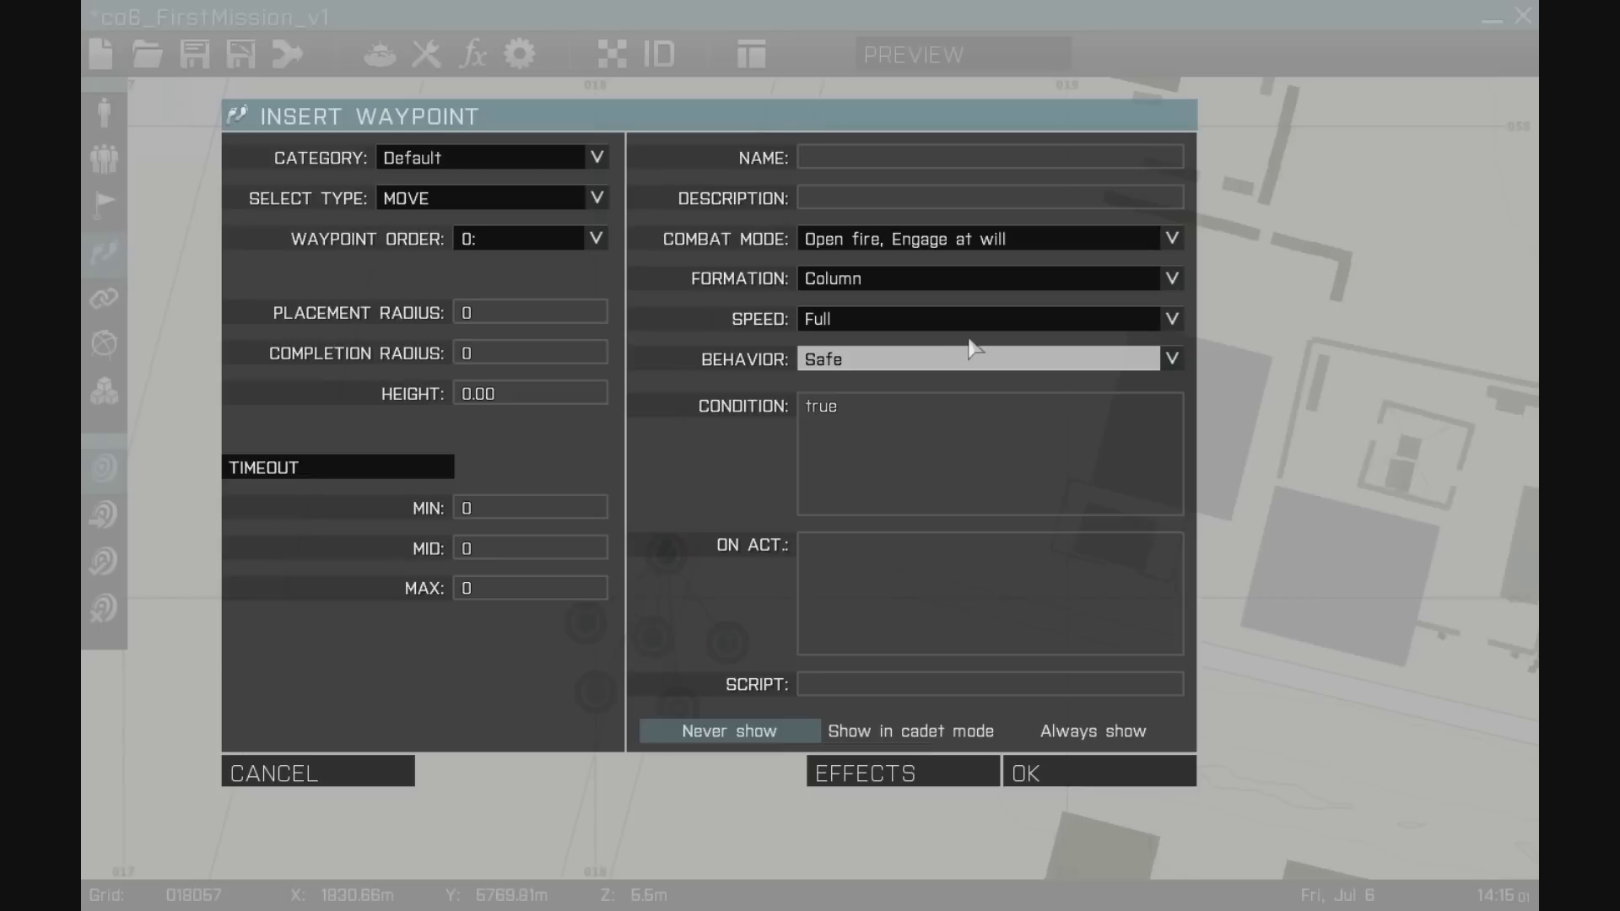
left_click(1029, 775)
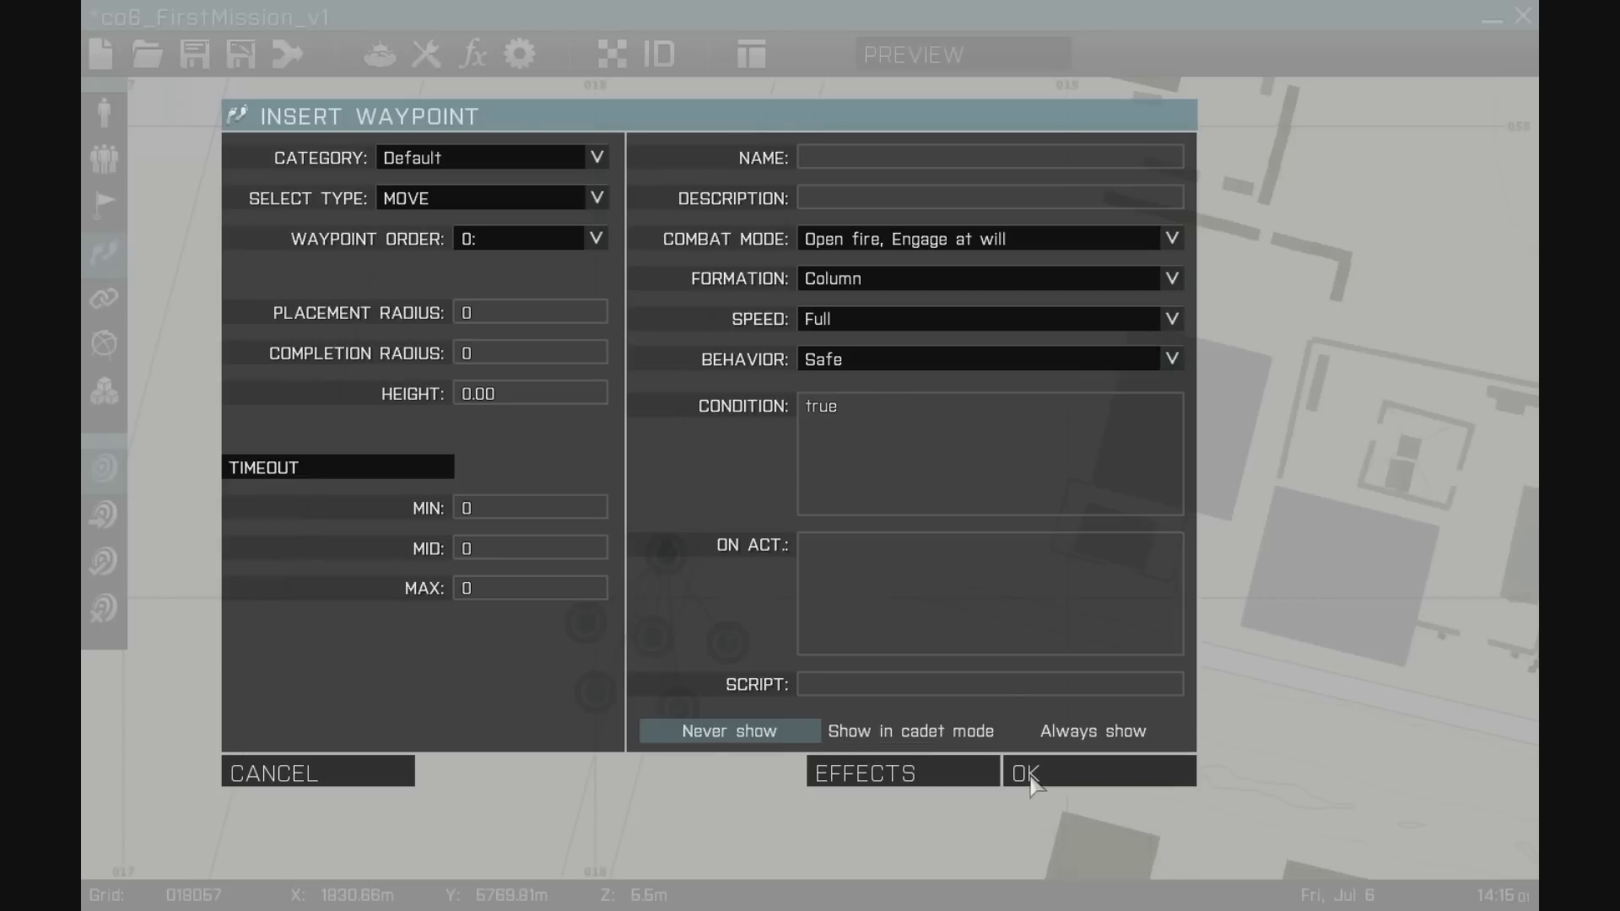
- Nudge the first waypoint lower and add a second MOVE waypoint further up the route
left_click_drag(747, 274, 723, 354)
scroll(723, 354, "up", 5)
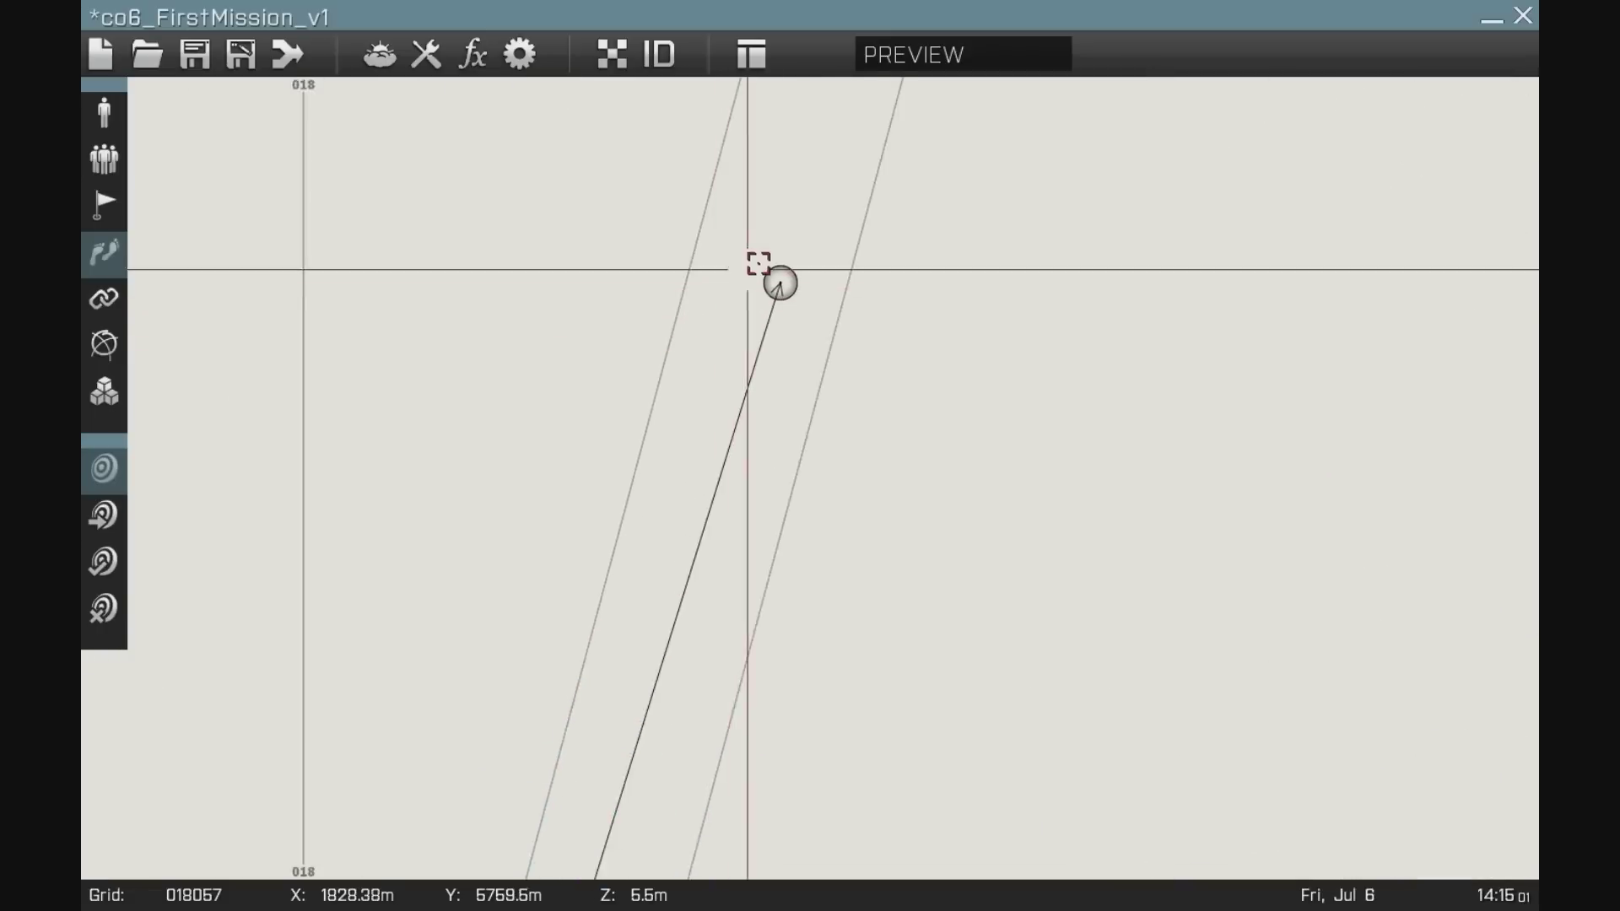
scroll(681, 282, "down", 5)
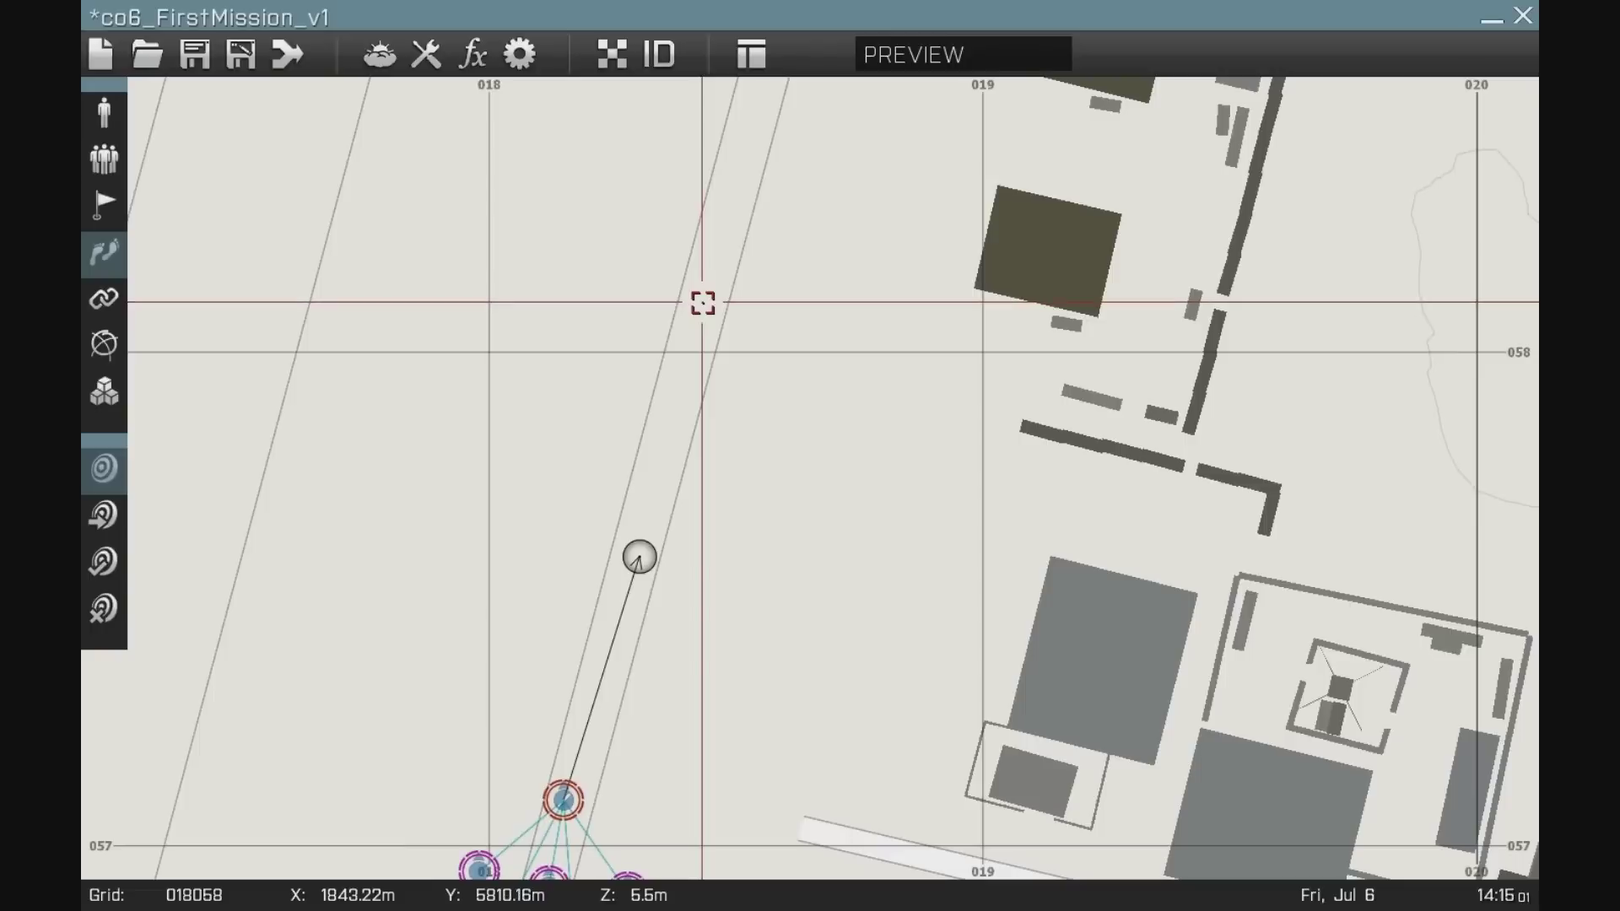
double_click(701, 304)
left_click(1034, 764)
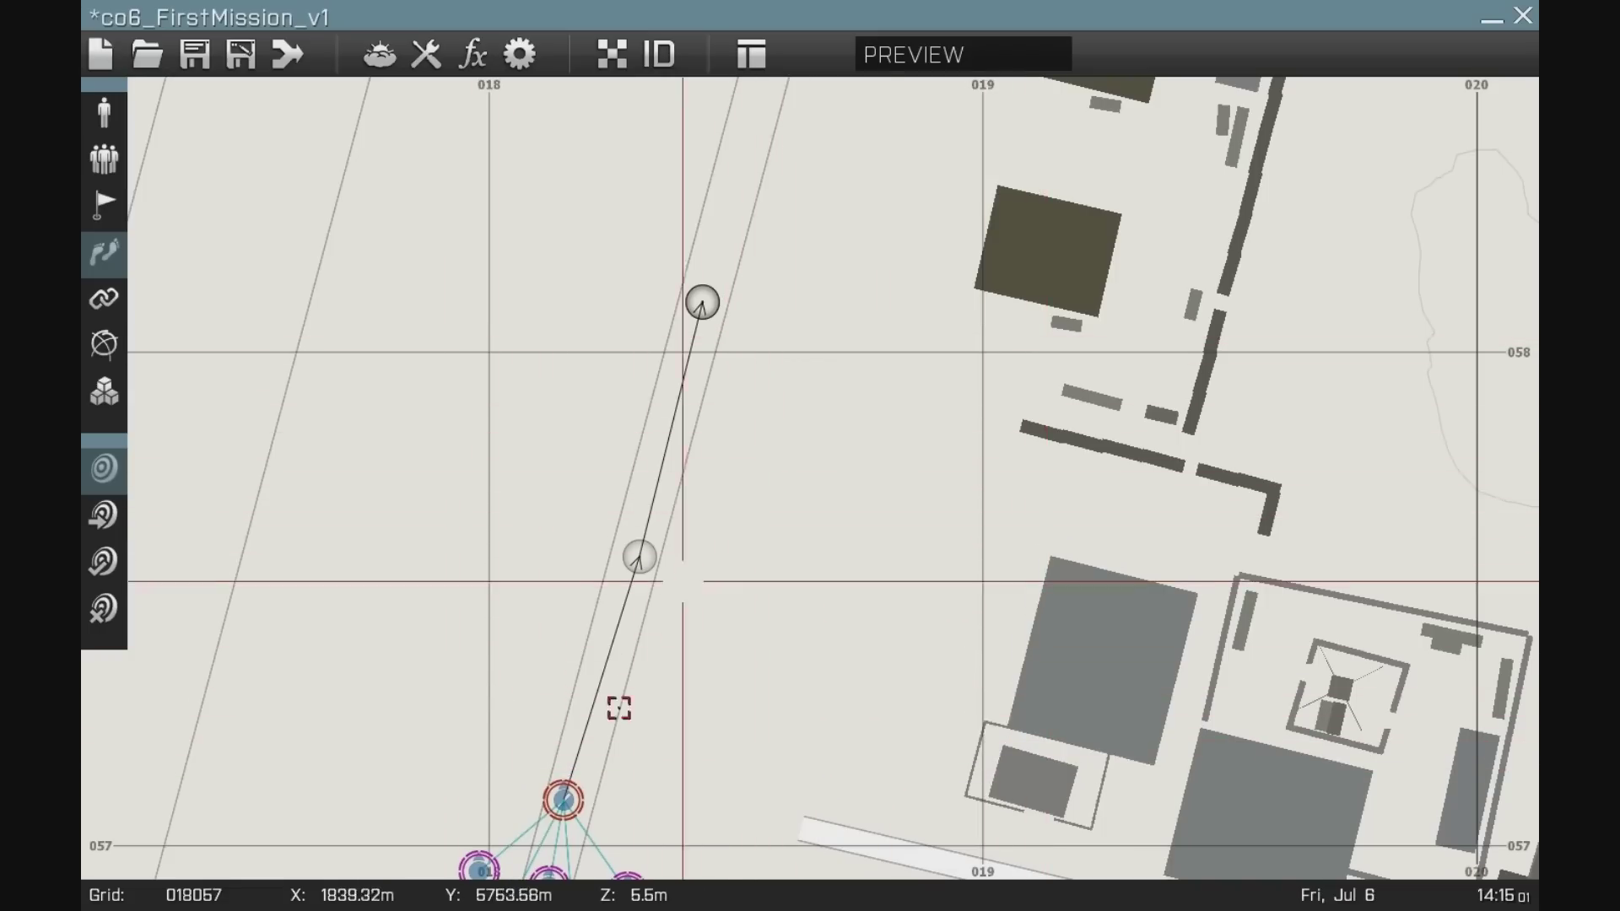
- Add a third MOVE waypoint at the top of the route and shift it left
right_click_drag(509, 662, 681, 547)
right_click_drag(1030, 559, 889, 554)
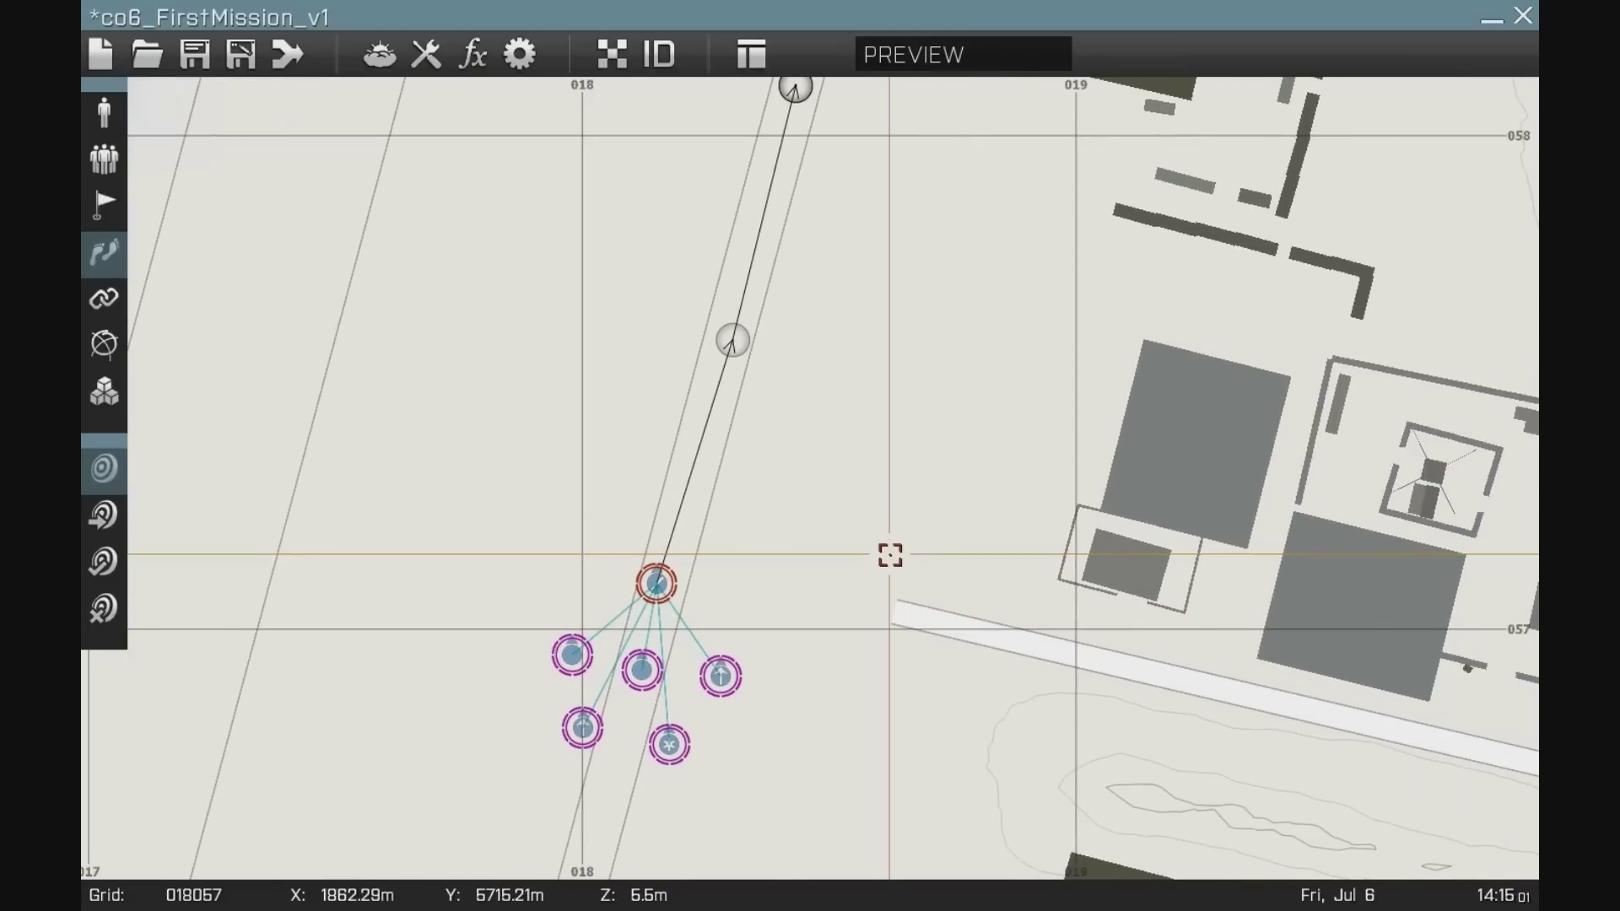
right_click_drag(722, 573, 700, 739)
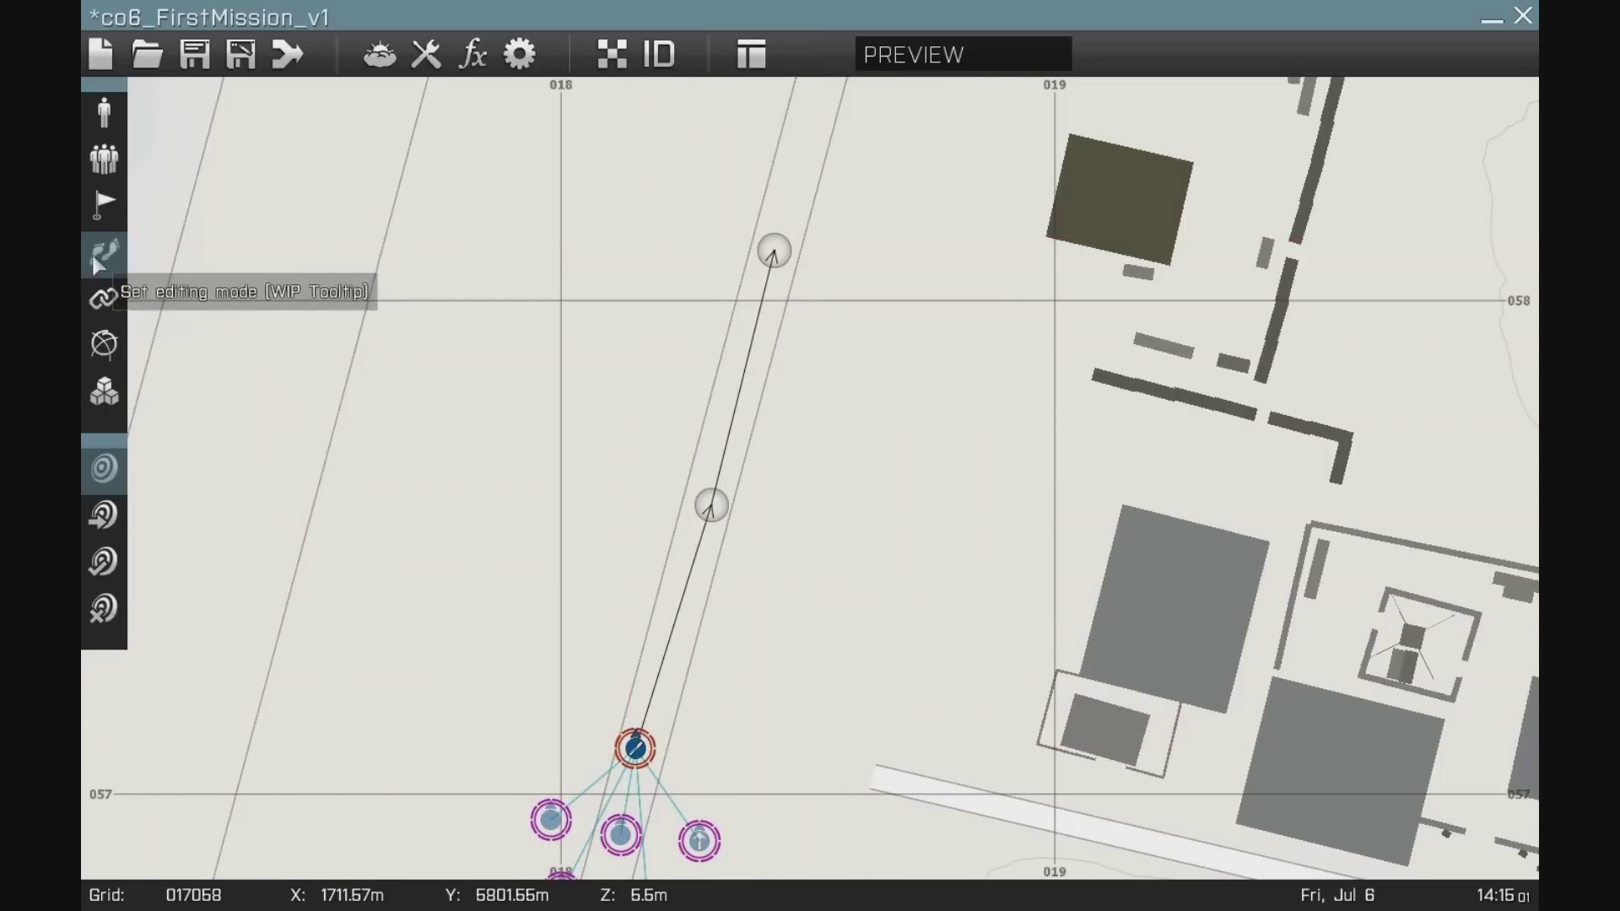
double_click(778, 154)
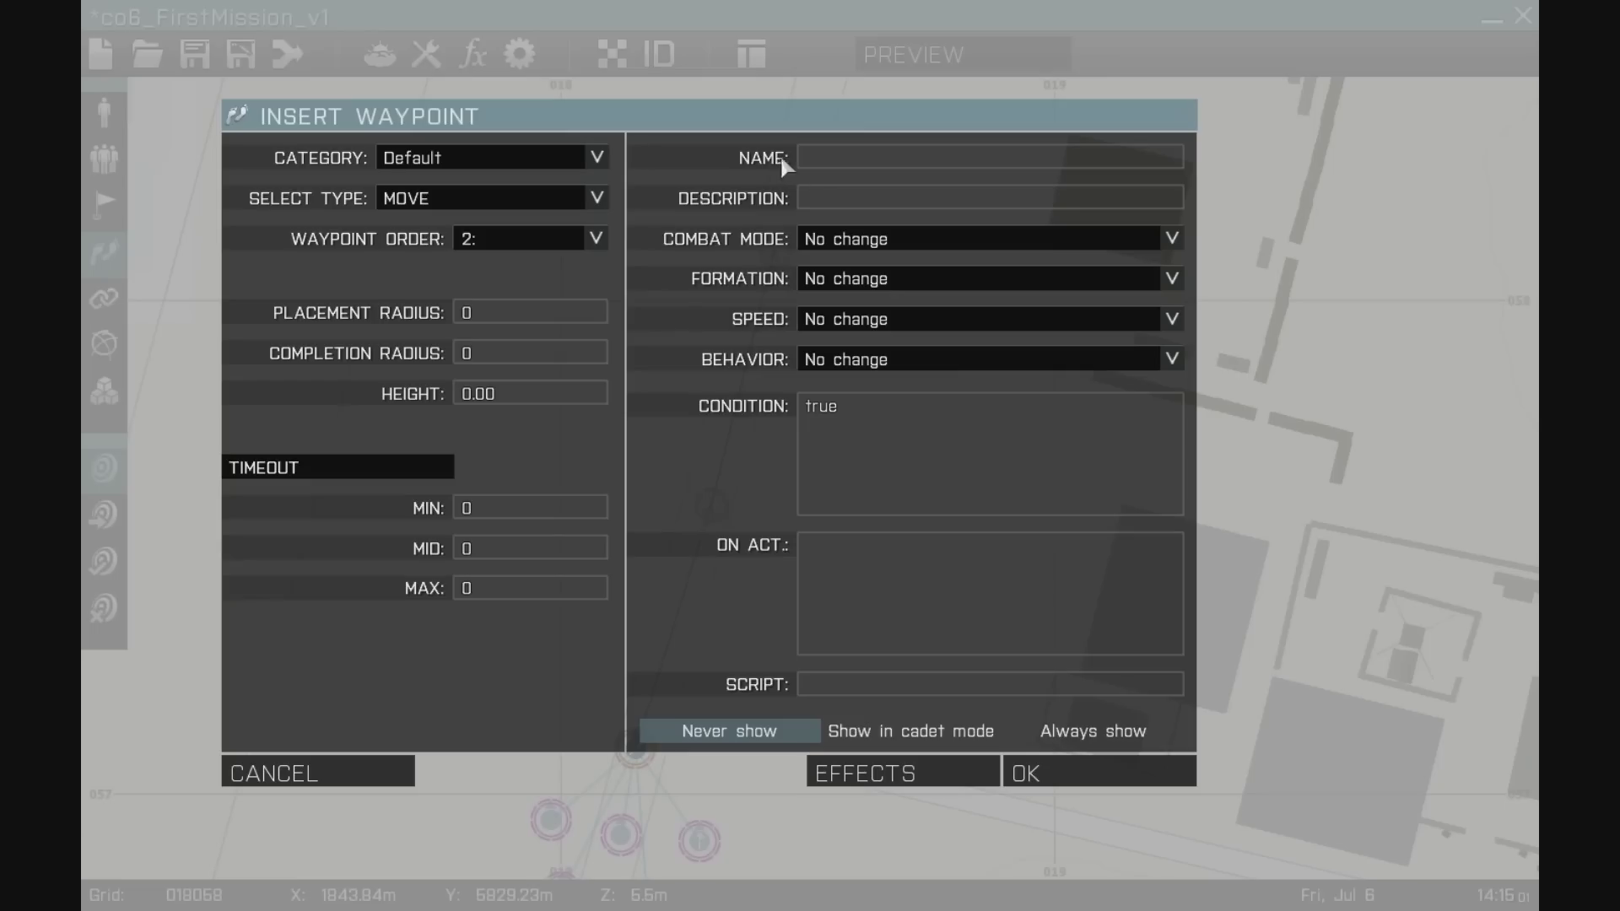
left_click(1082, 778)
left_click_drag(777, 157, 626, 218)
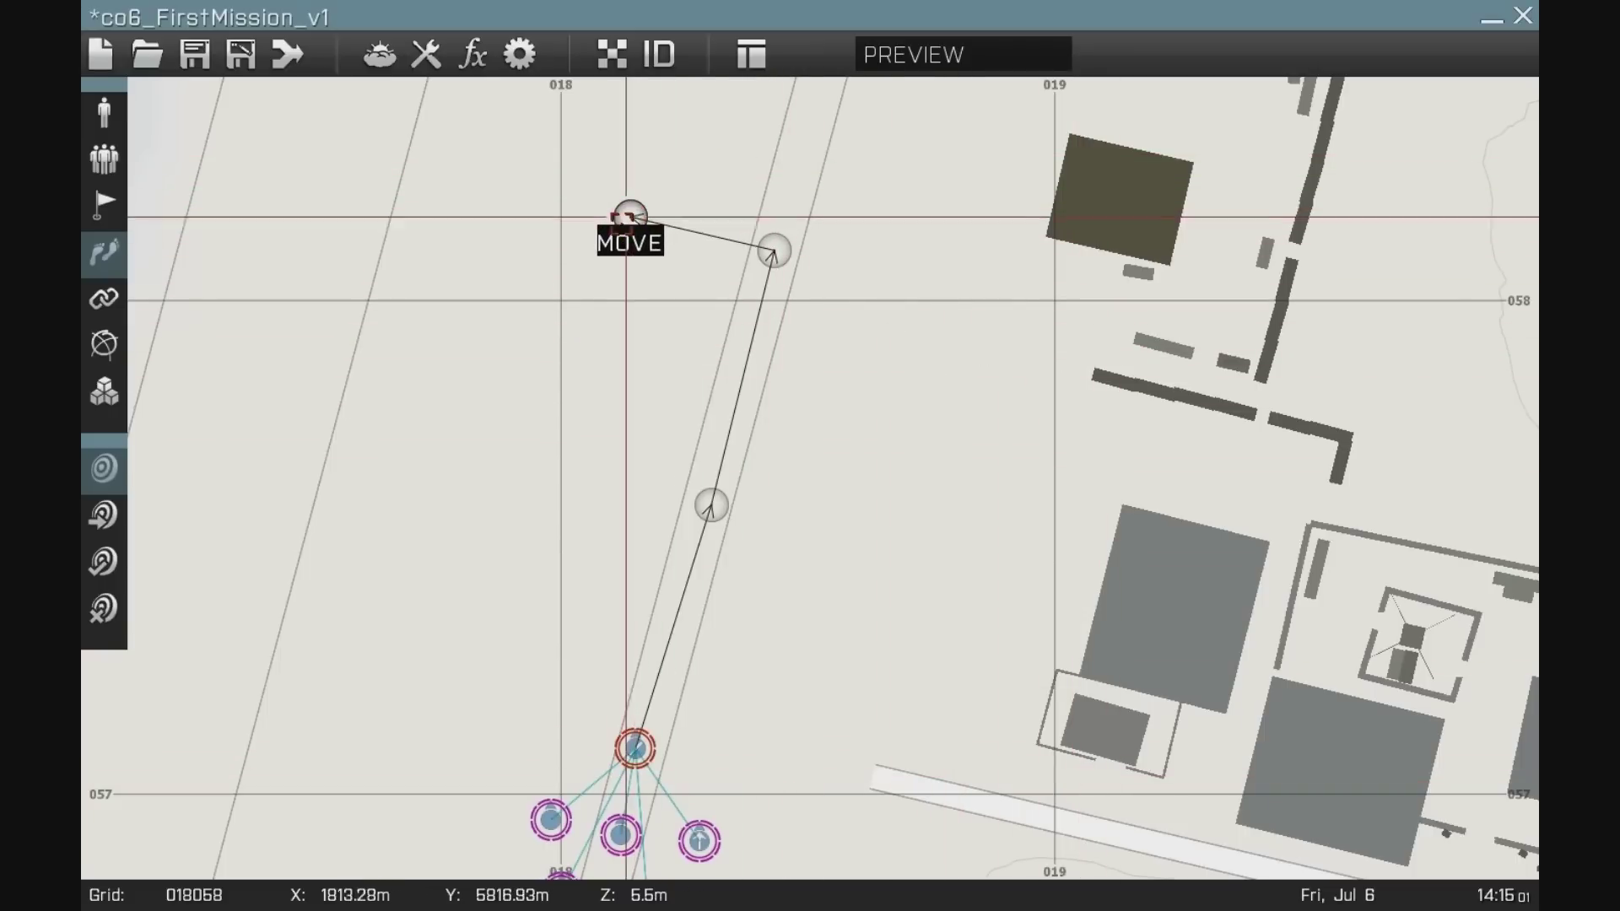
- Set the top-right waypoint's order to 3 and move it down between the others
double_click(771, 251)
left_click(522, 245)
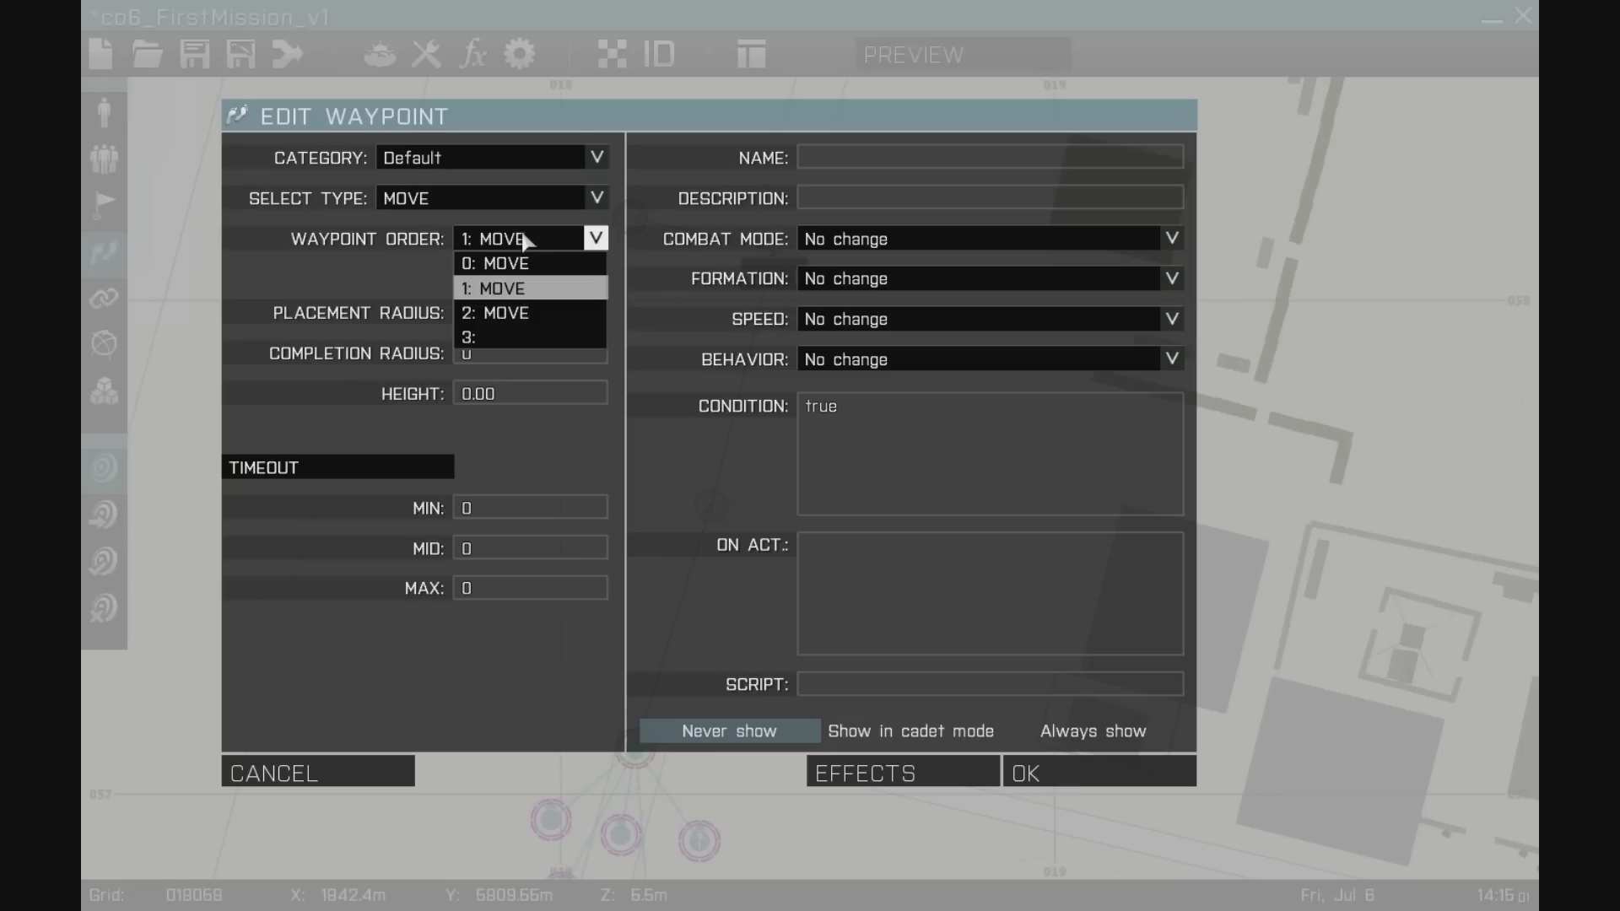
left_click(513, 332)
left_click(1031, 773)
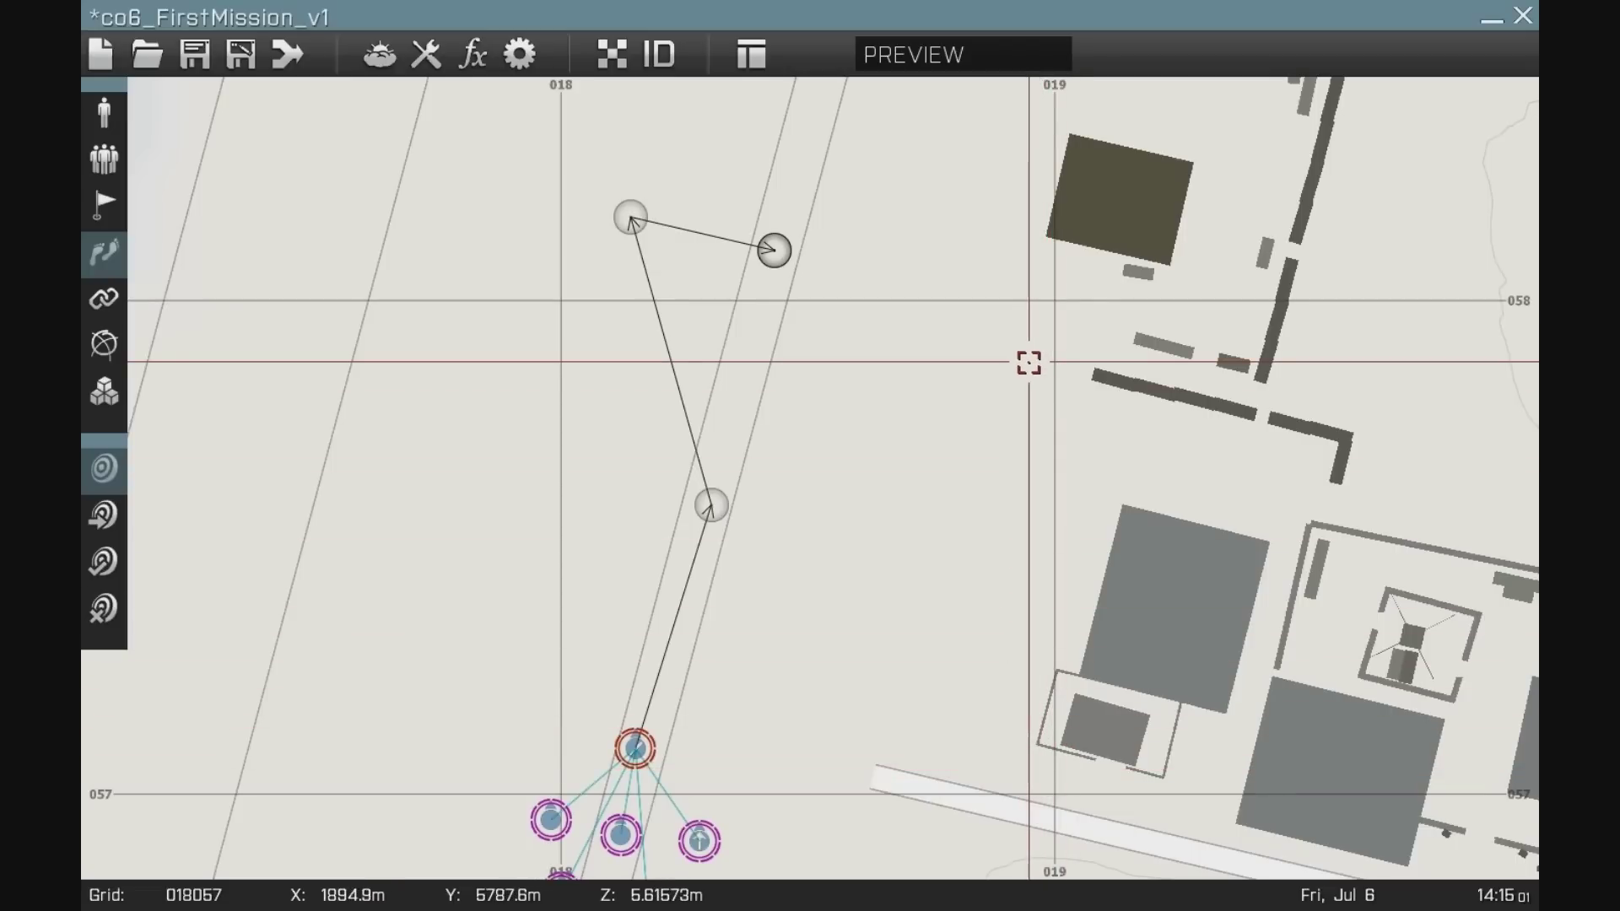
left_click_drag(633, 216, 751, 356)
- Pull the three waypoints closer together and add a CYCLE waypoint
left_click_drag(699, 506, 689, 567)
left_click_drag(751, 358, 562, 530)
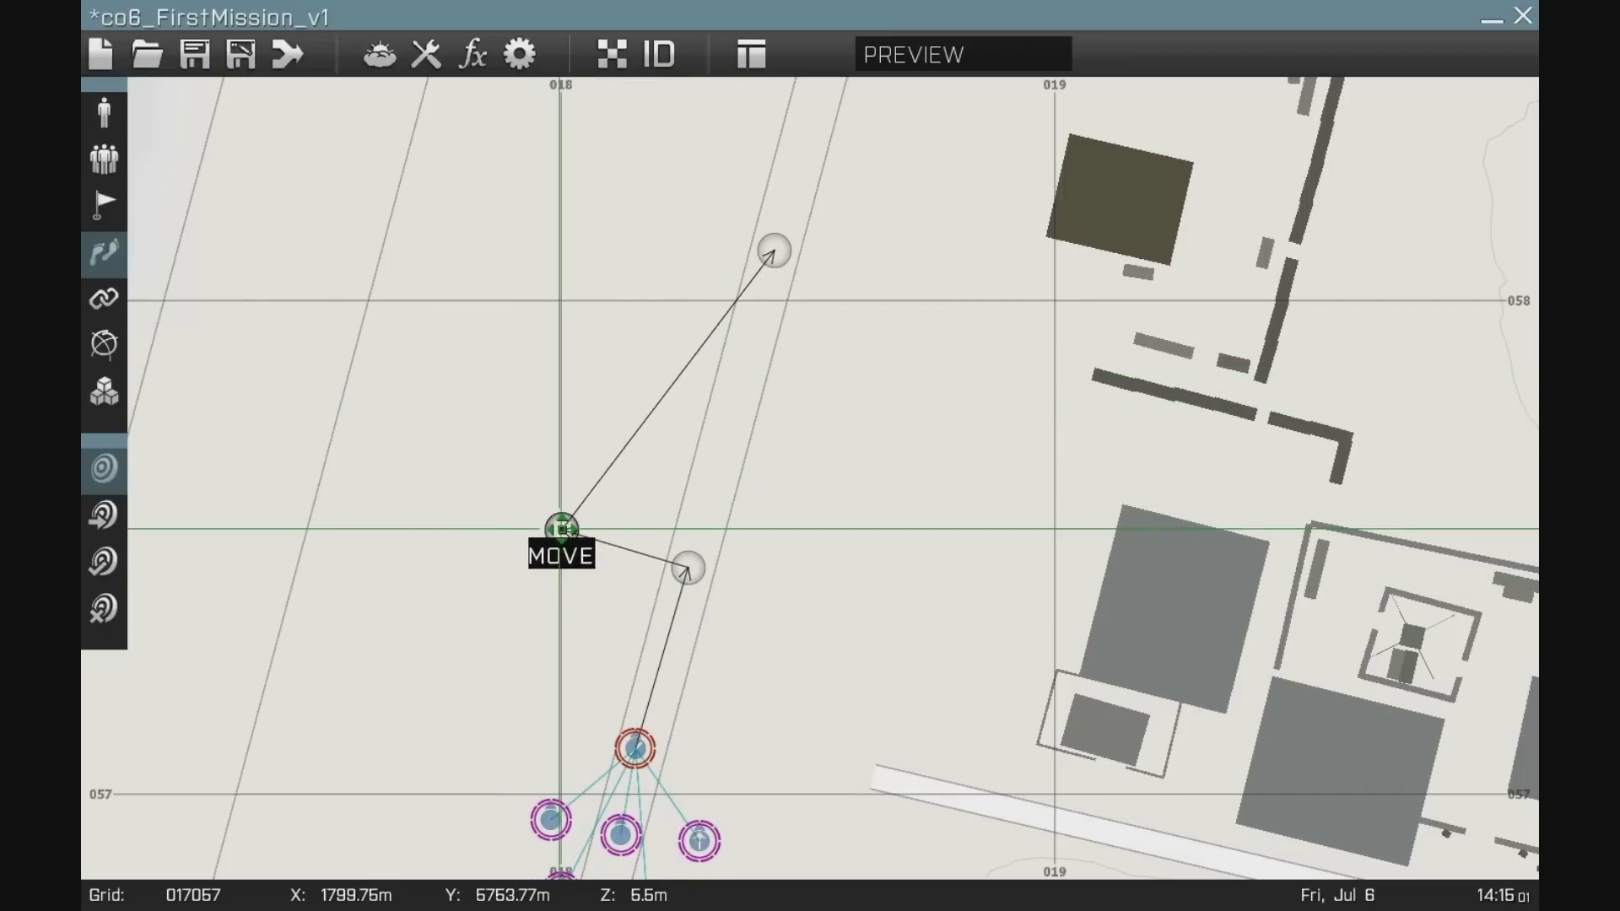
left_click_drag(773, 253, 803, 581)
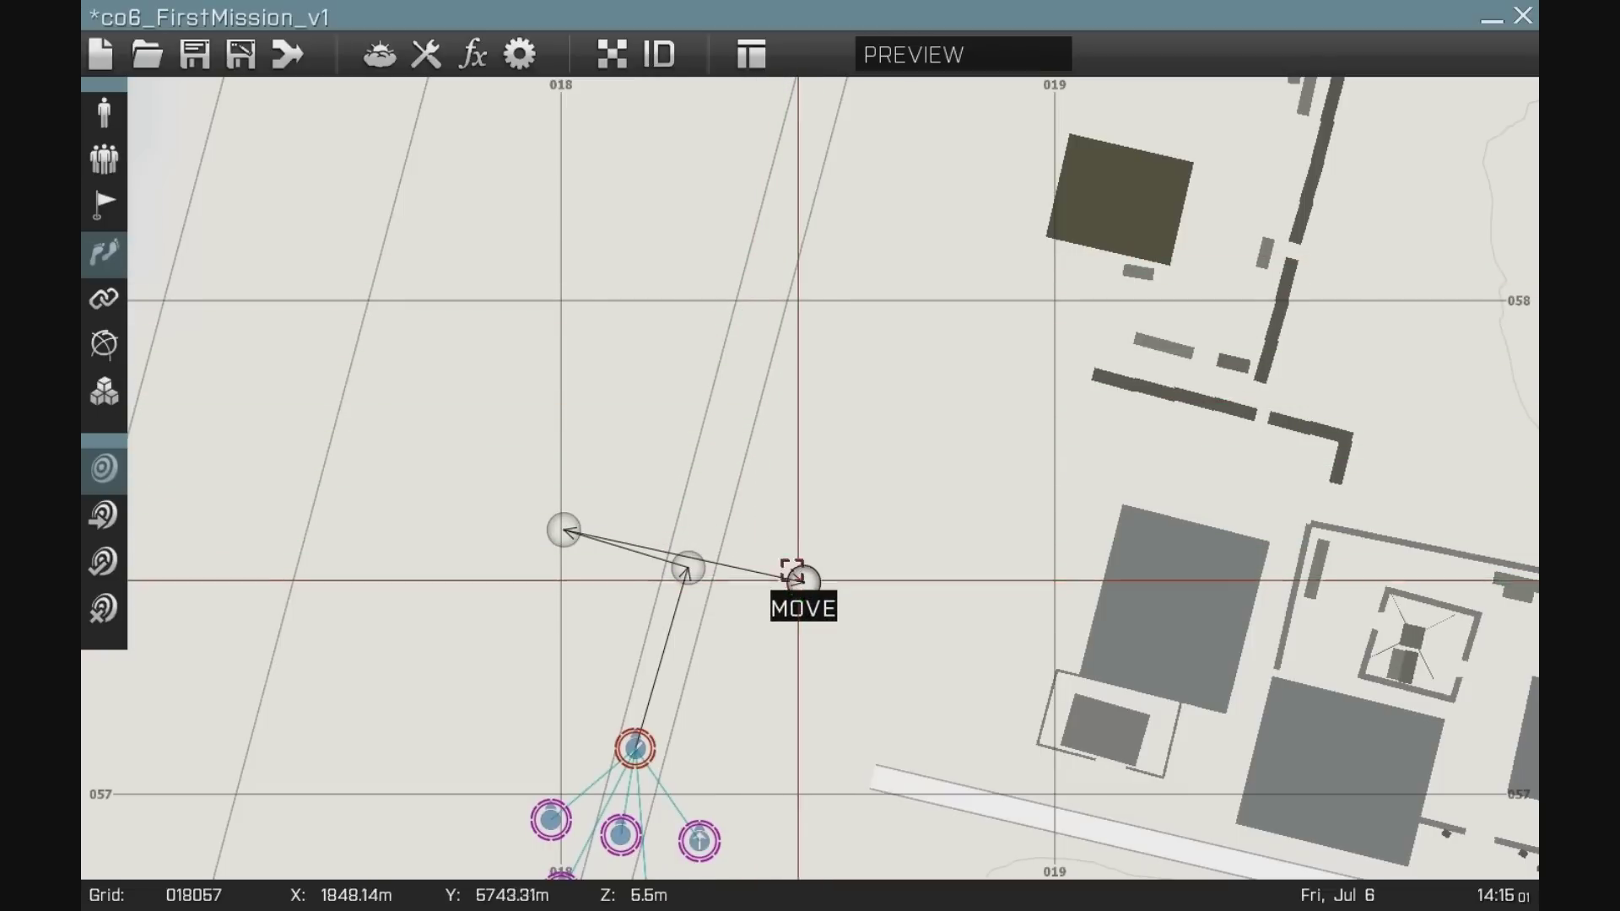
double_click(720, 475)
left_click(518, 204)
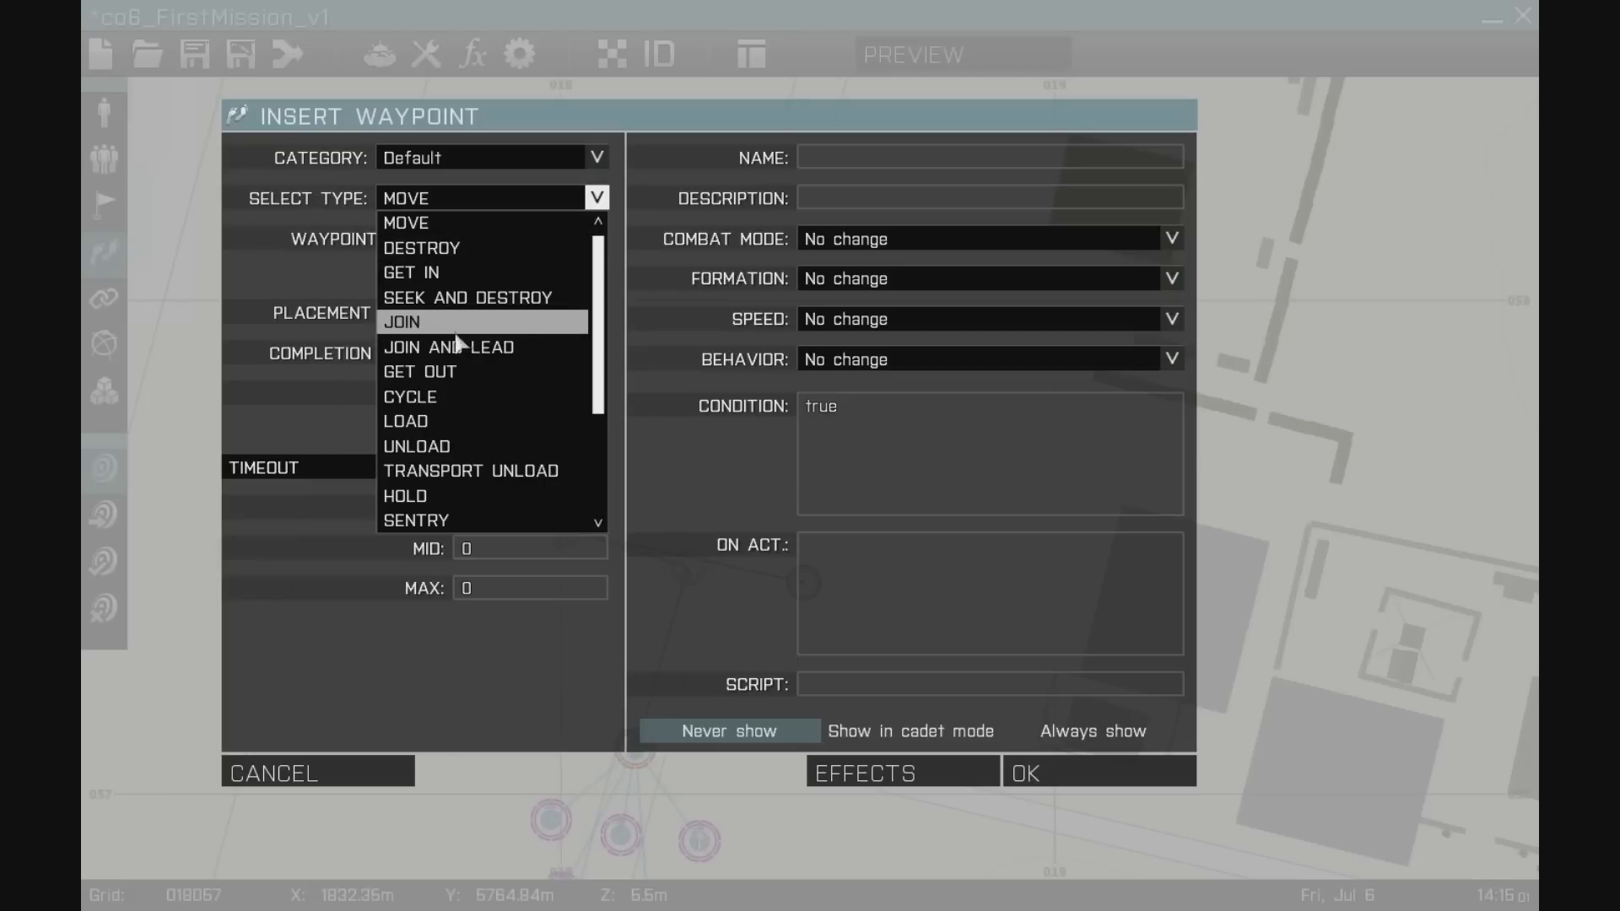
left_click(438, 398)
left_click(1038, 769)
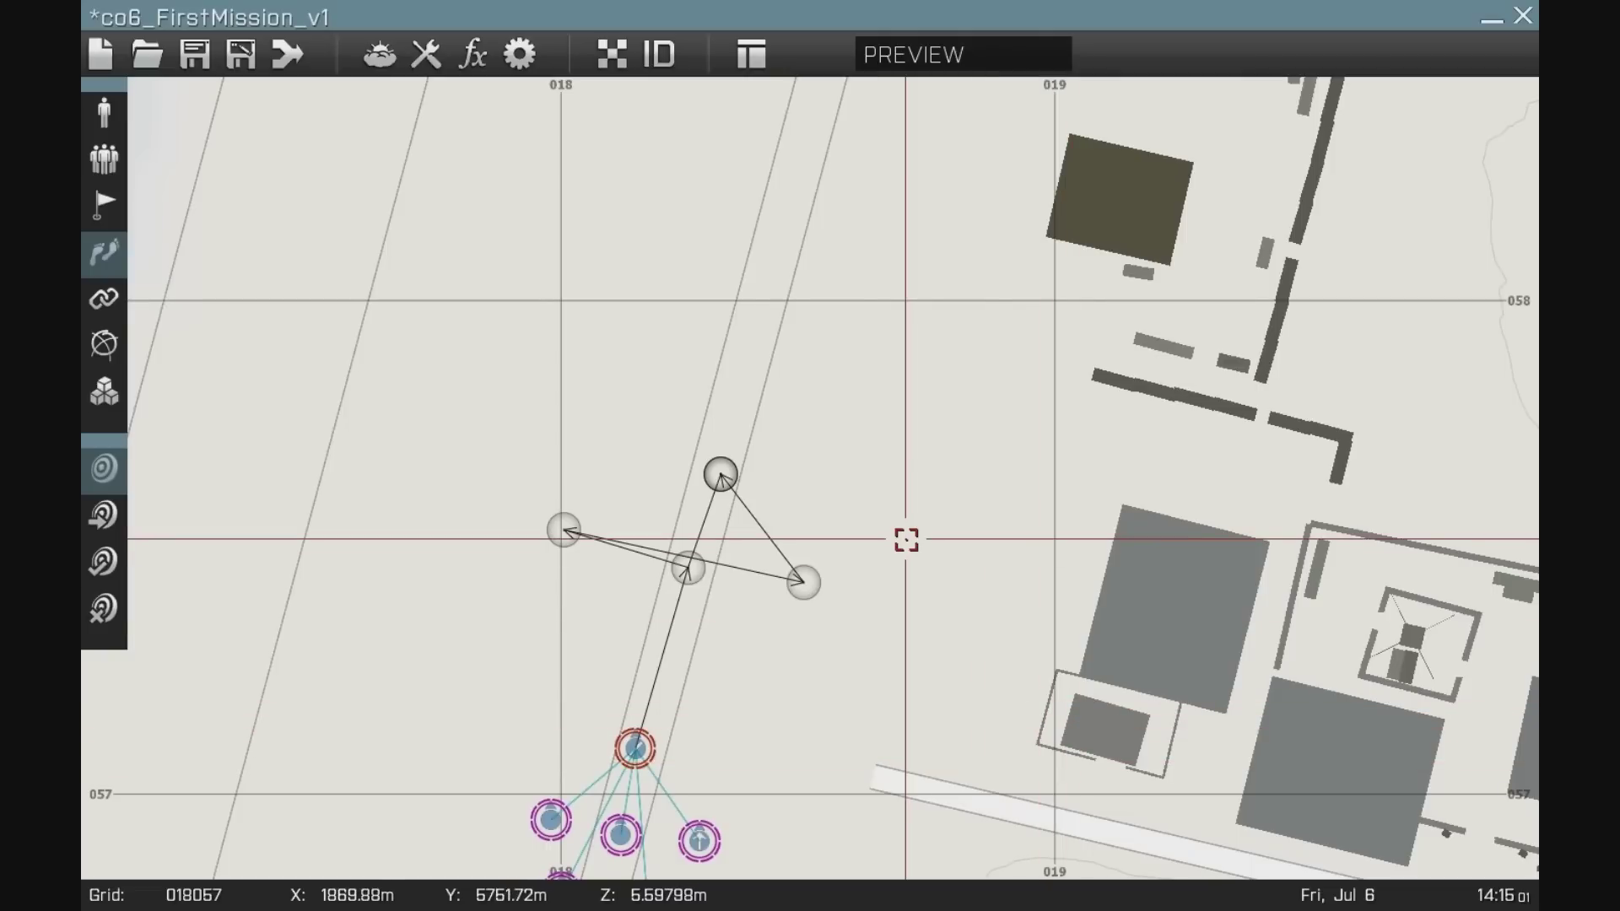
- Arrange the waypoints into a loop with the CYCLE waypoint beside the lower one, then show satellite imagery
left_click_drag(720, 475, 734, 357)
left_click_drag(563, 530, 570, 413)
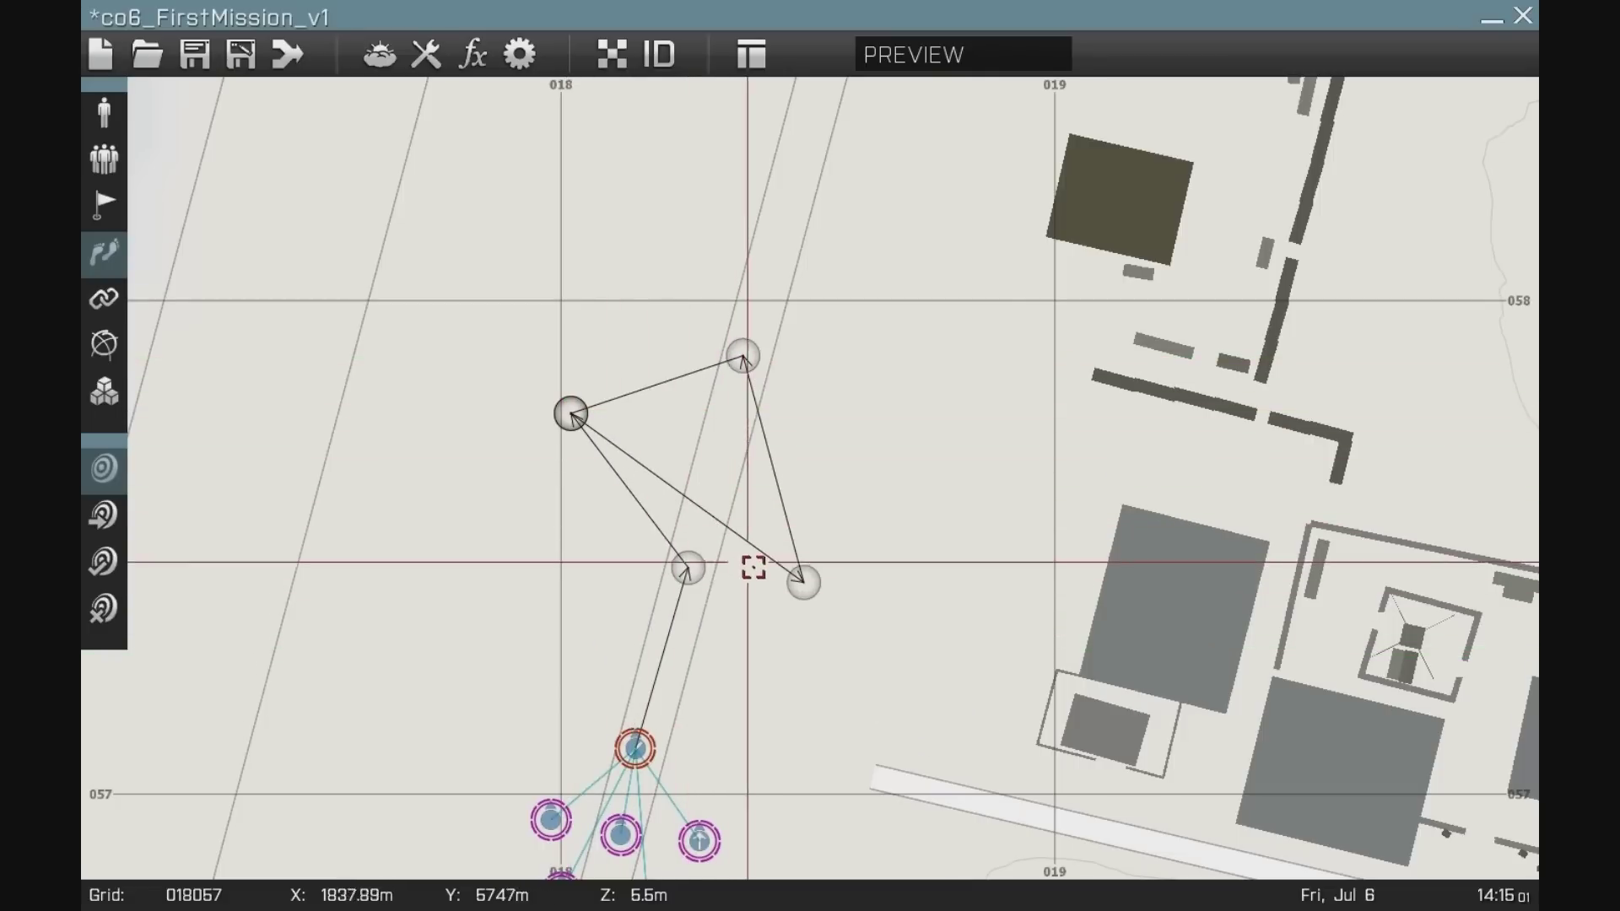
left_click_drag(803, 580, 803, 493)
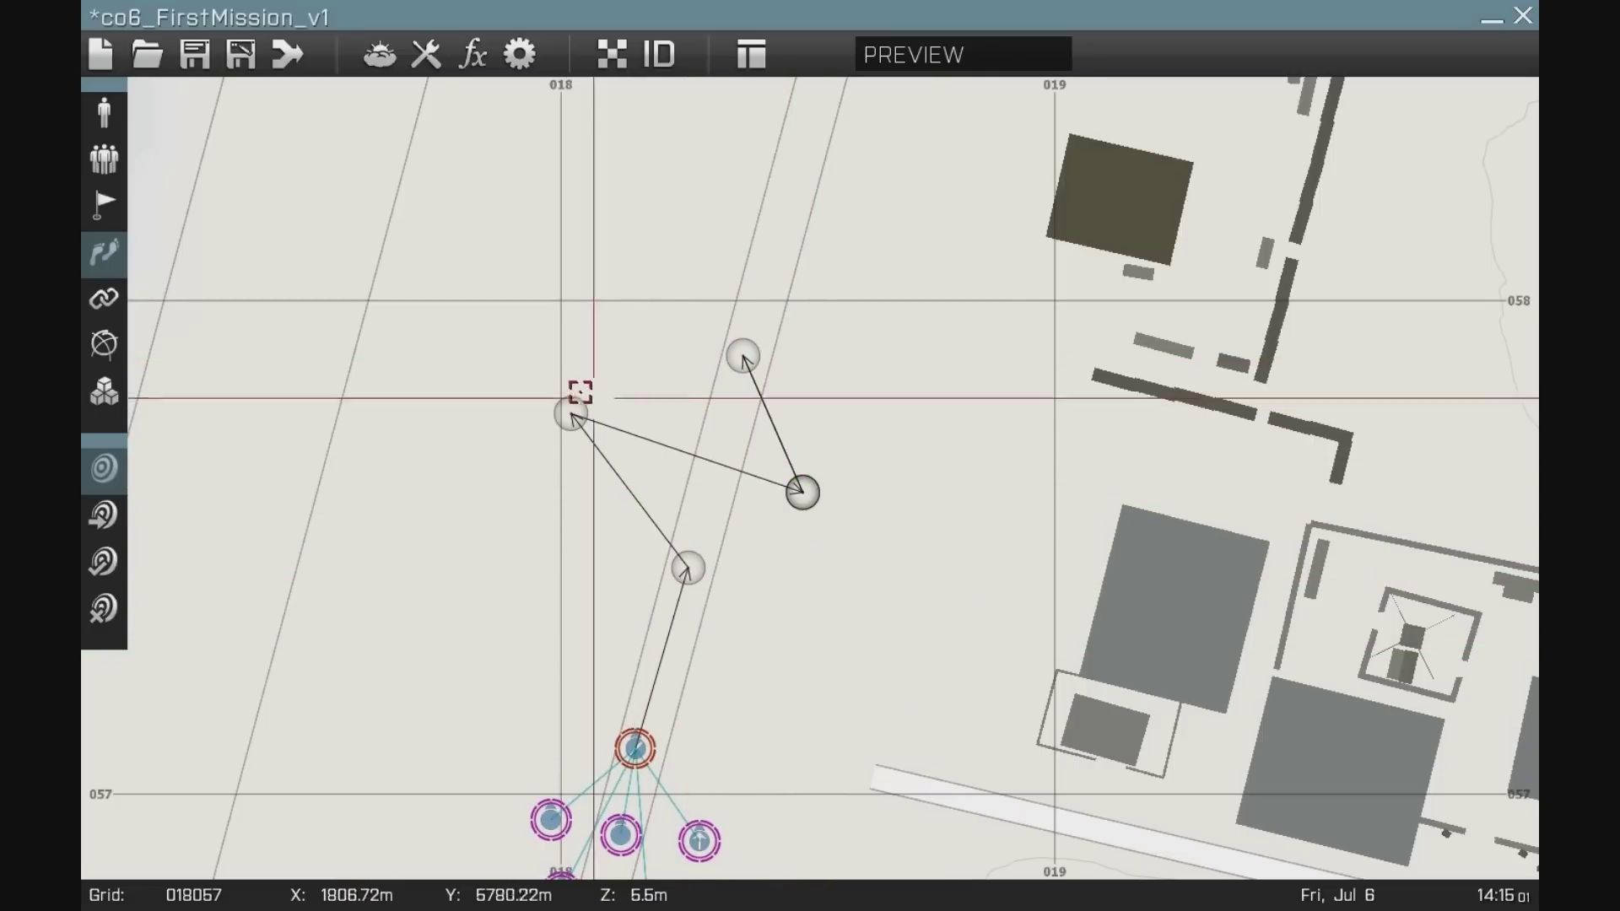
left_click_drag(570, 413, 641, 458)
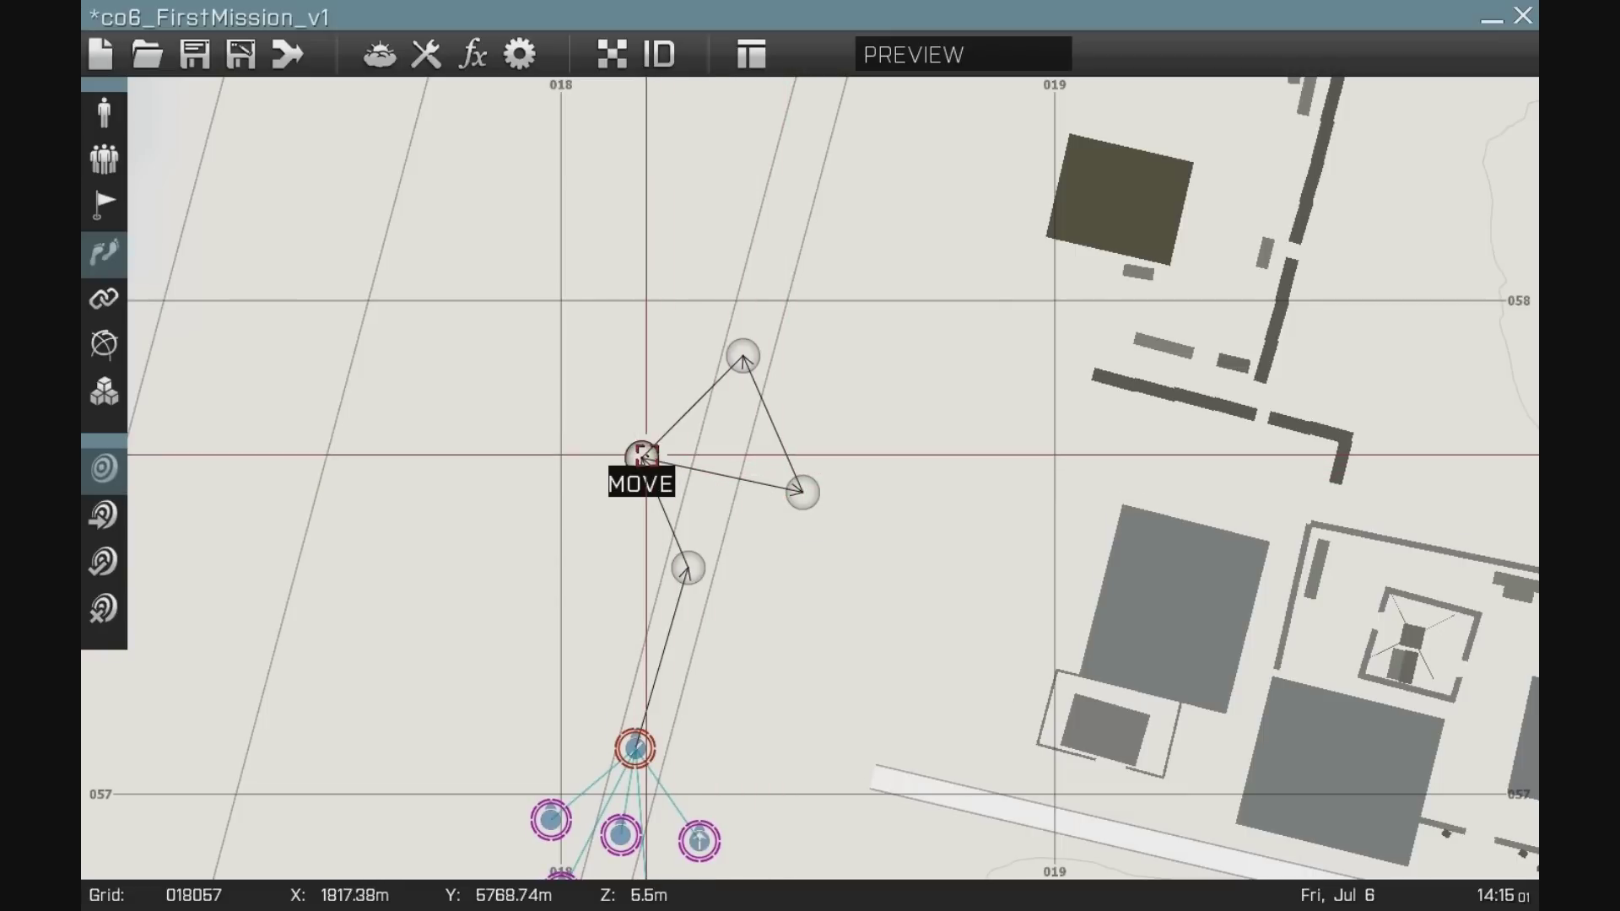
left_click_drag(743, 356, 726, 592)
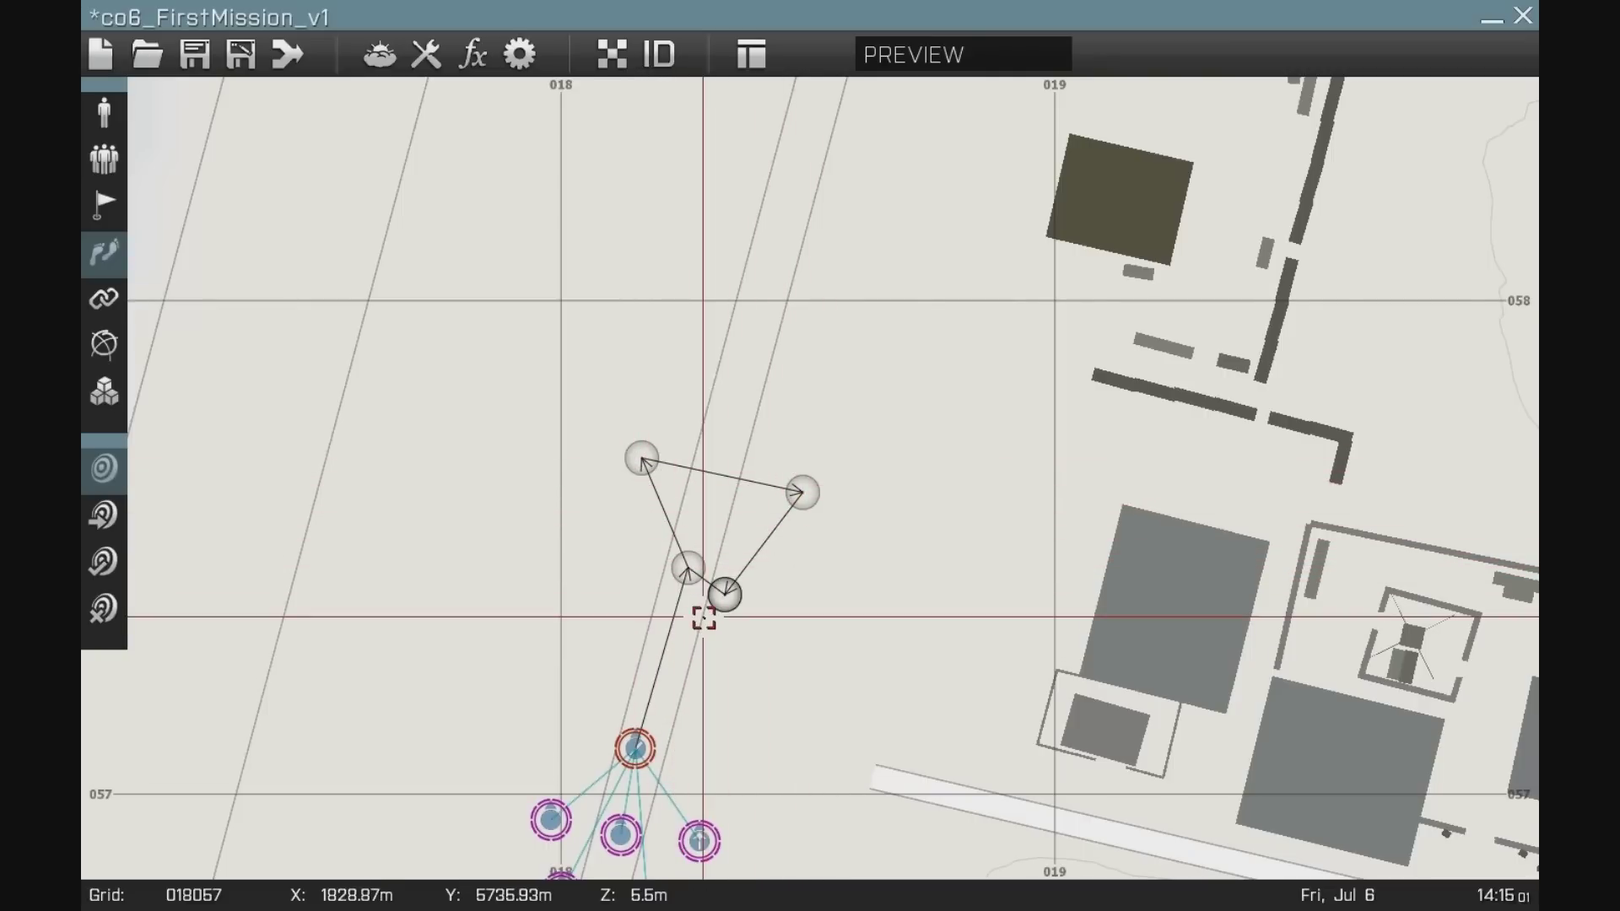
left_click_drag(724, 595, 672, 727)
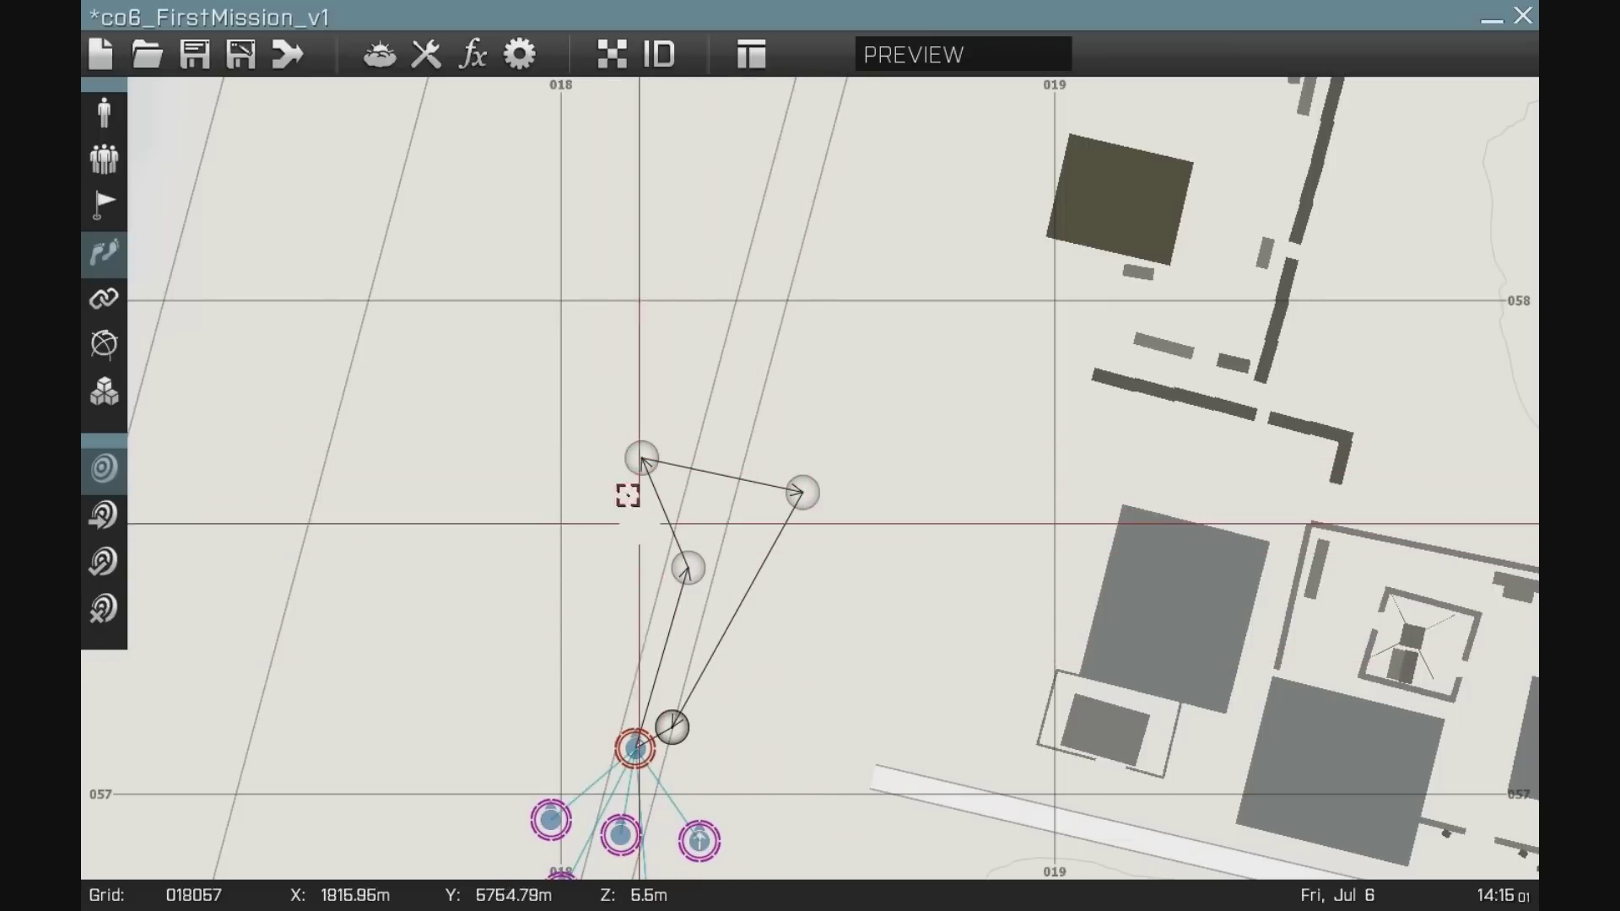
left_click_drag(673, 729, 685, 428)
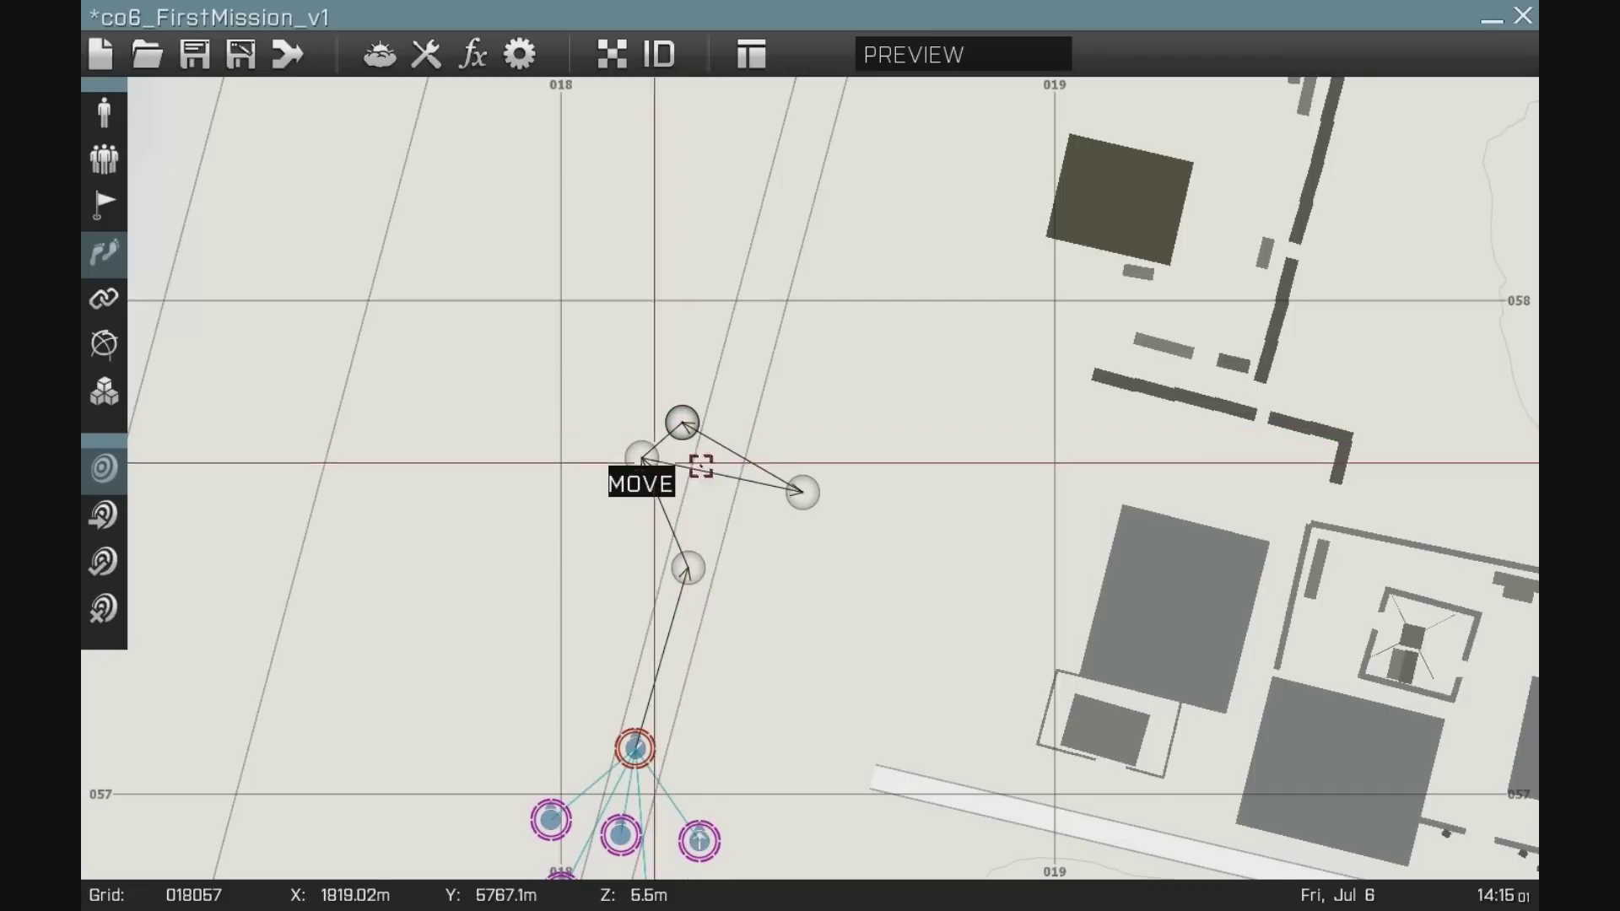
left_click_drag(687, 567, 685, 600)
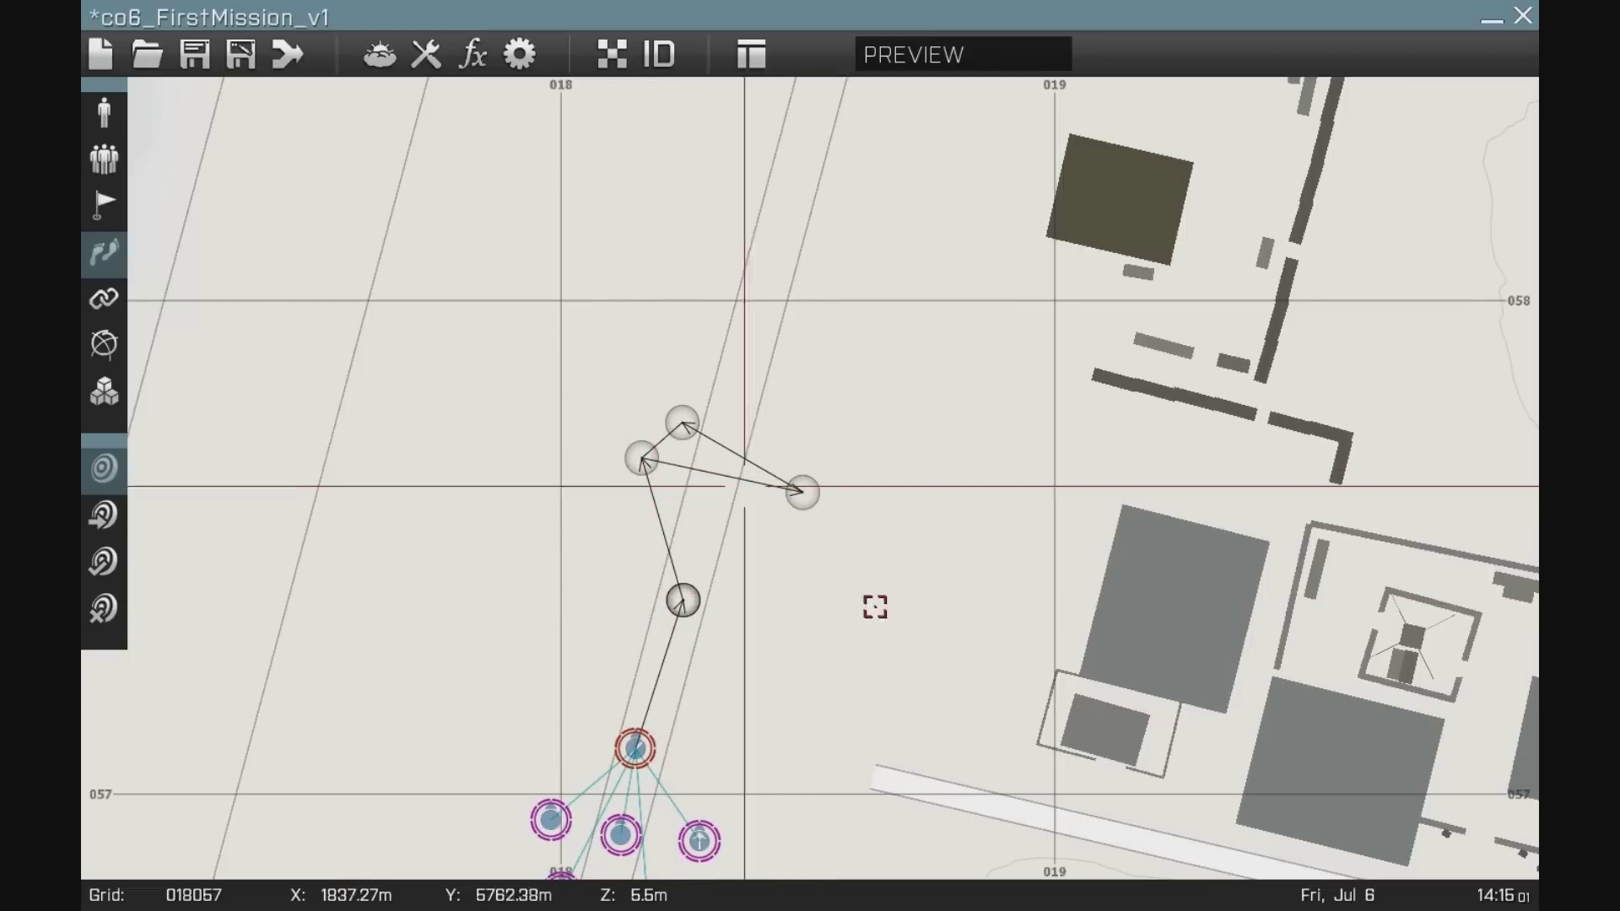
left_click(751, 54)
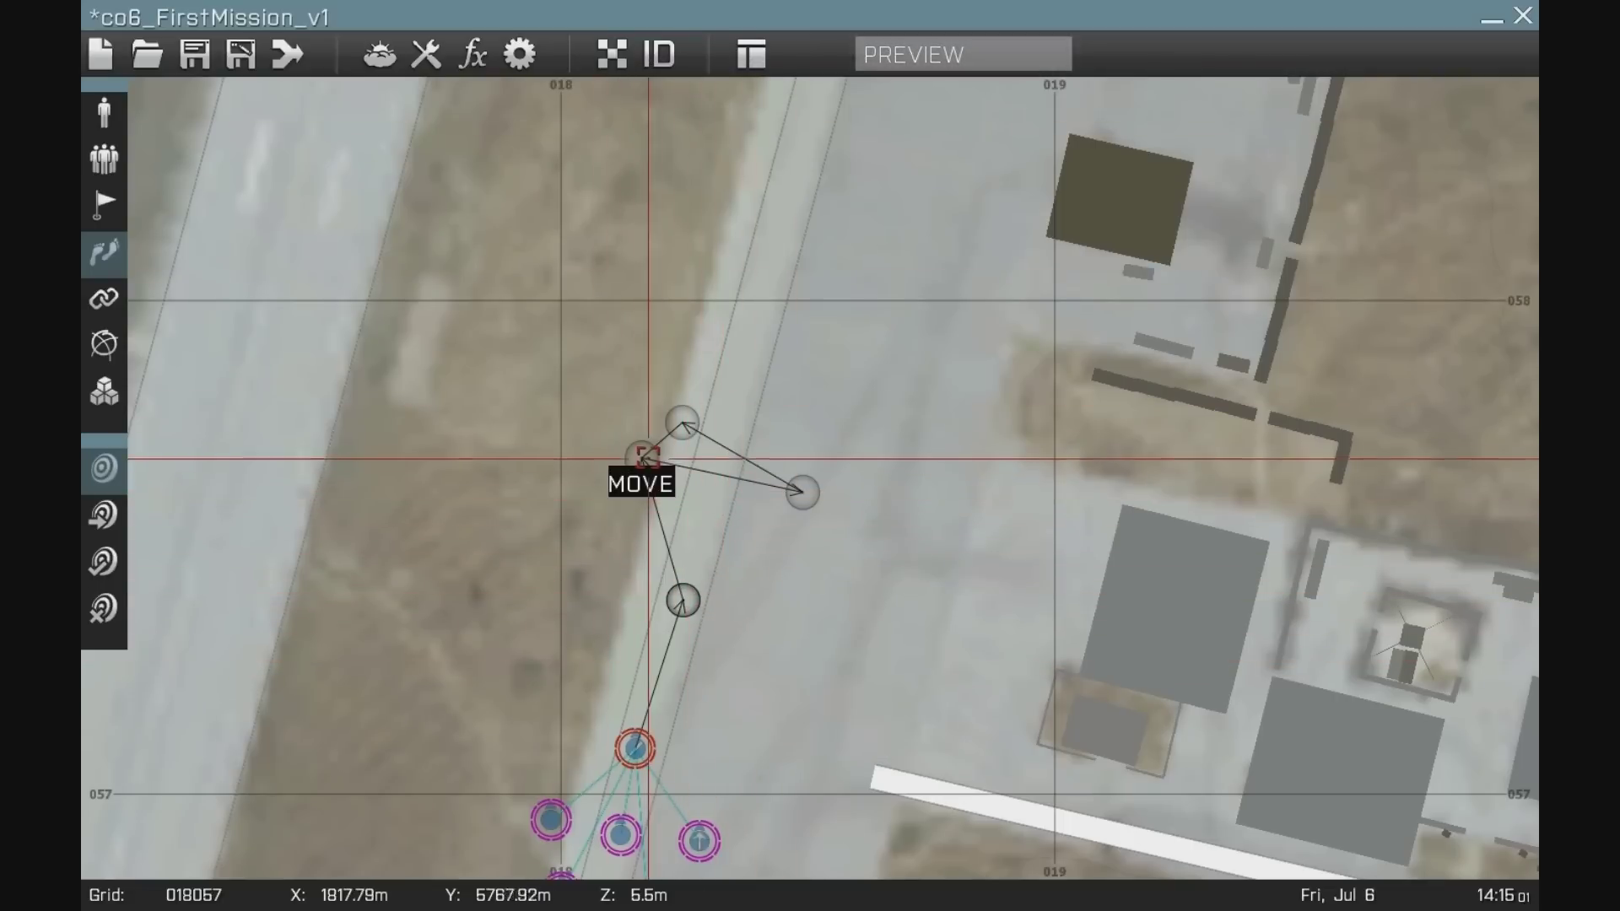
- Nudge the right loop waypoint left, hide the satellite imagery, and put the first waypoint on the Airport Control Tower
left_click_drag(803, 492, 767, 492)
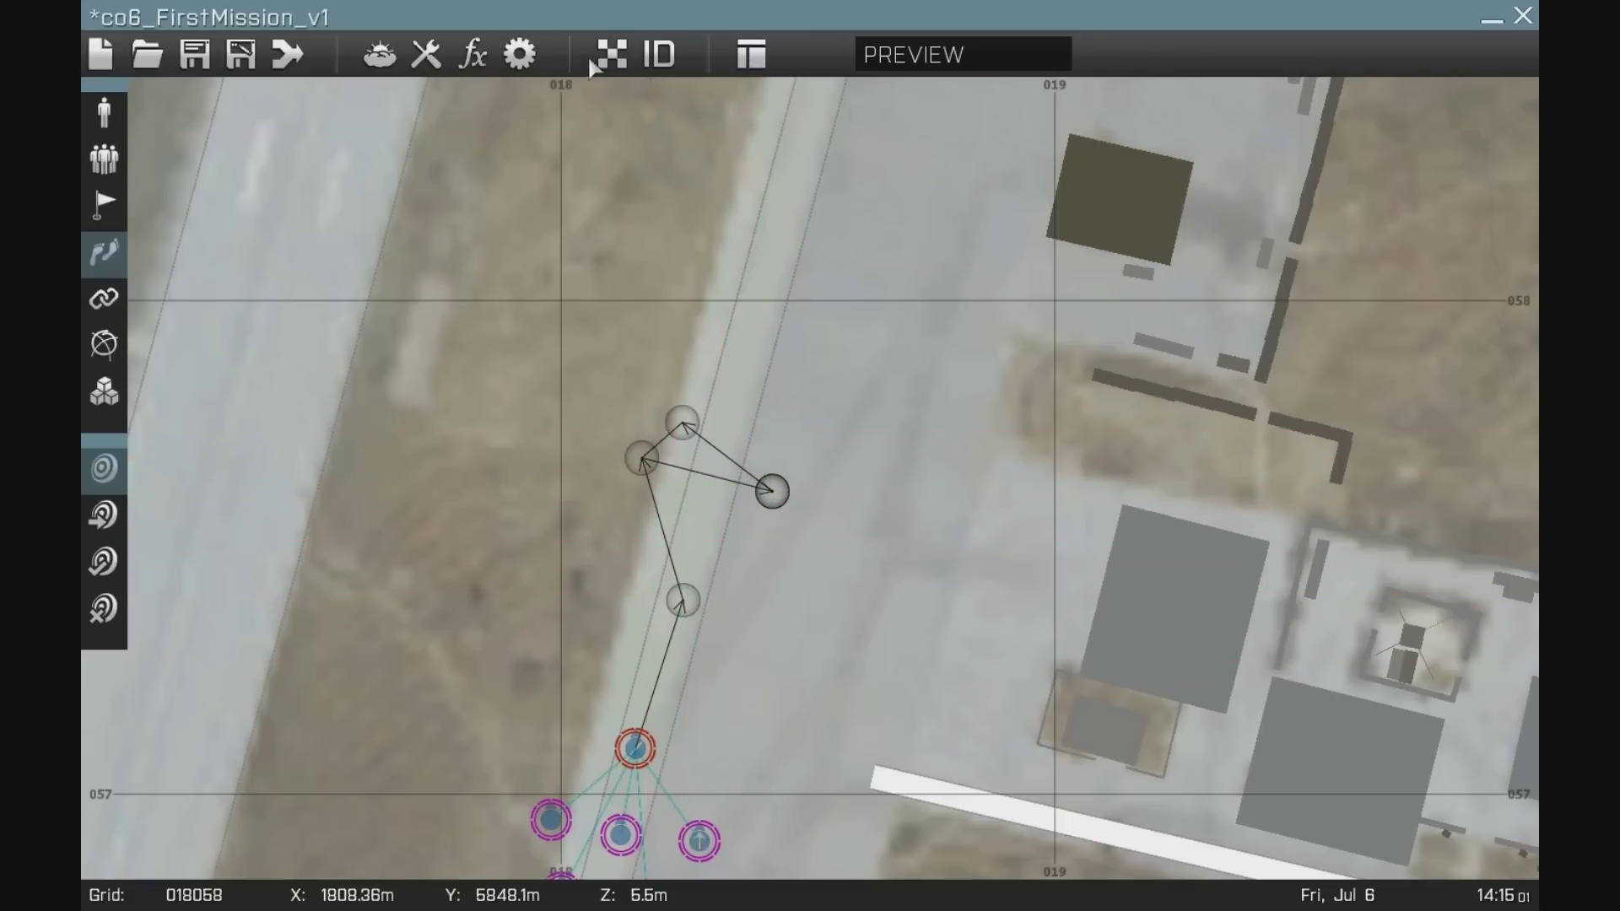
left_click(613, 58)
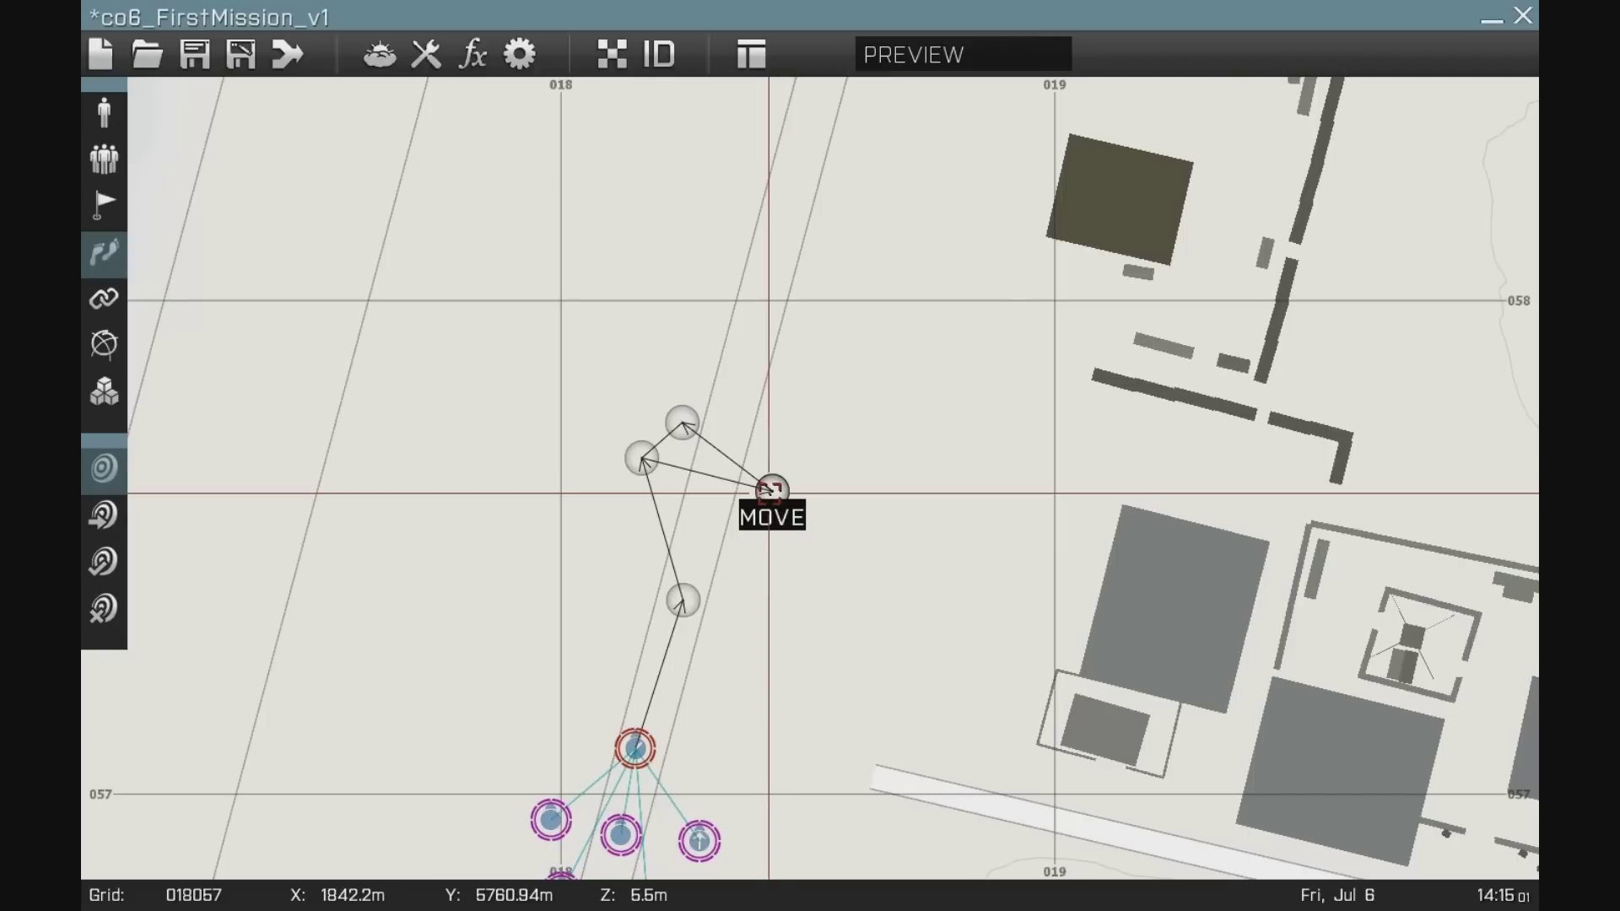
mouse_move(684, 601)
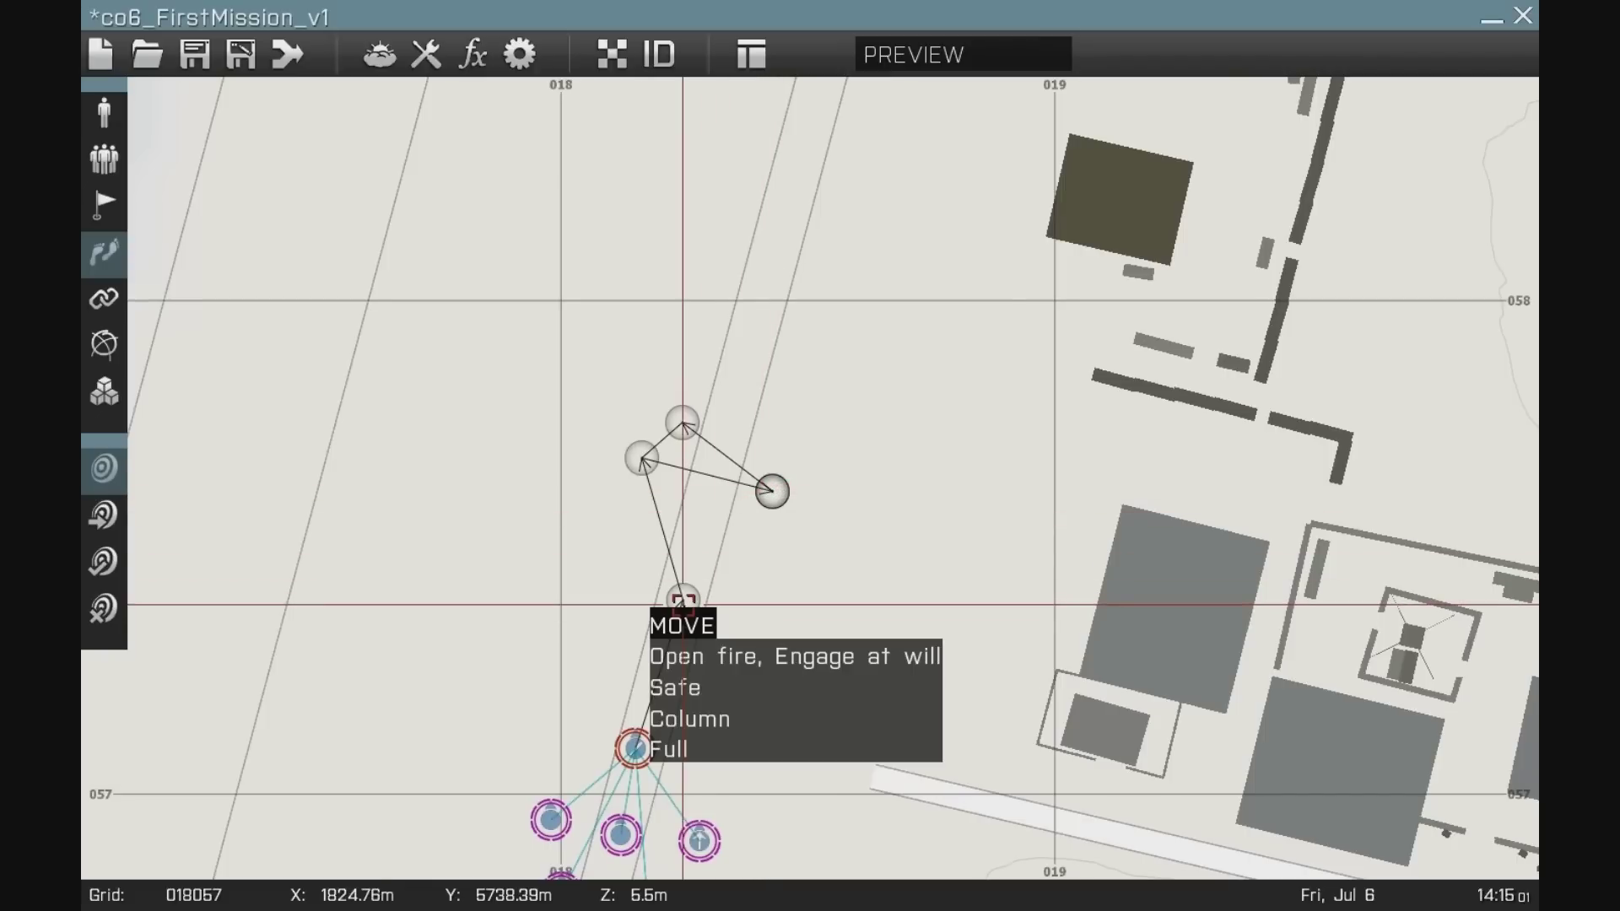
mouse_move(683, 601)
left_mouse_down()
mouse_move(1027, 727)
mouse_move(1110, 749)
mouse_move(1114, 734)
left_mouse_up()
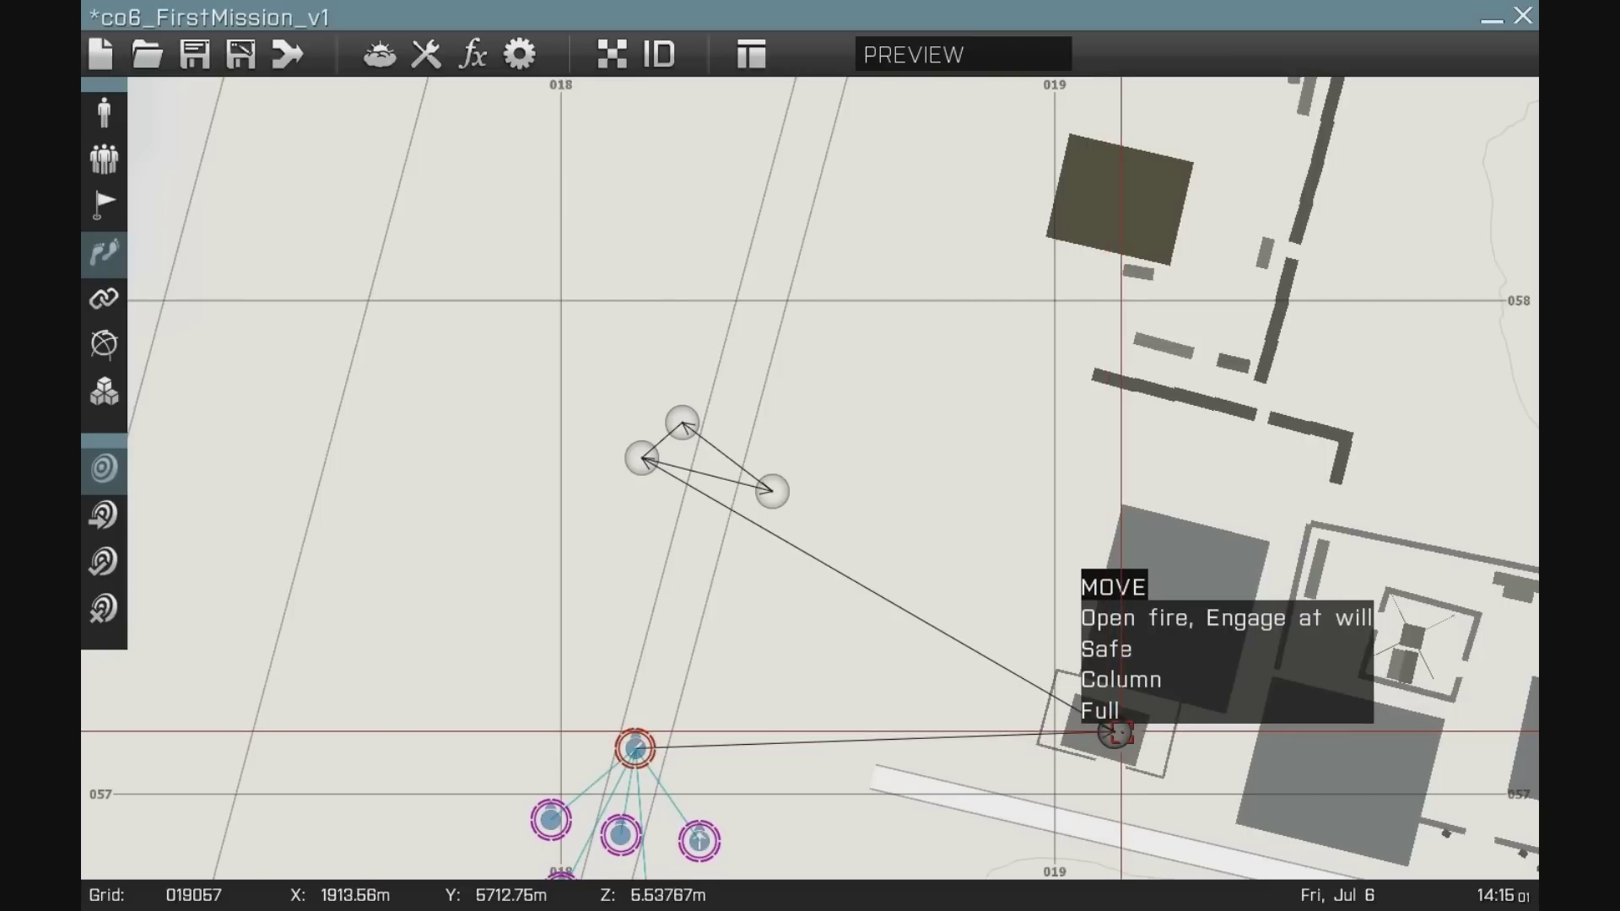
scroll(1116, 733, "up", 3)
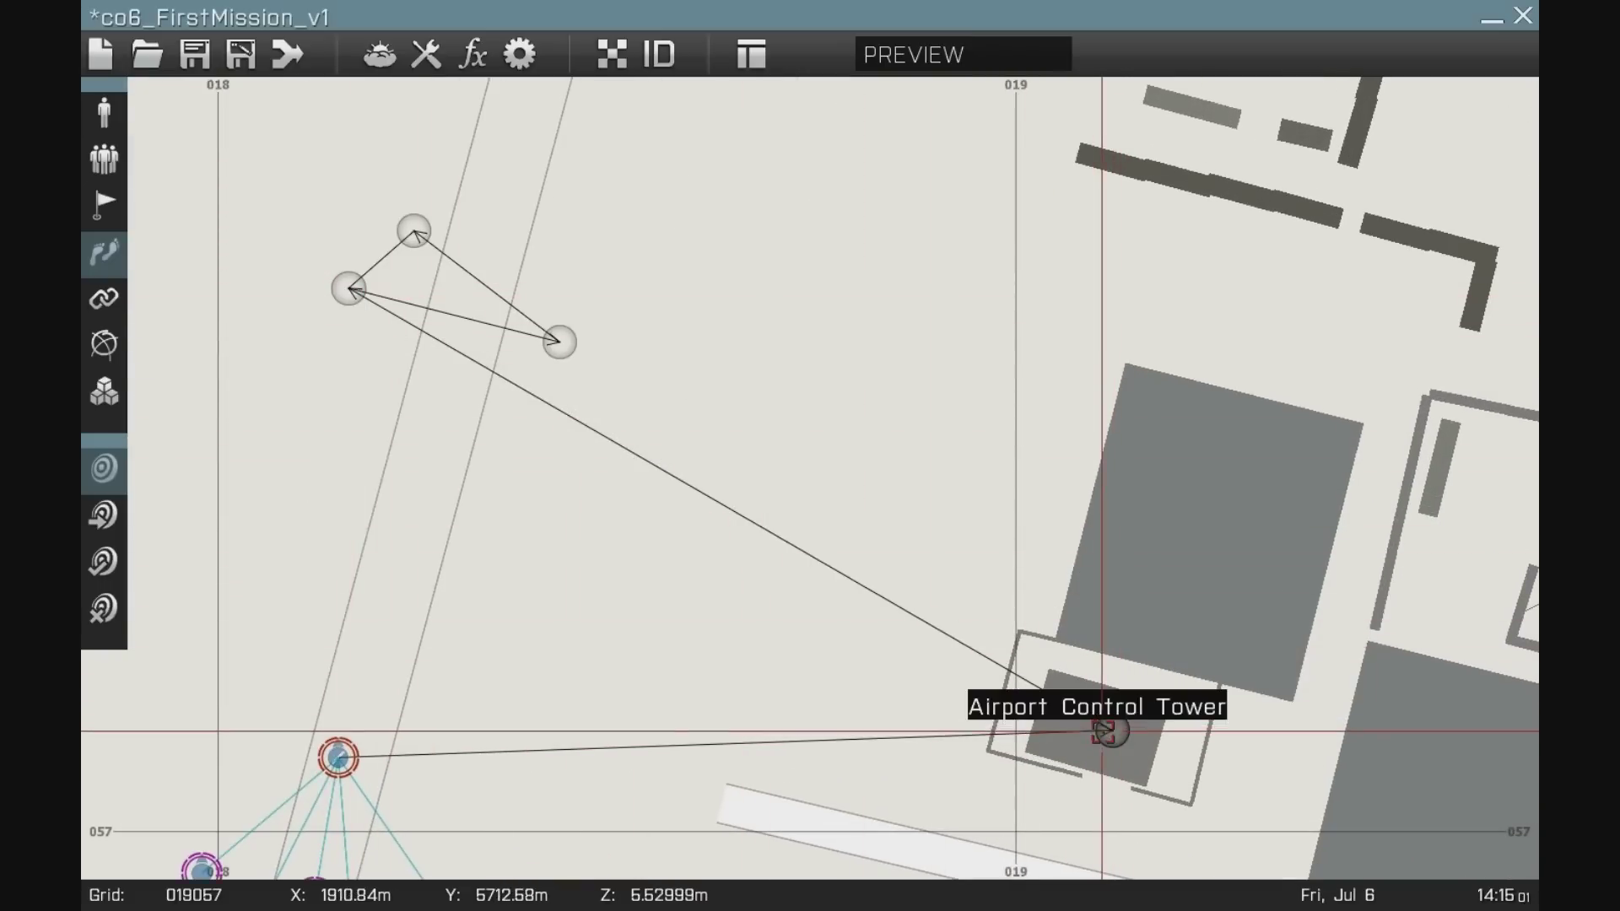
- Confirm the control tower waypoint's settings, keeping its 10 m completion radius
double_click(1105, 731)
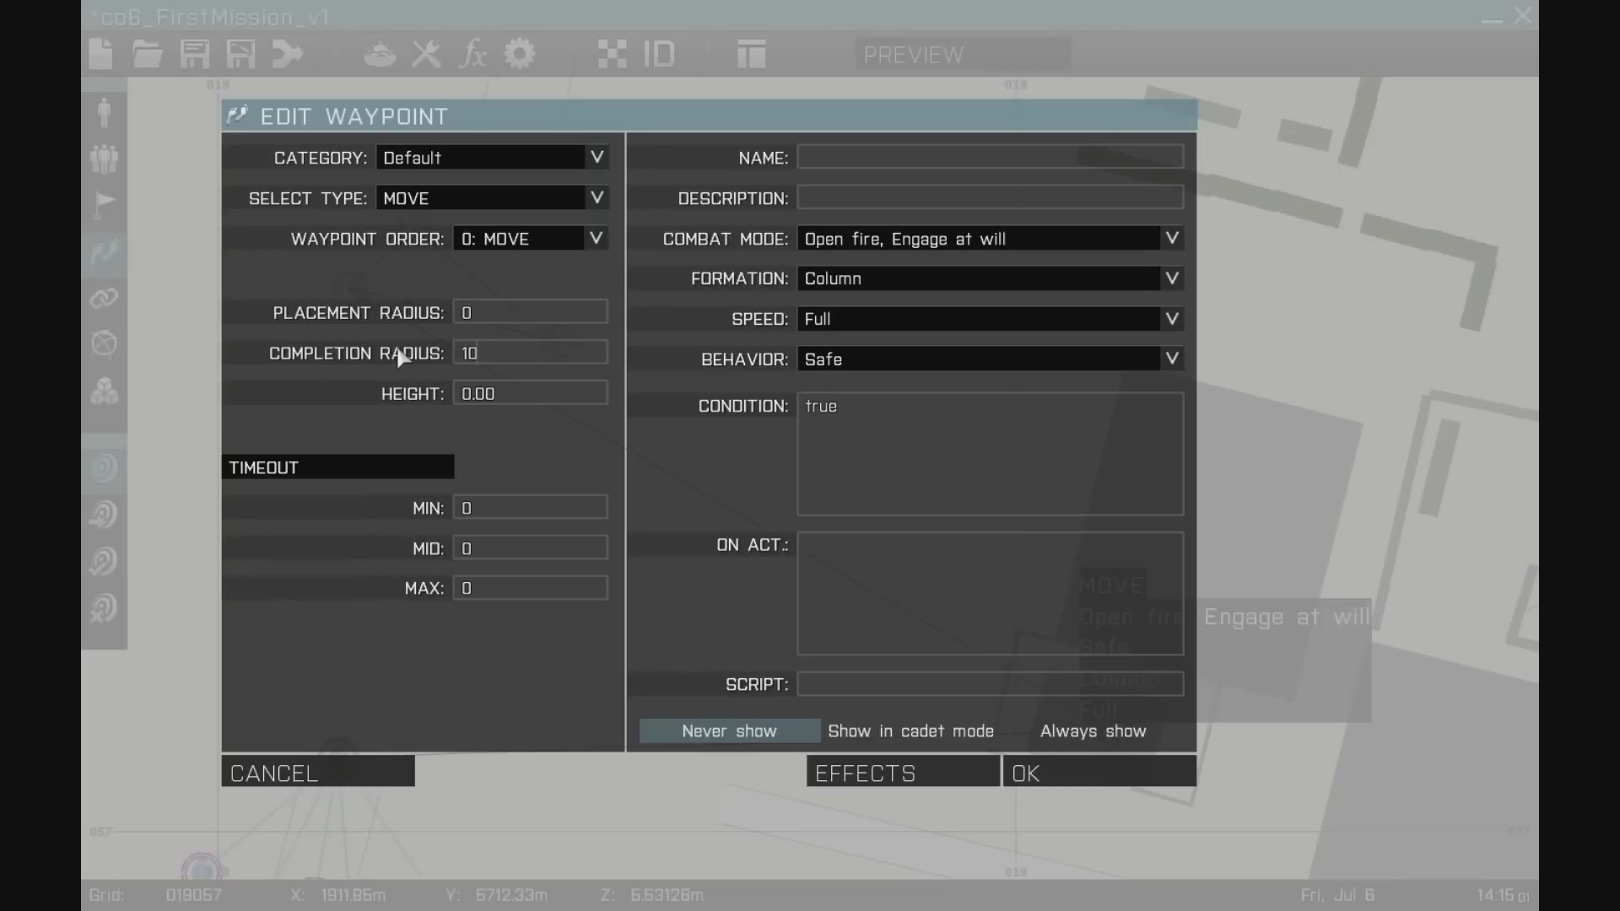
left_click(1028, 771)
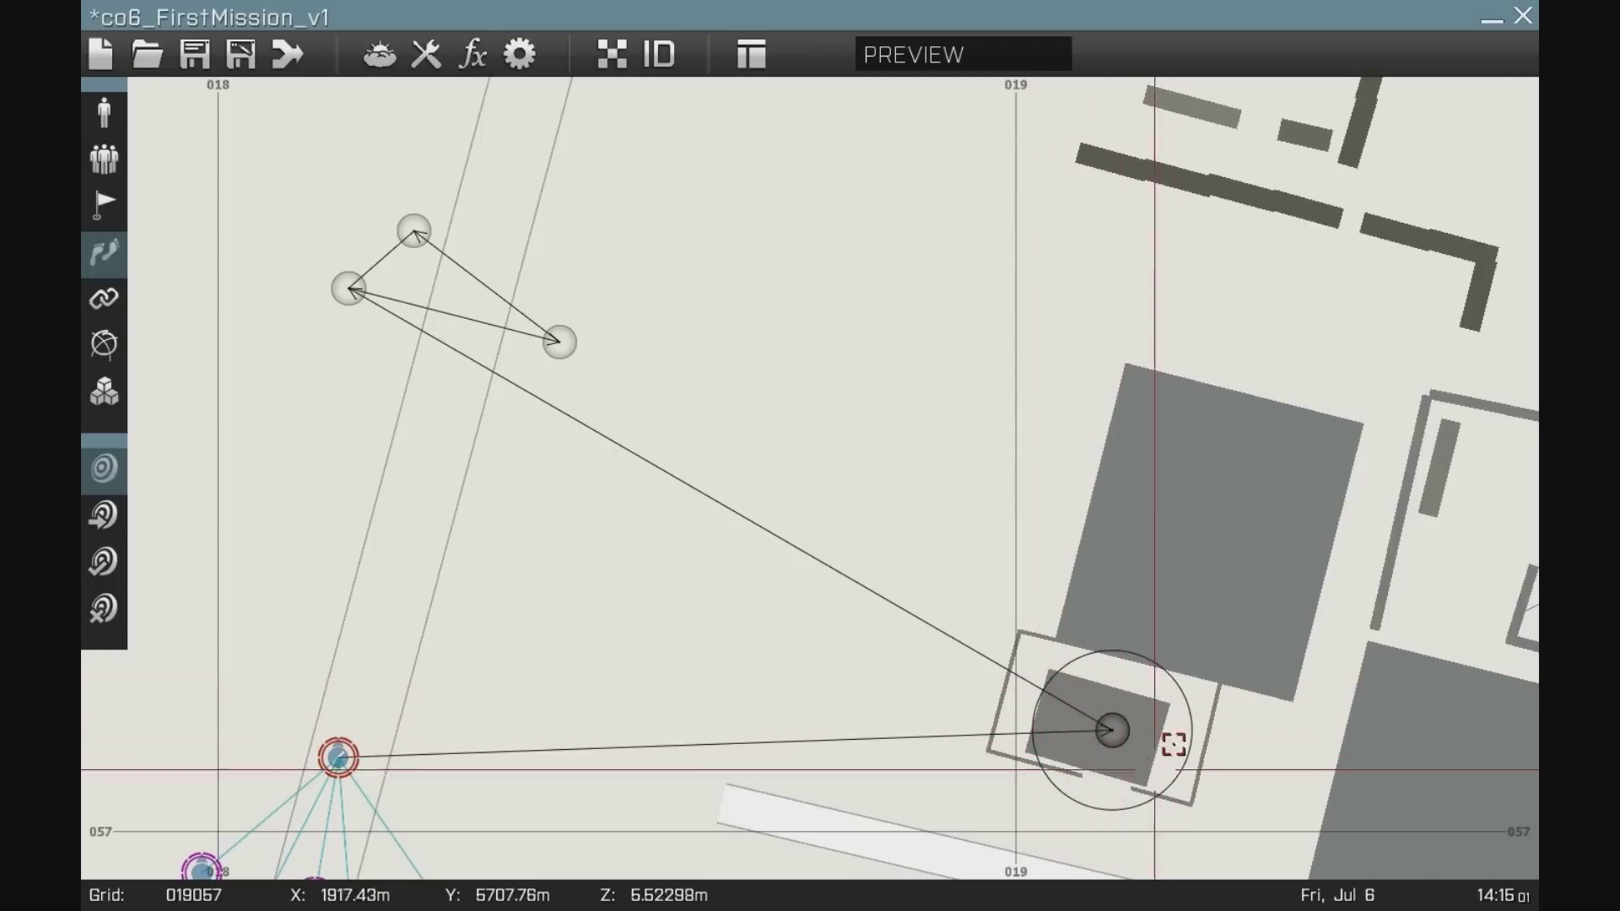
mouse_move(1112, 730)
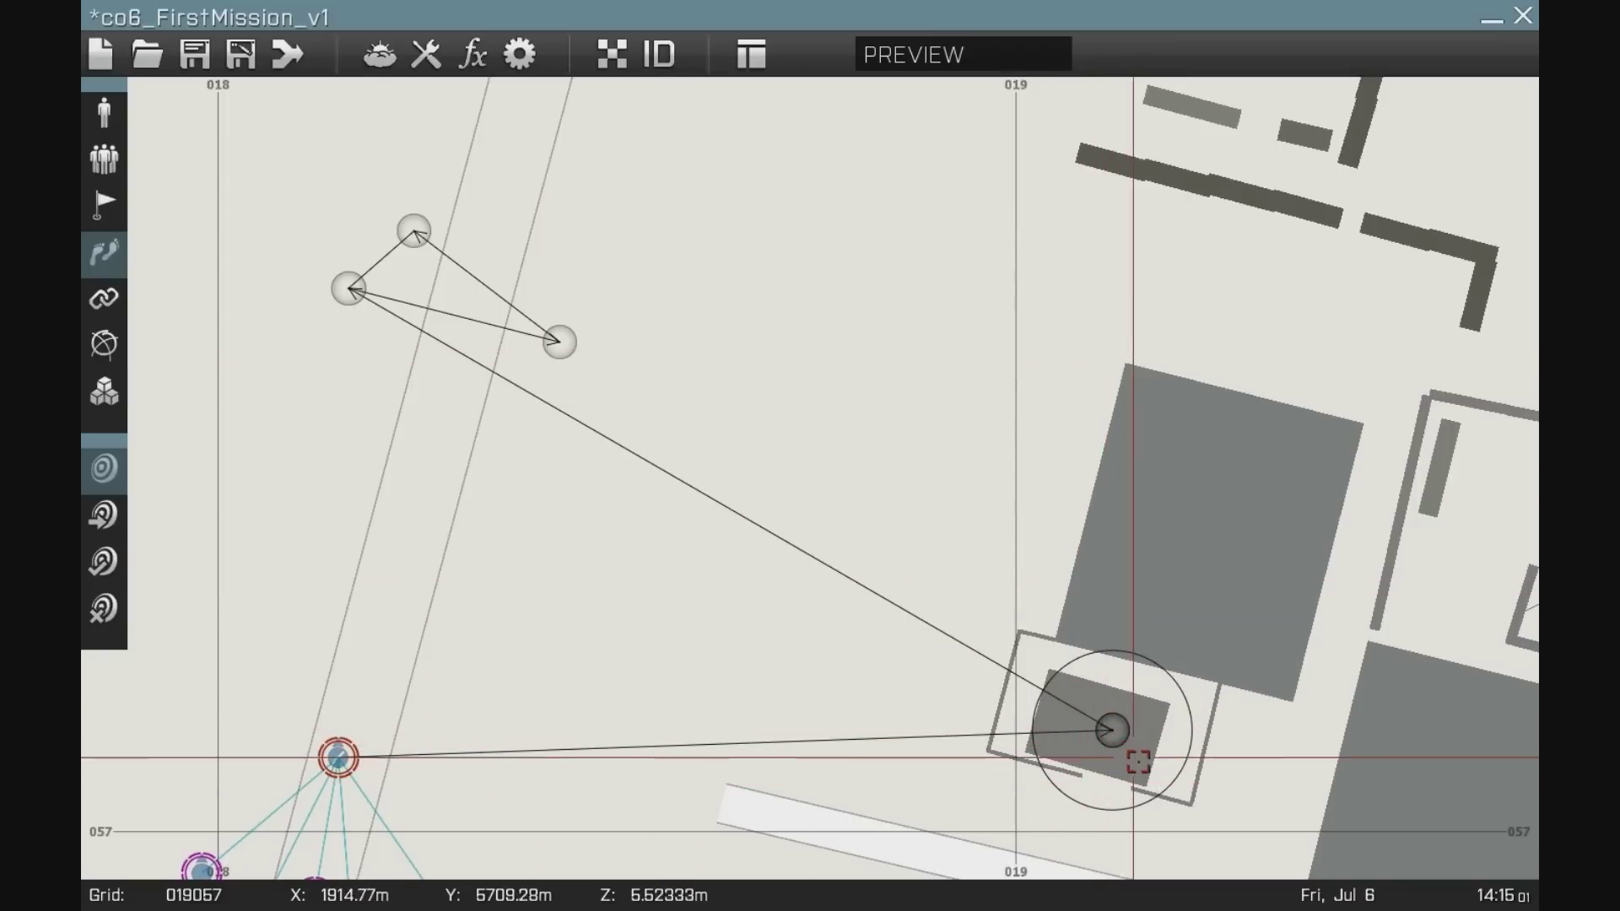
- Move the waypoint just north of the squad near the airfield
left_click_drag(1112, 730, 400, 563)
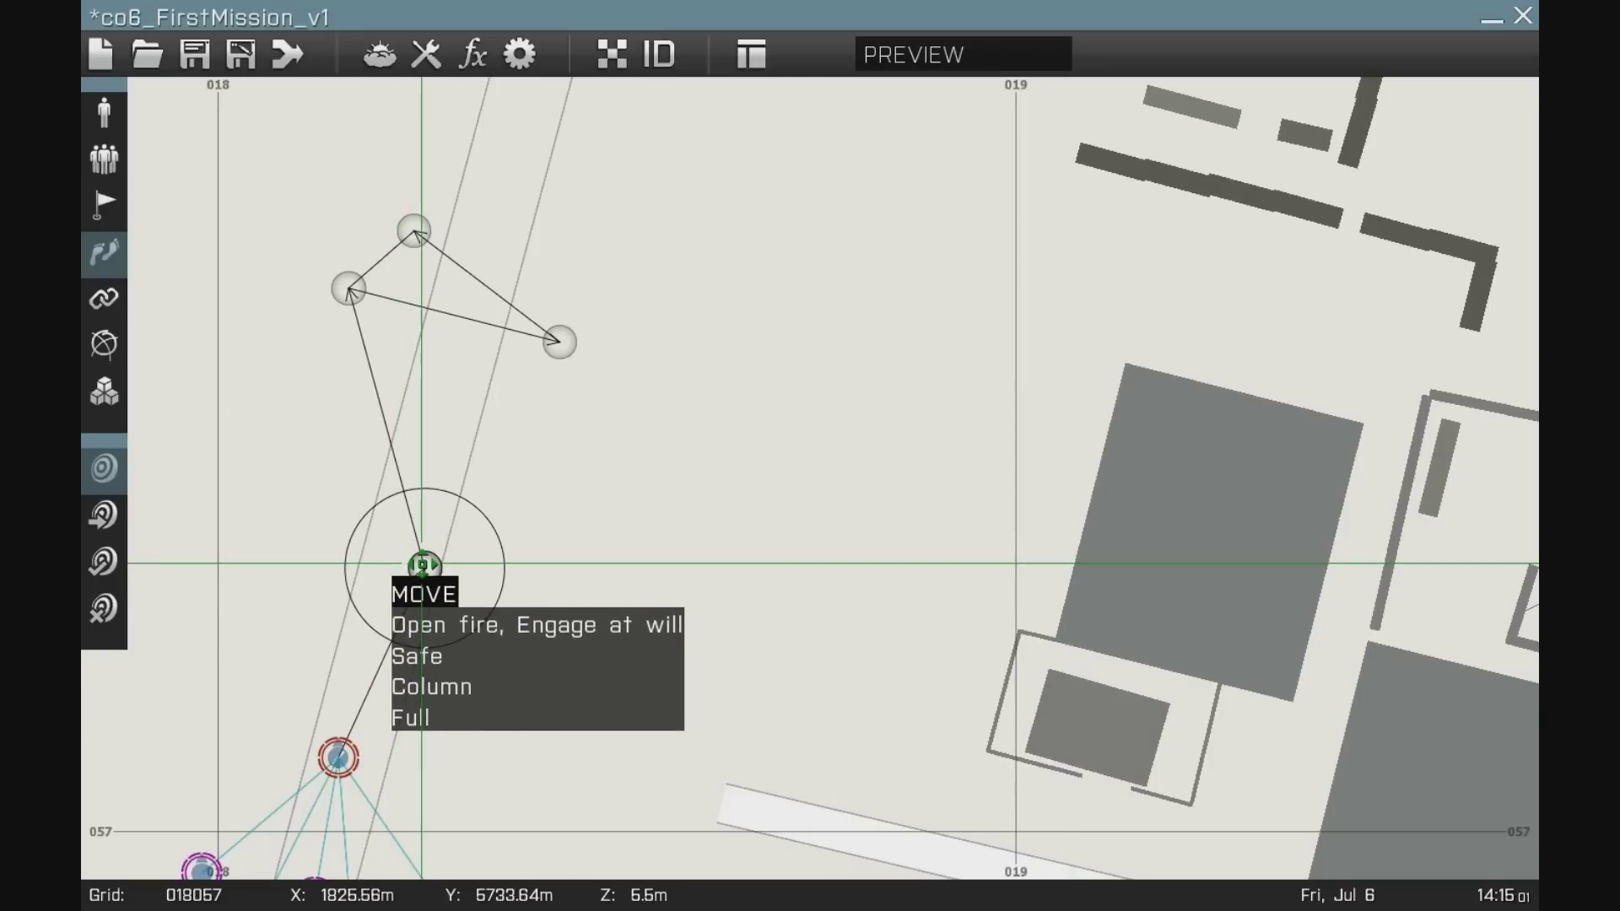
scroll(607, 589, "down", 2)
scroll(640, 589, "up", 2)
scroll(658, 590, "down", 3)
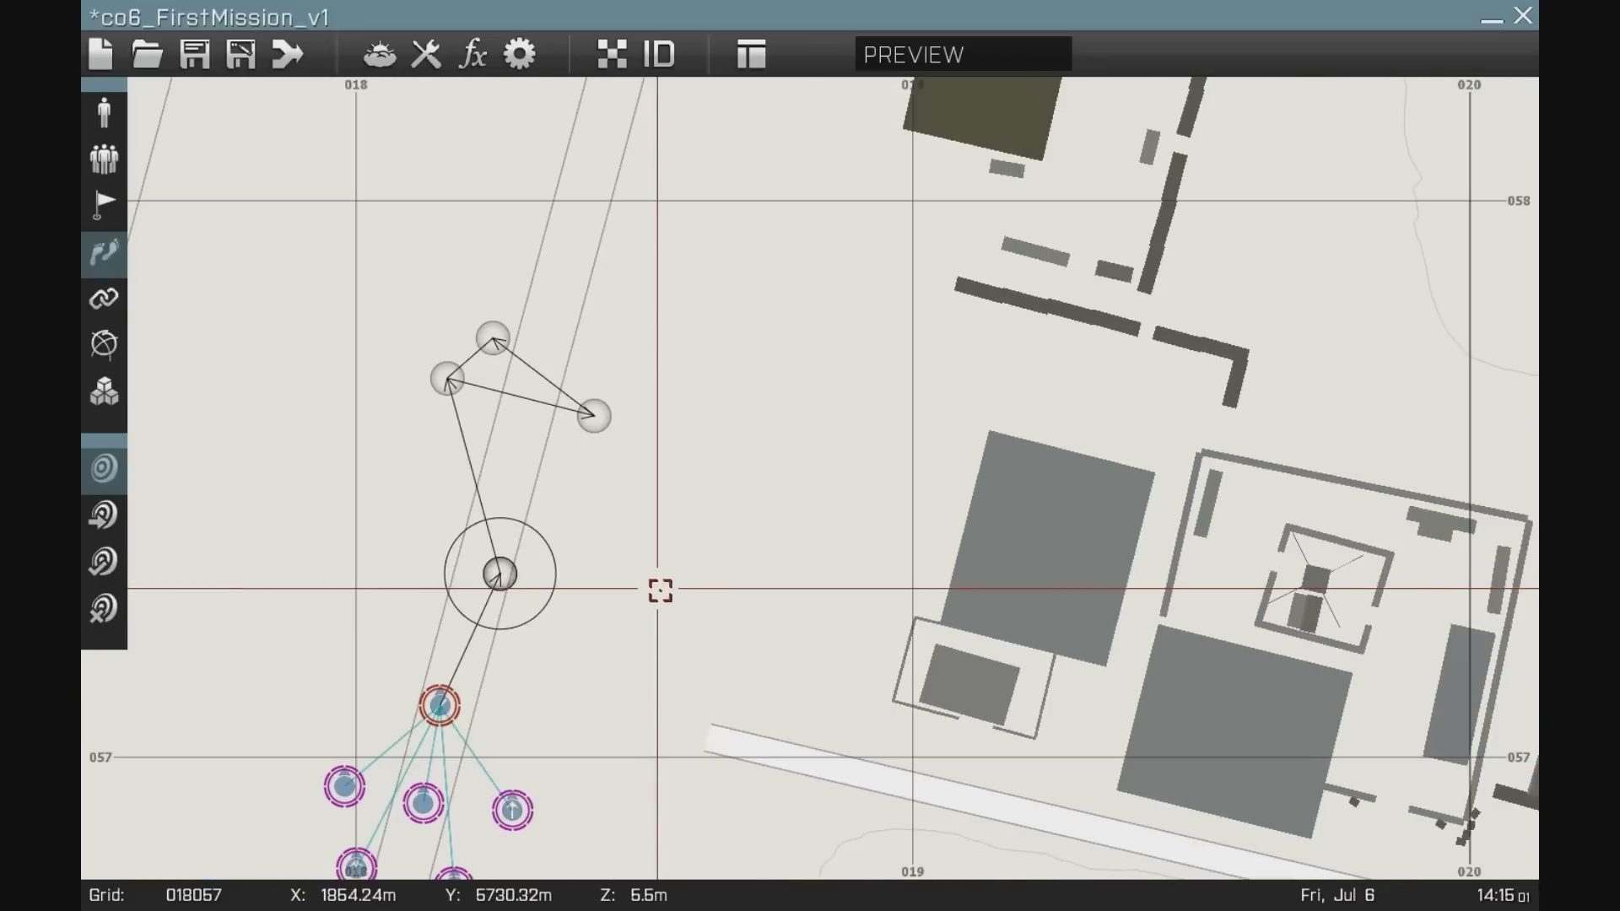
scroll(498, 574, "up", 2)
- Set the move waypoint's placement radius to 100 m
double_click(498, 574)
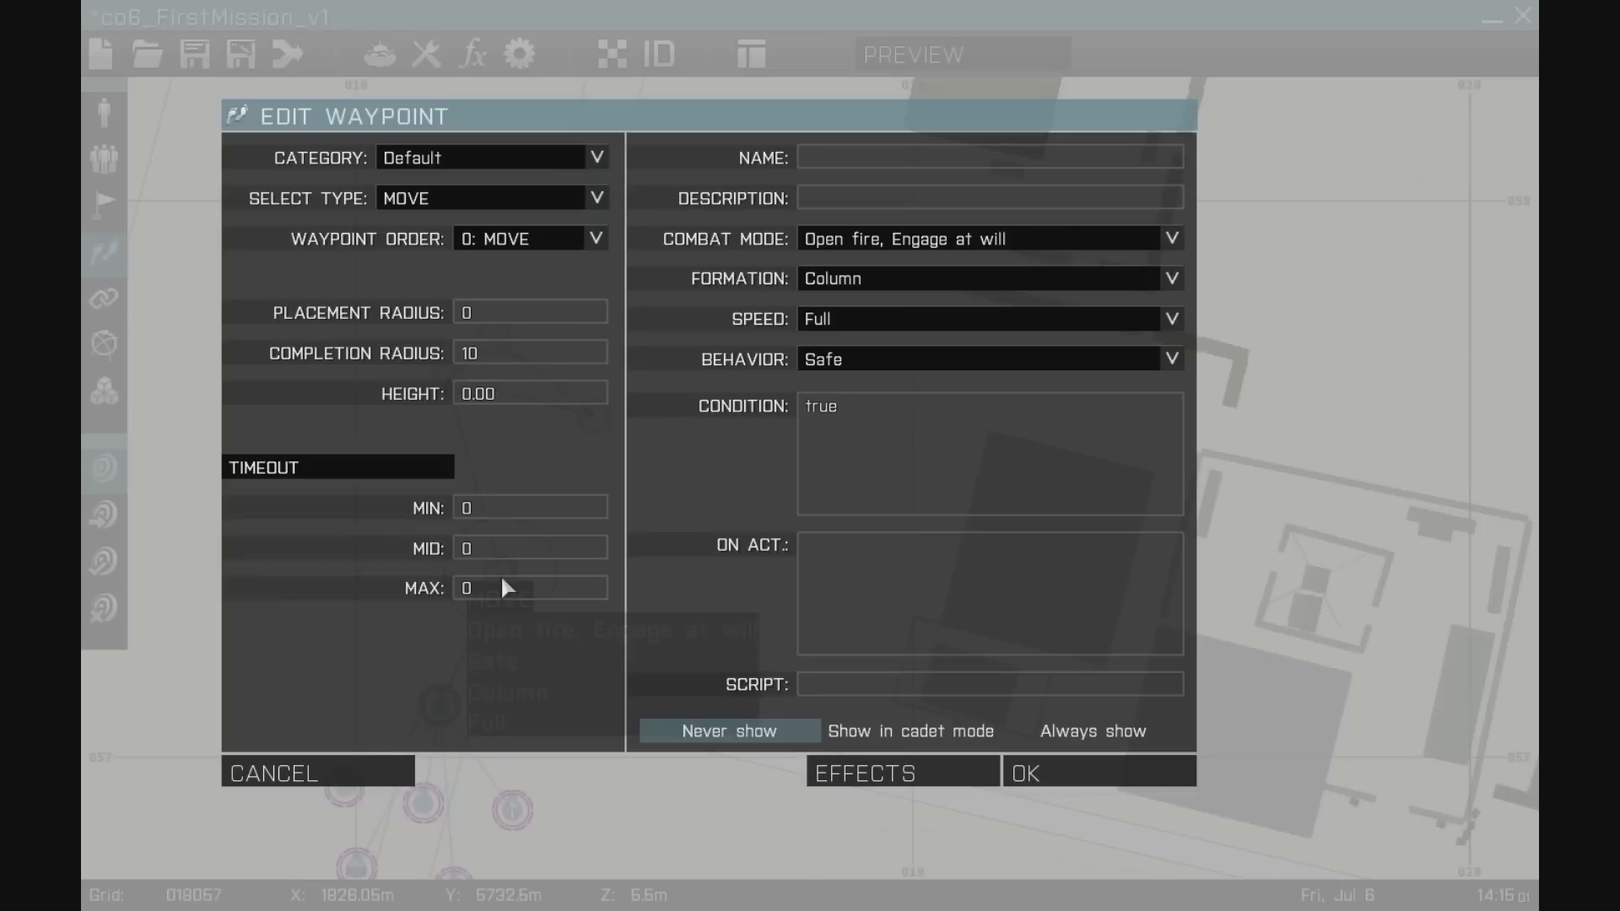
left_click(496, 311)
type("100")
key("Return")
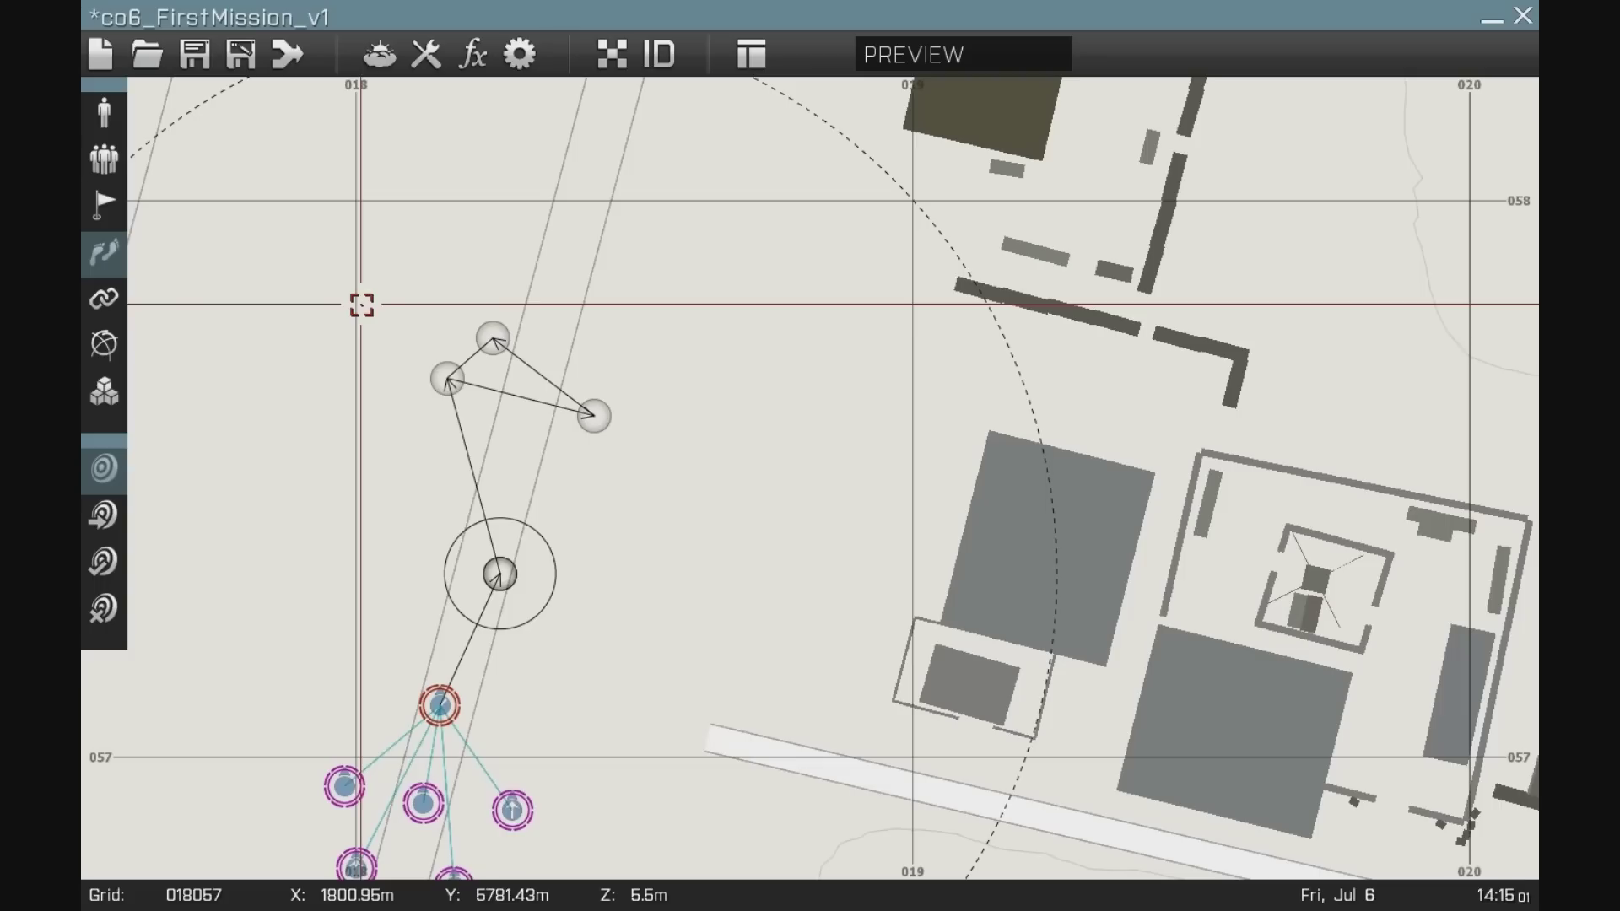
scroll(388, 315, "up", 2)
scroll(438, 329, "down", 3)
scroll(471, 350, "up", 2)
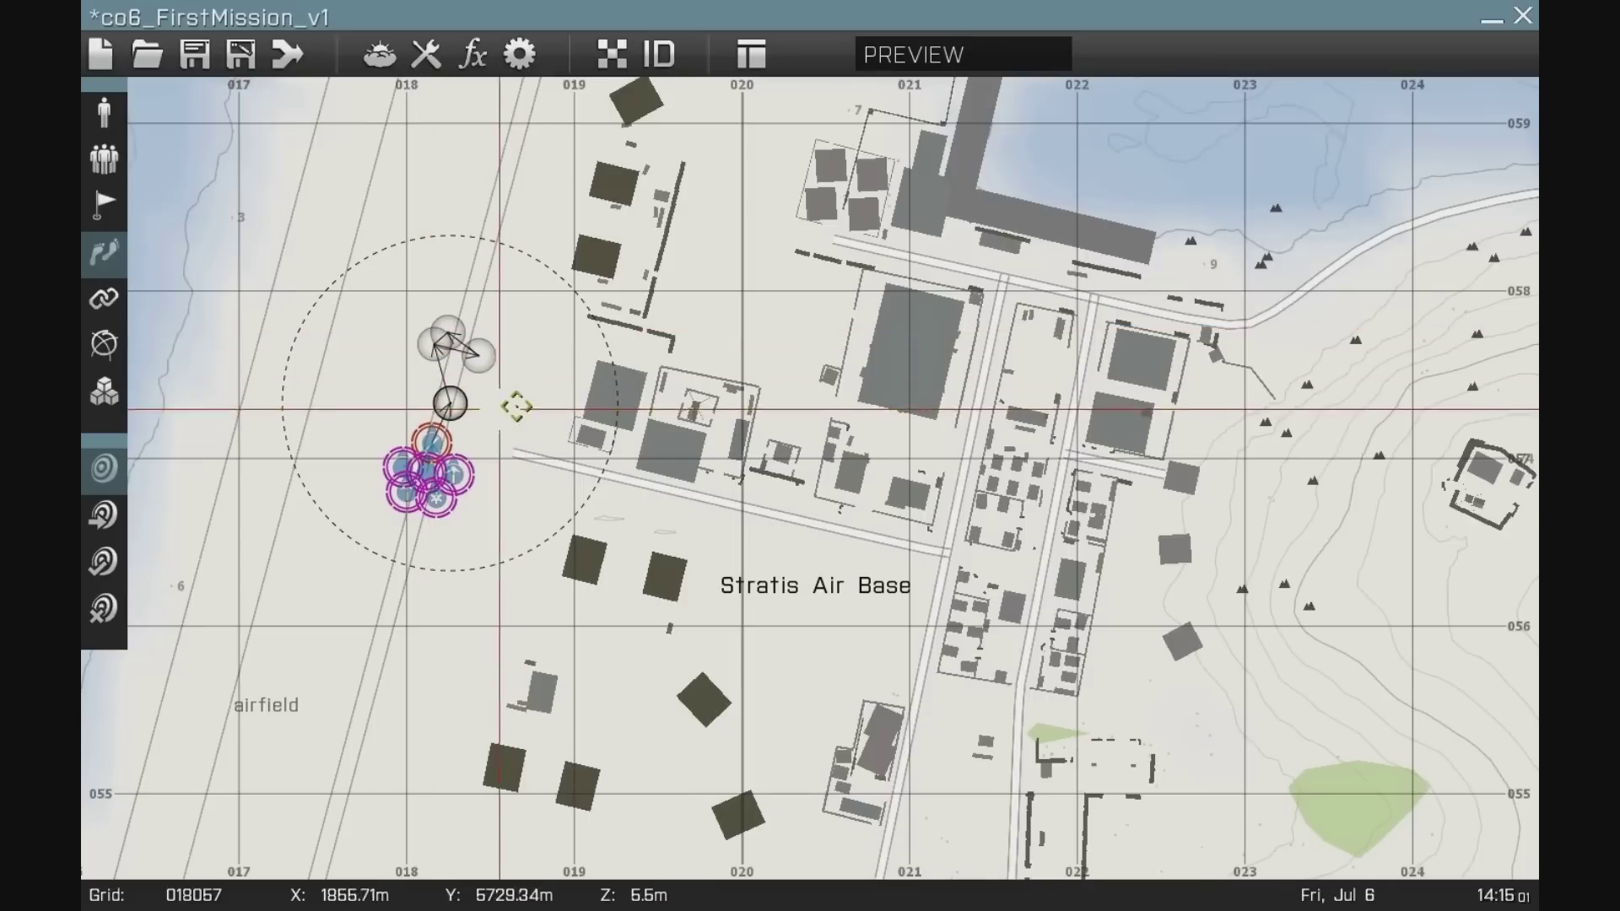
right_click_drag(518, 405, 763, 339)
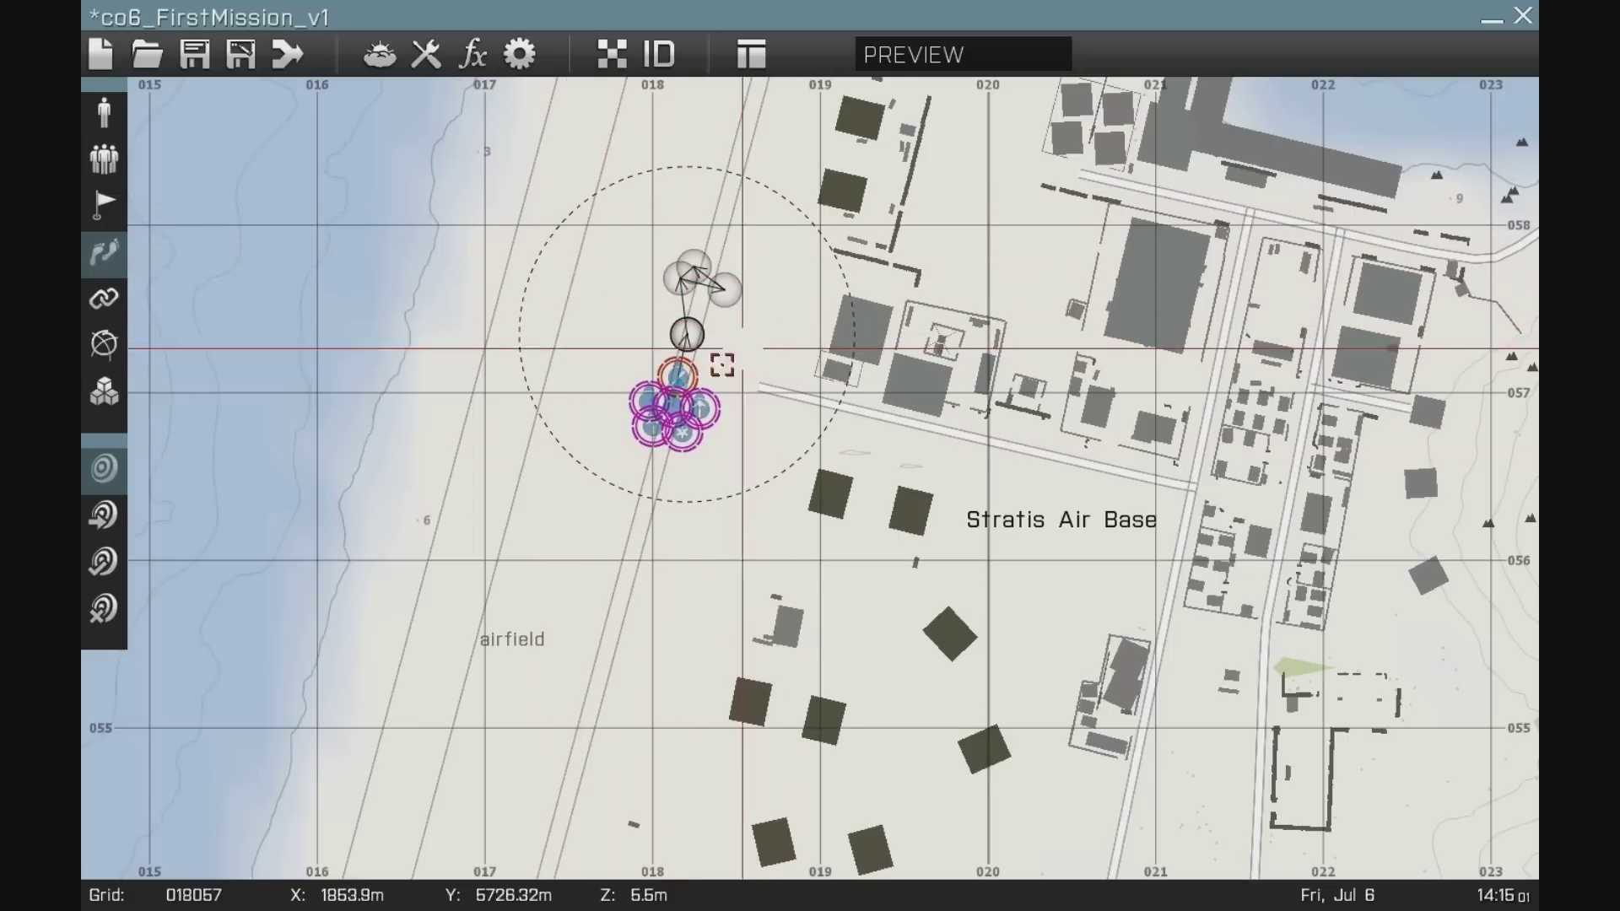
double_click(688, 333)
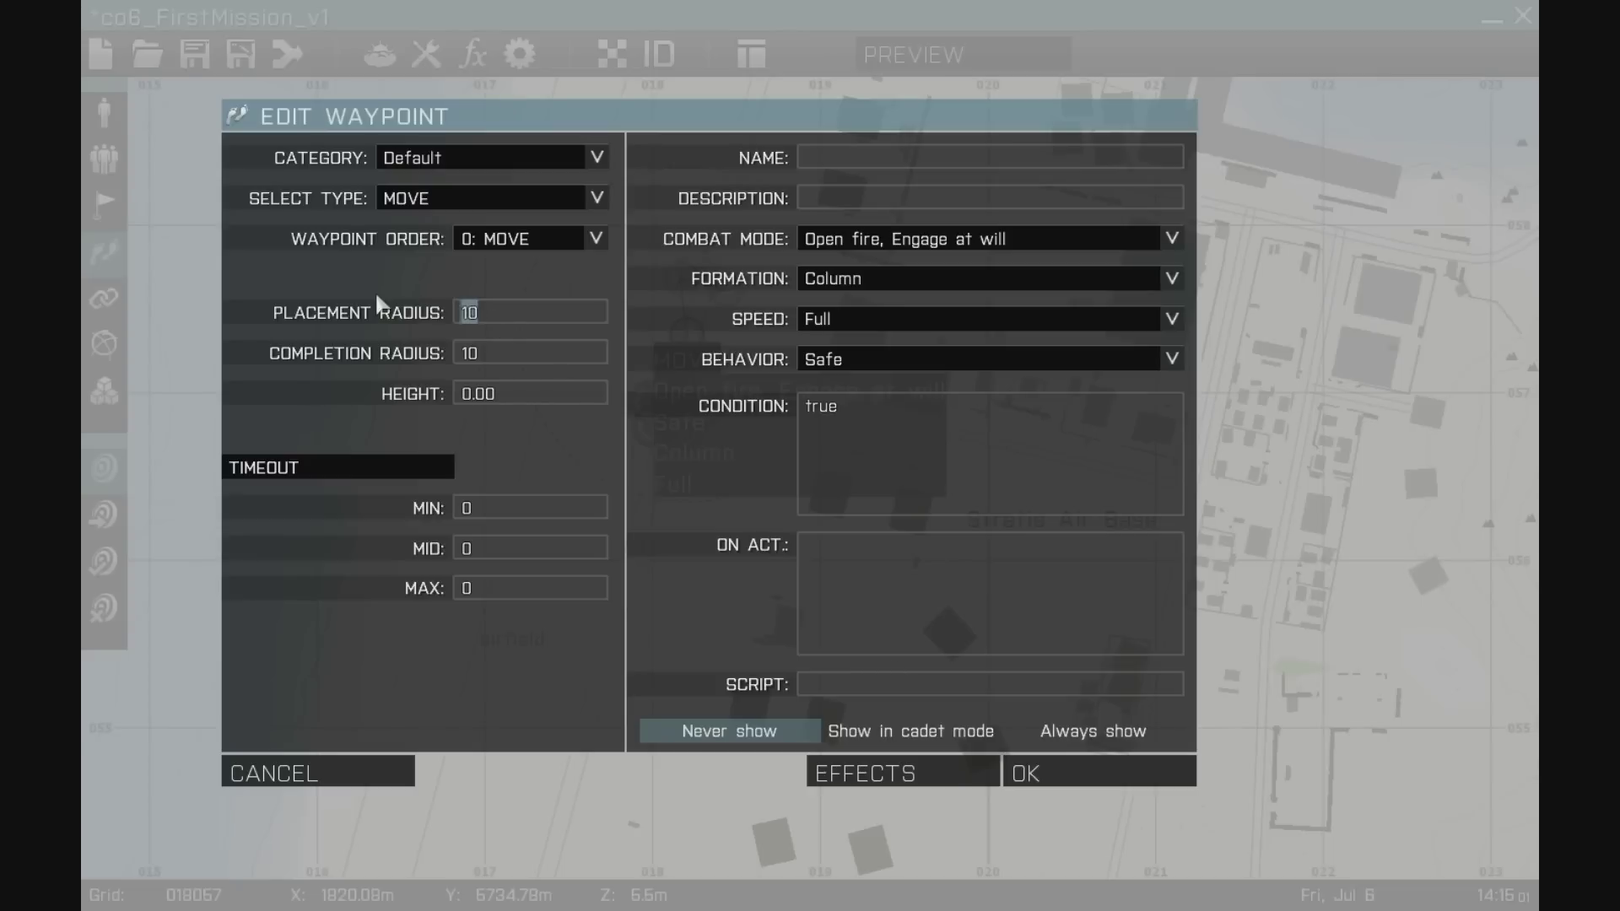
- Confirm the smaller placement radius and nudge the waypoint slightly down-right
key("Return")
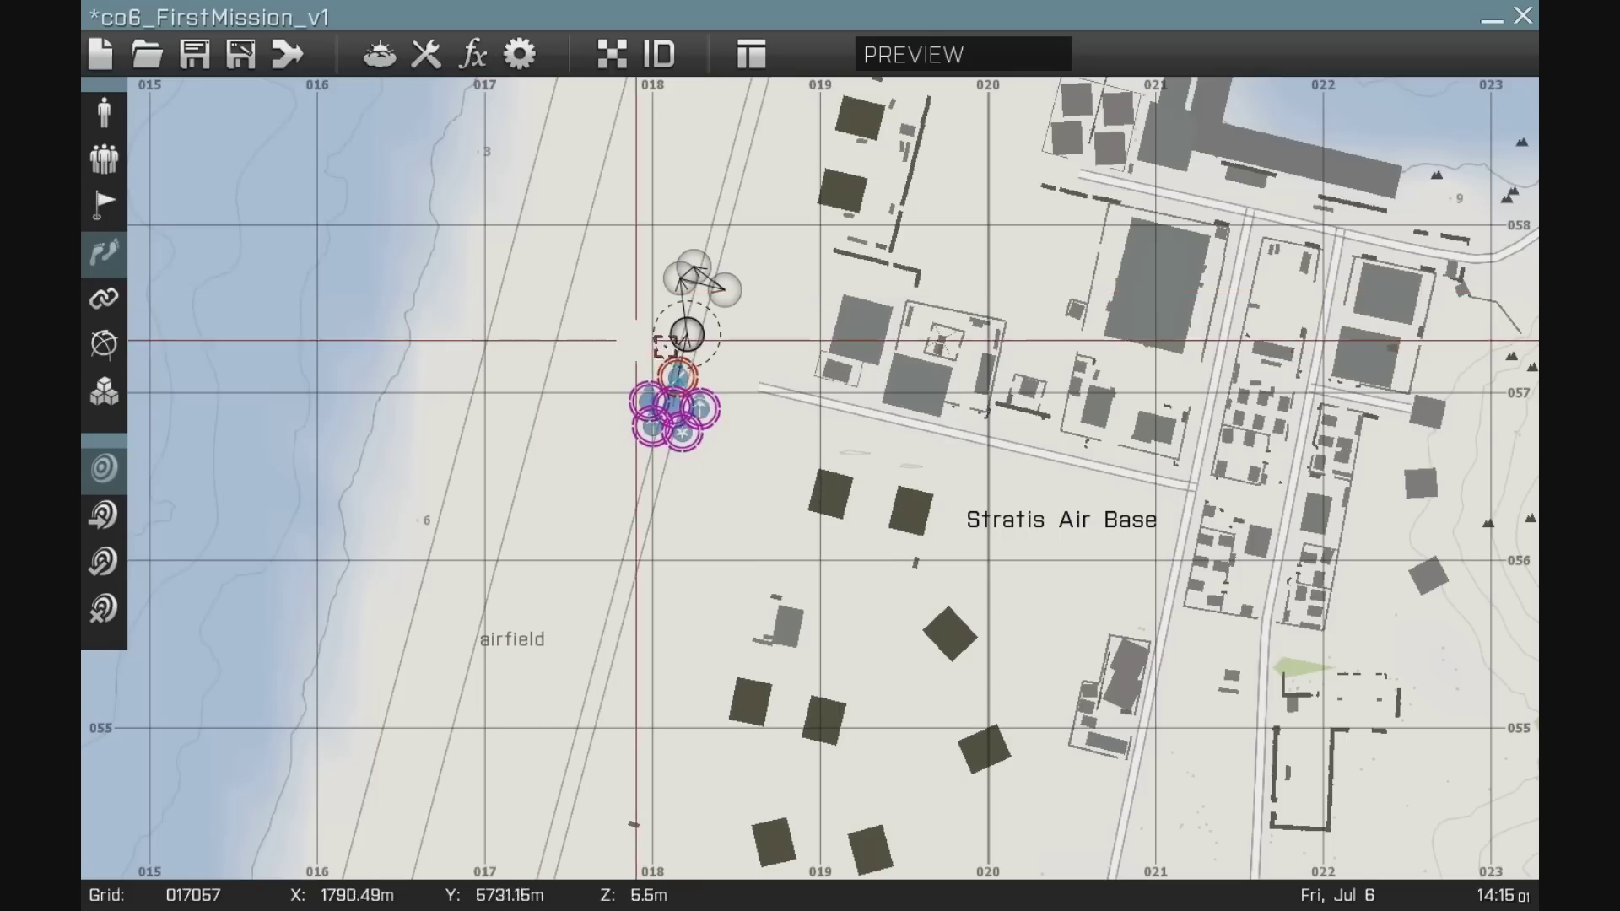
scroll(664, 346, "up", 5)
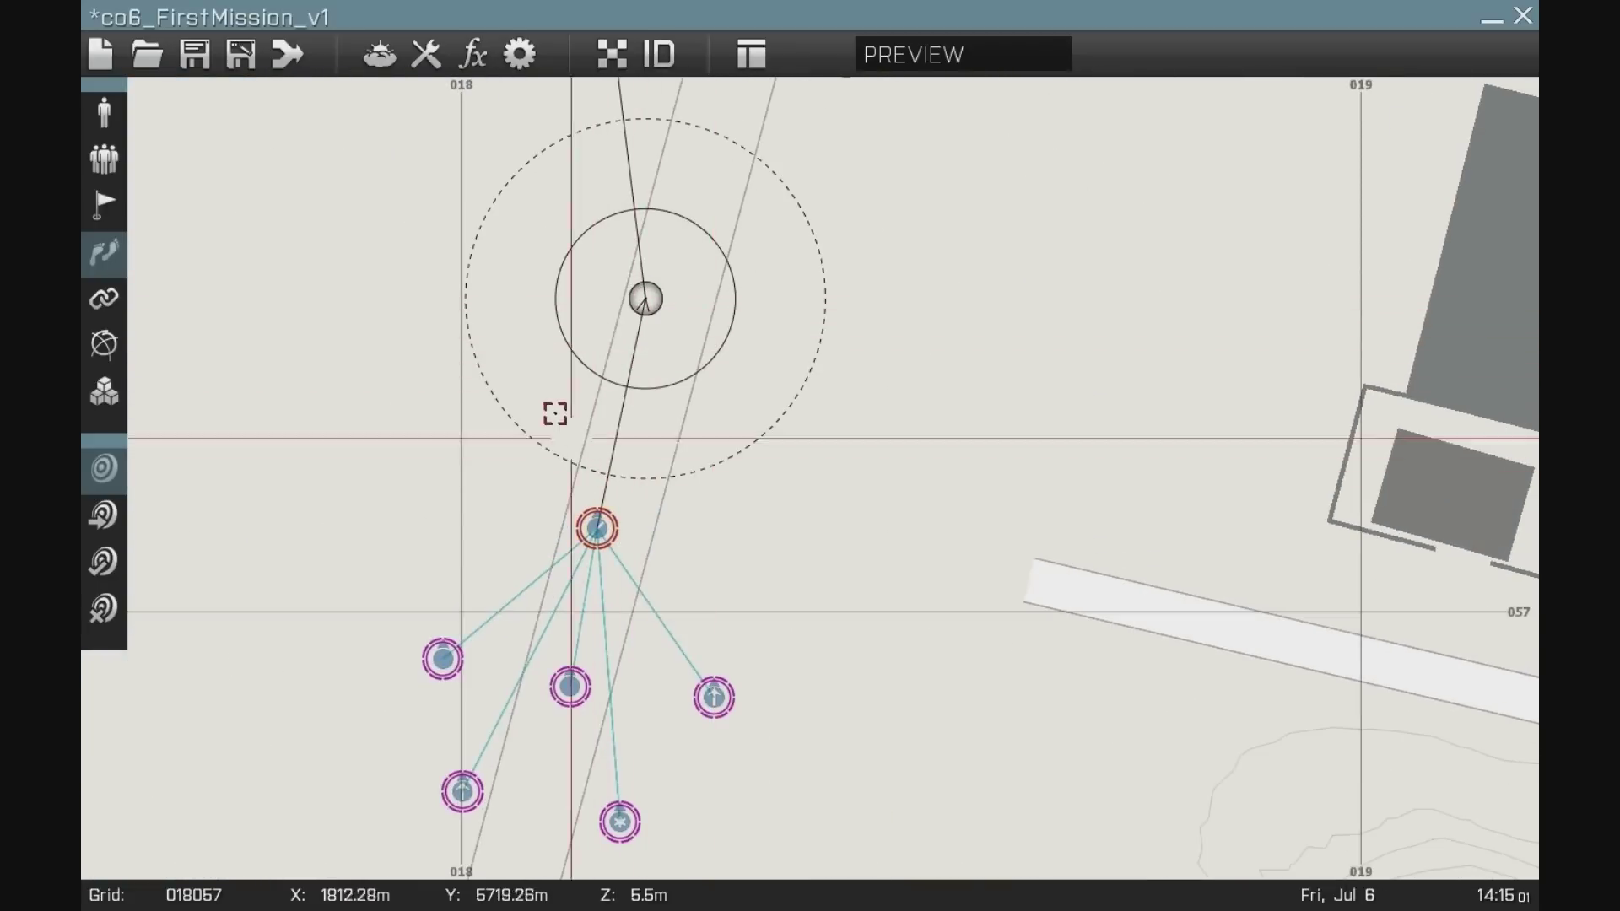
mouse_move(646, 295)
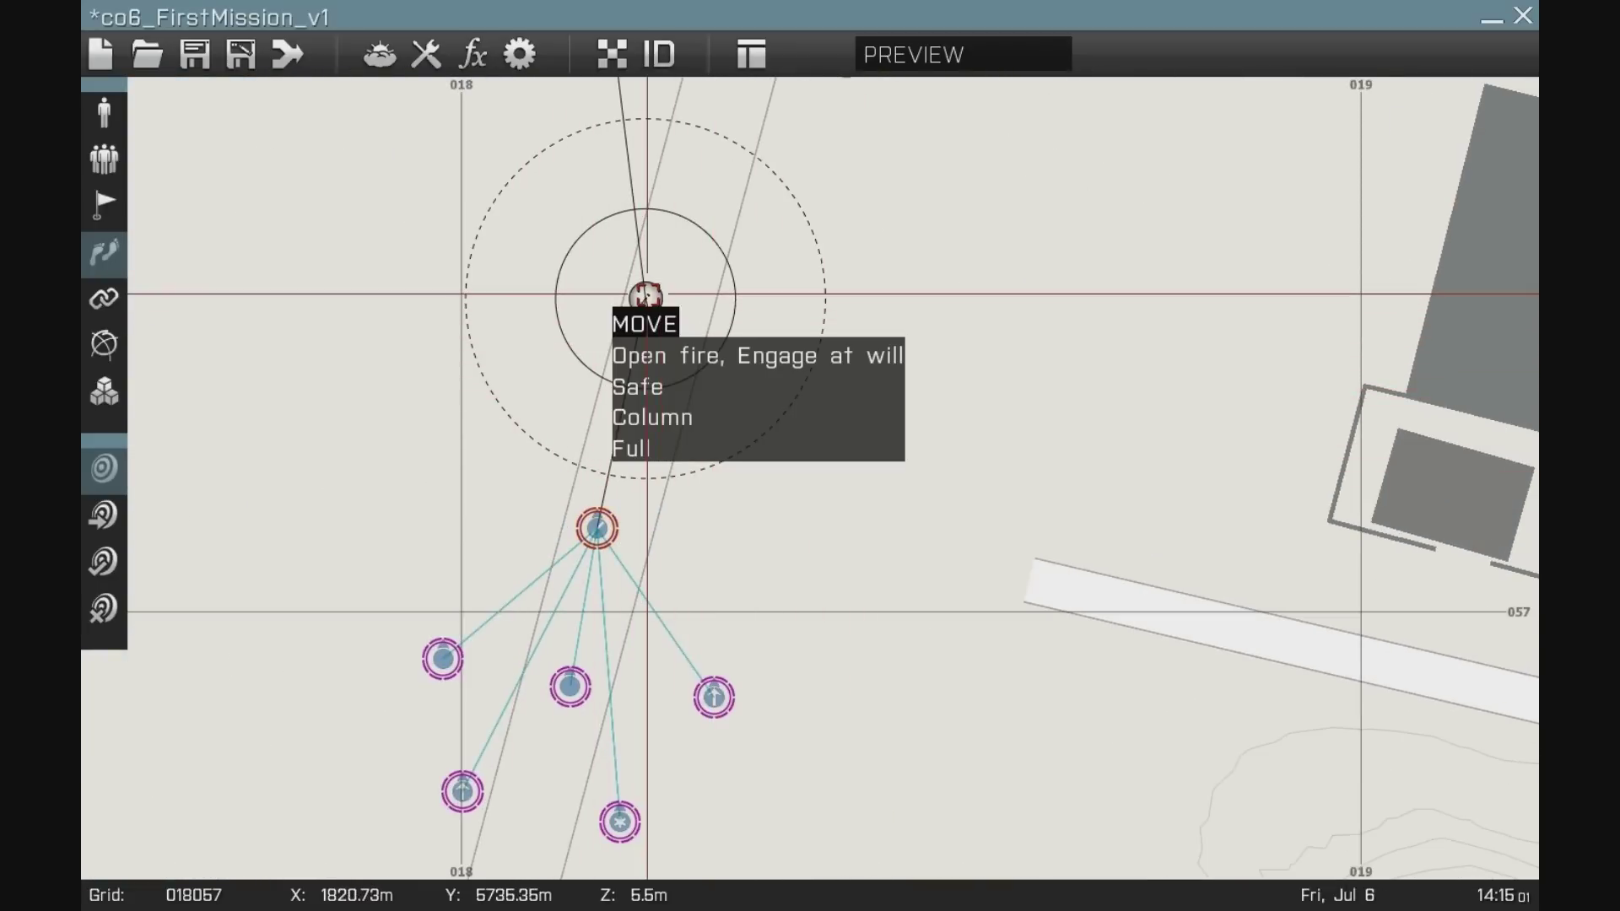
mouse_move(647, 295)
left_mouse_down()
mouse_move(656, 328)
mouse_move(669, 291)
left_mouse_up()
- Launch a preview of the mission
scroll(671, 291, "up", 1)
scroll(673, 293, "down", 1)
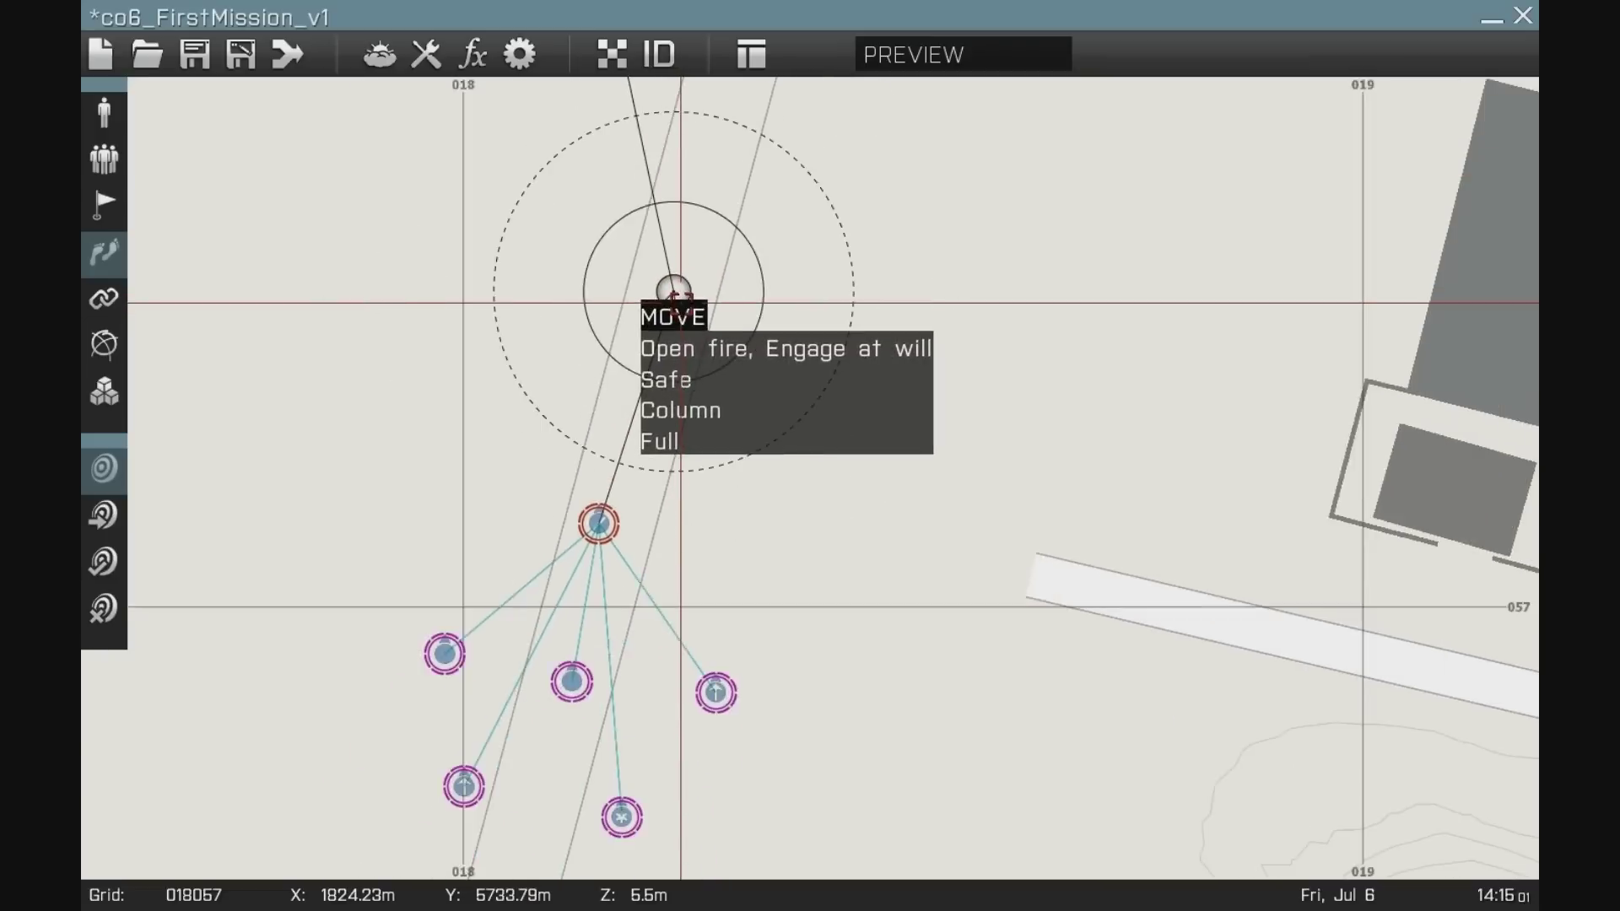
scroll(677, 297, "down", 3)
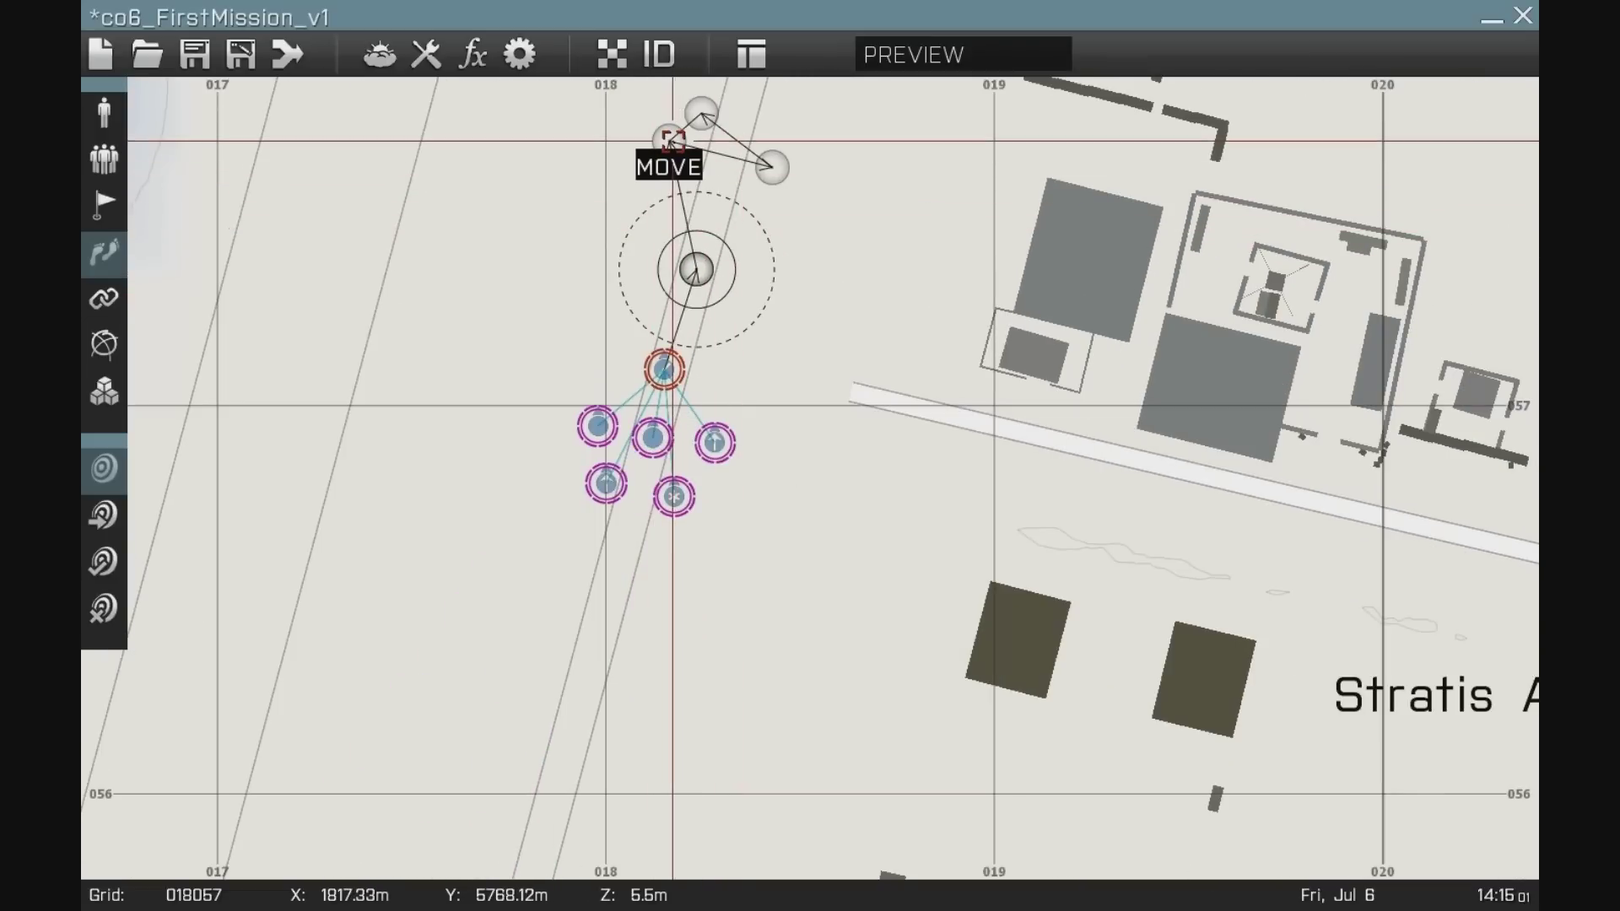
left_click(905, 52)
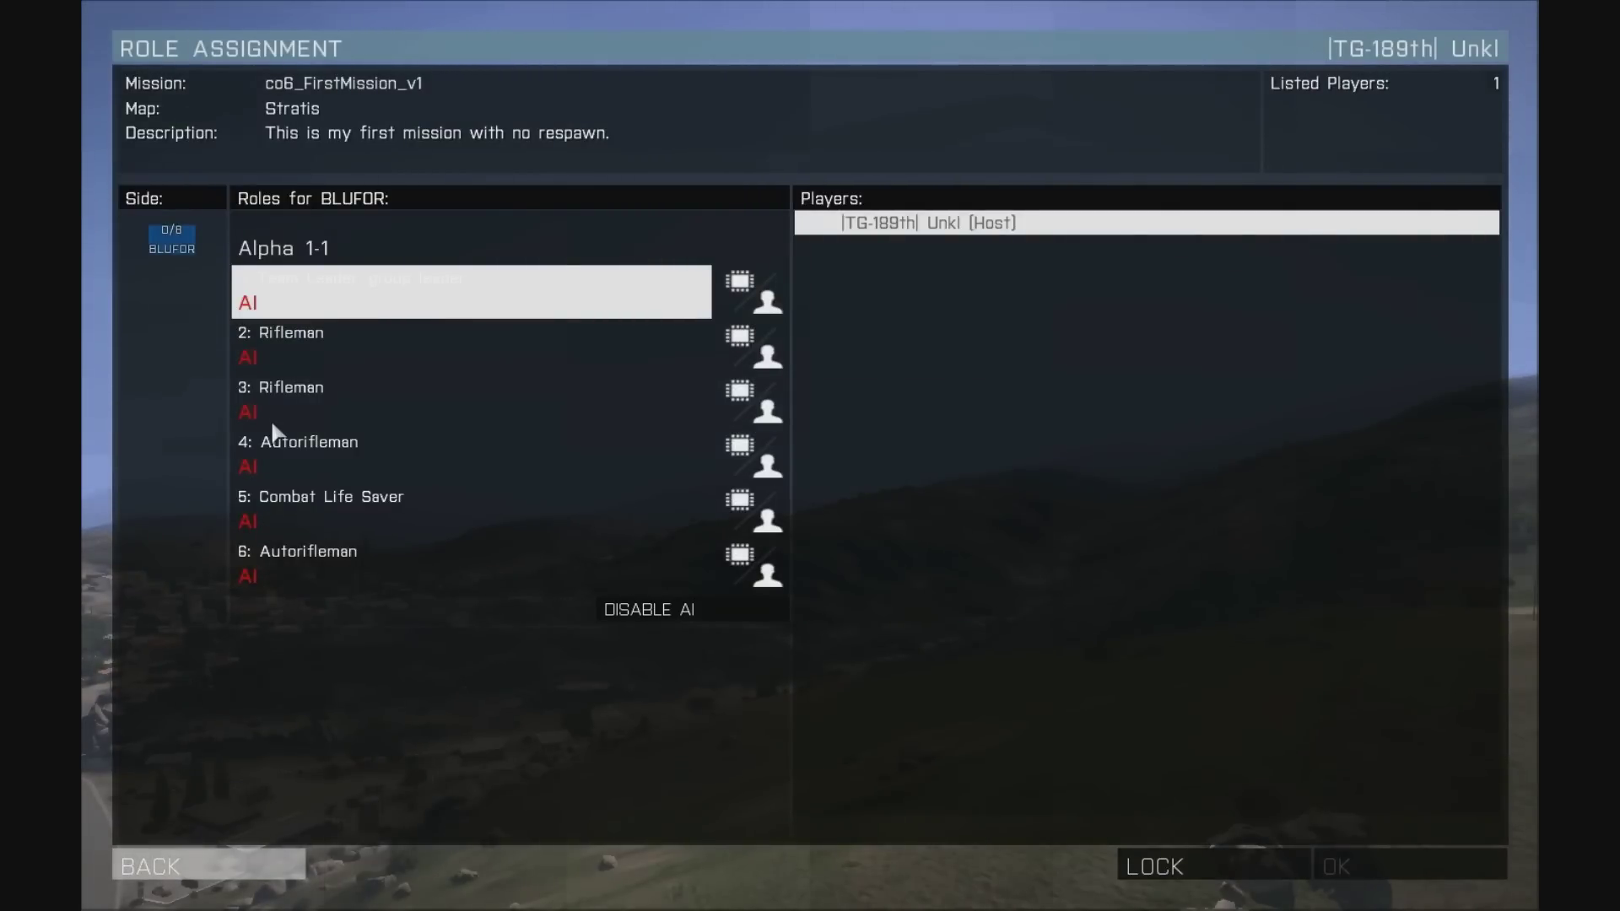
- Play the preview as the slot 6 Autorifleman past the briefing, then pause the game
left_click(245, 573)
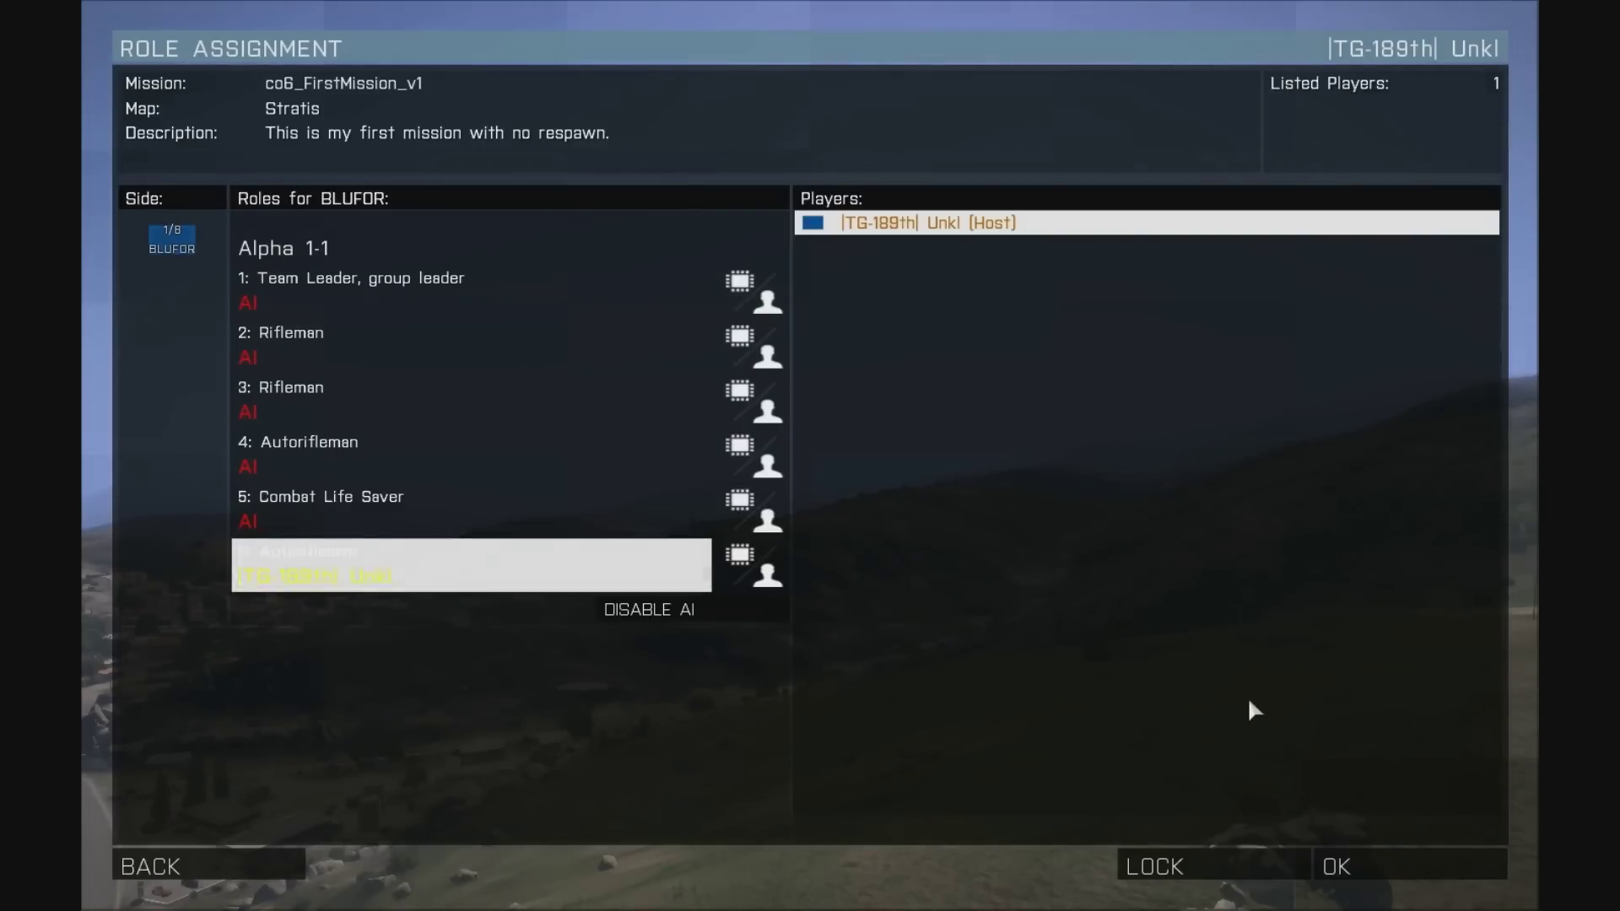
left_click(1354, 864)
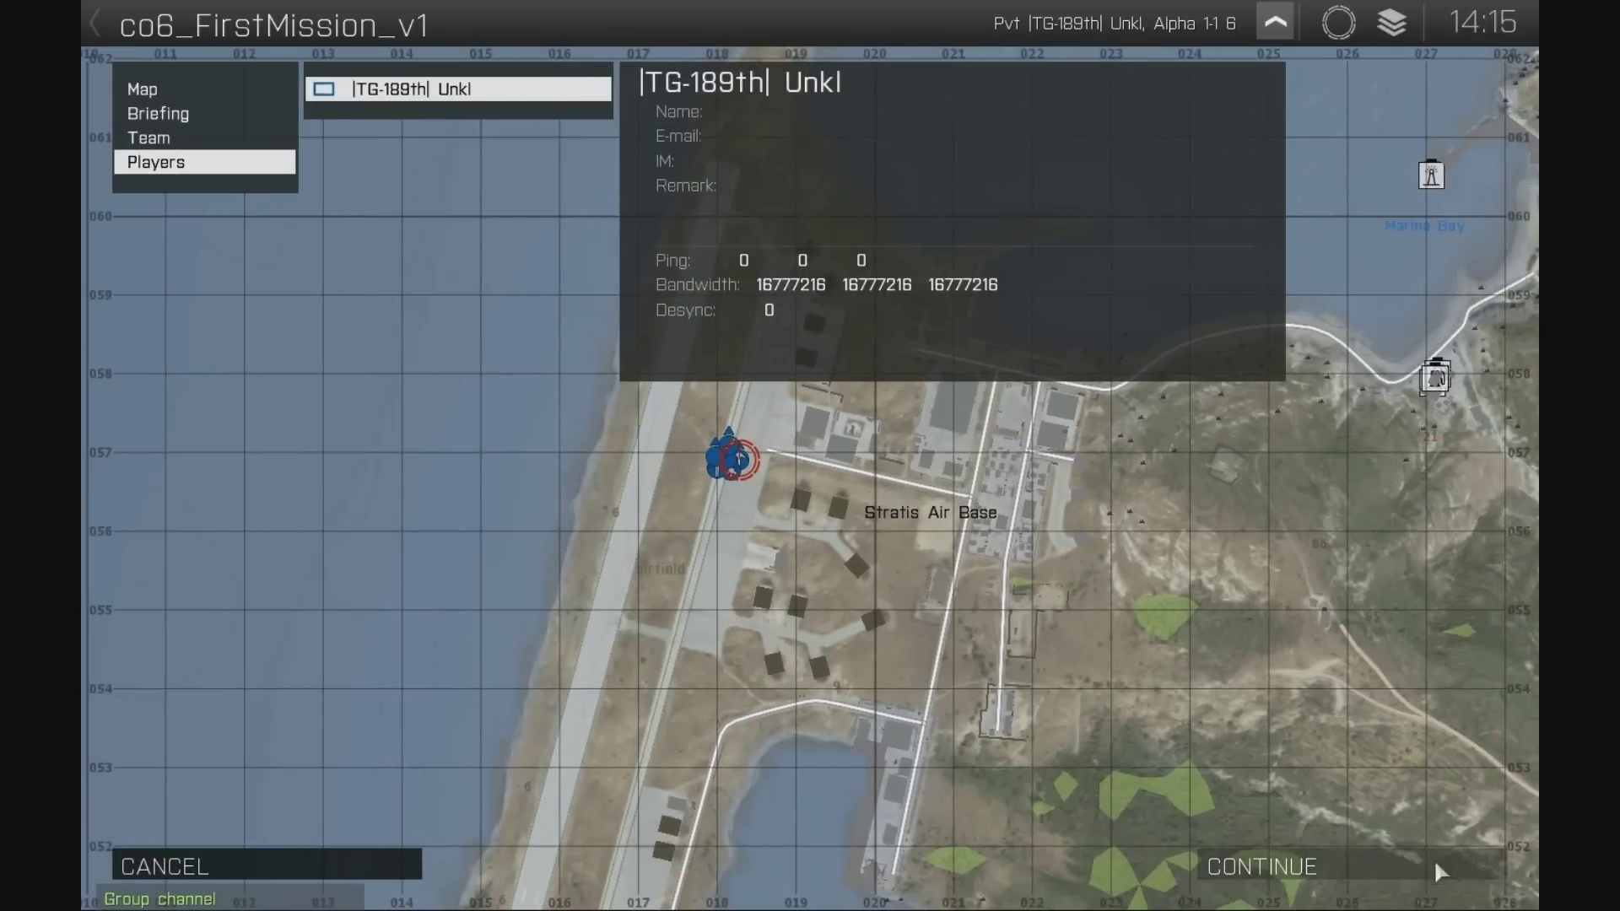
left_click(1320, 862)
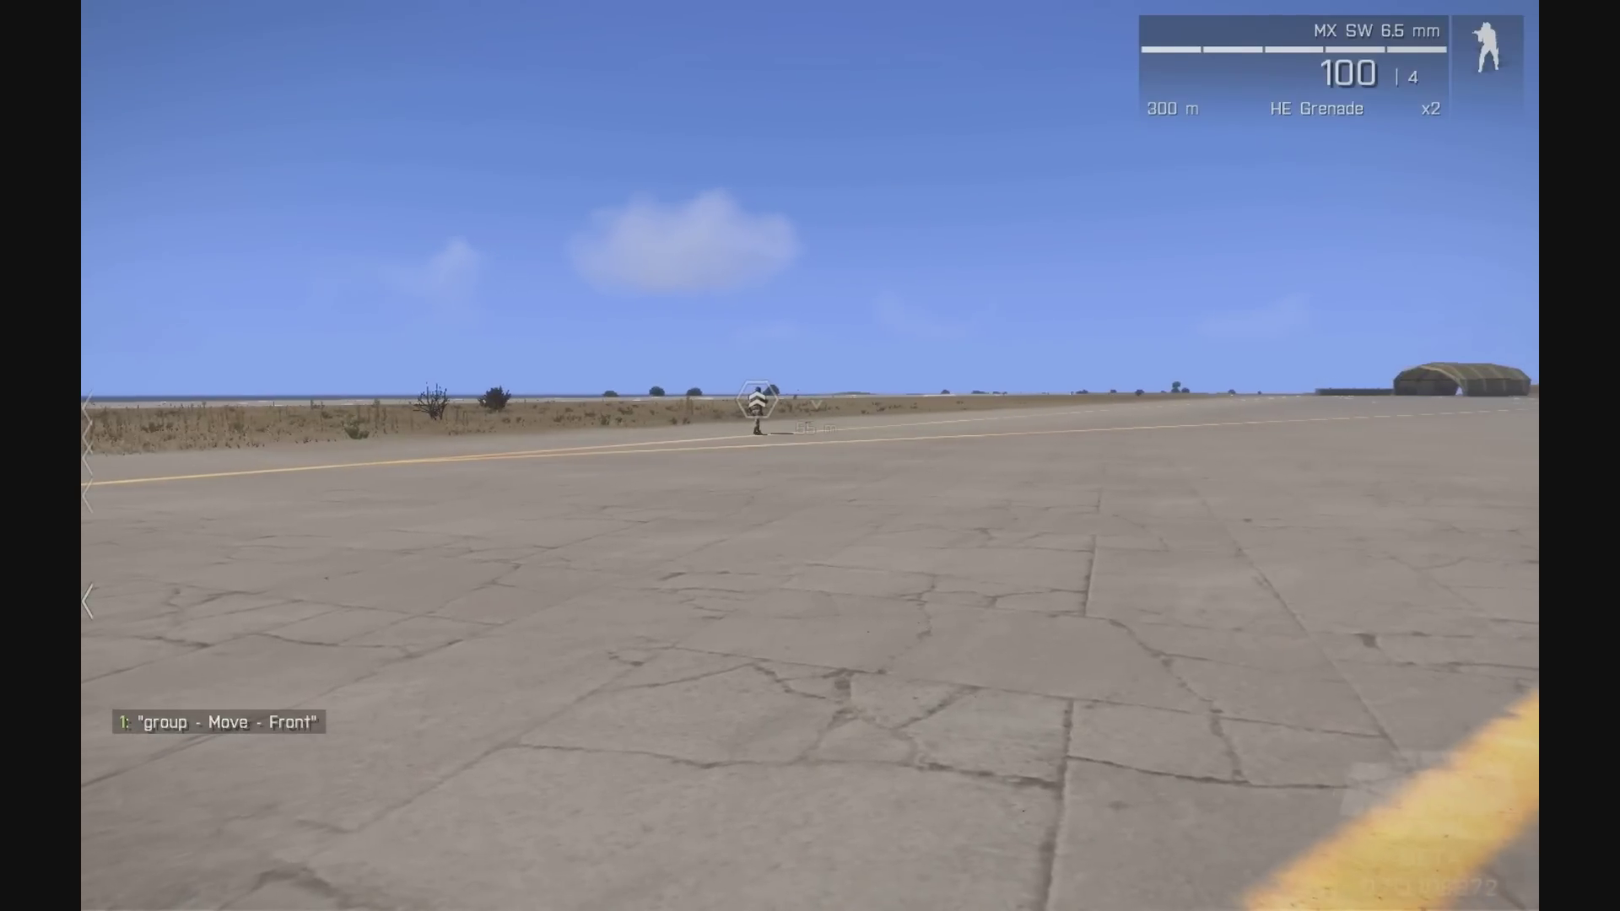
key("Escape")
- End the preview and reopen co6_FirstMission_v1 in the editor
left_click(199, 799)
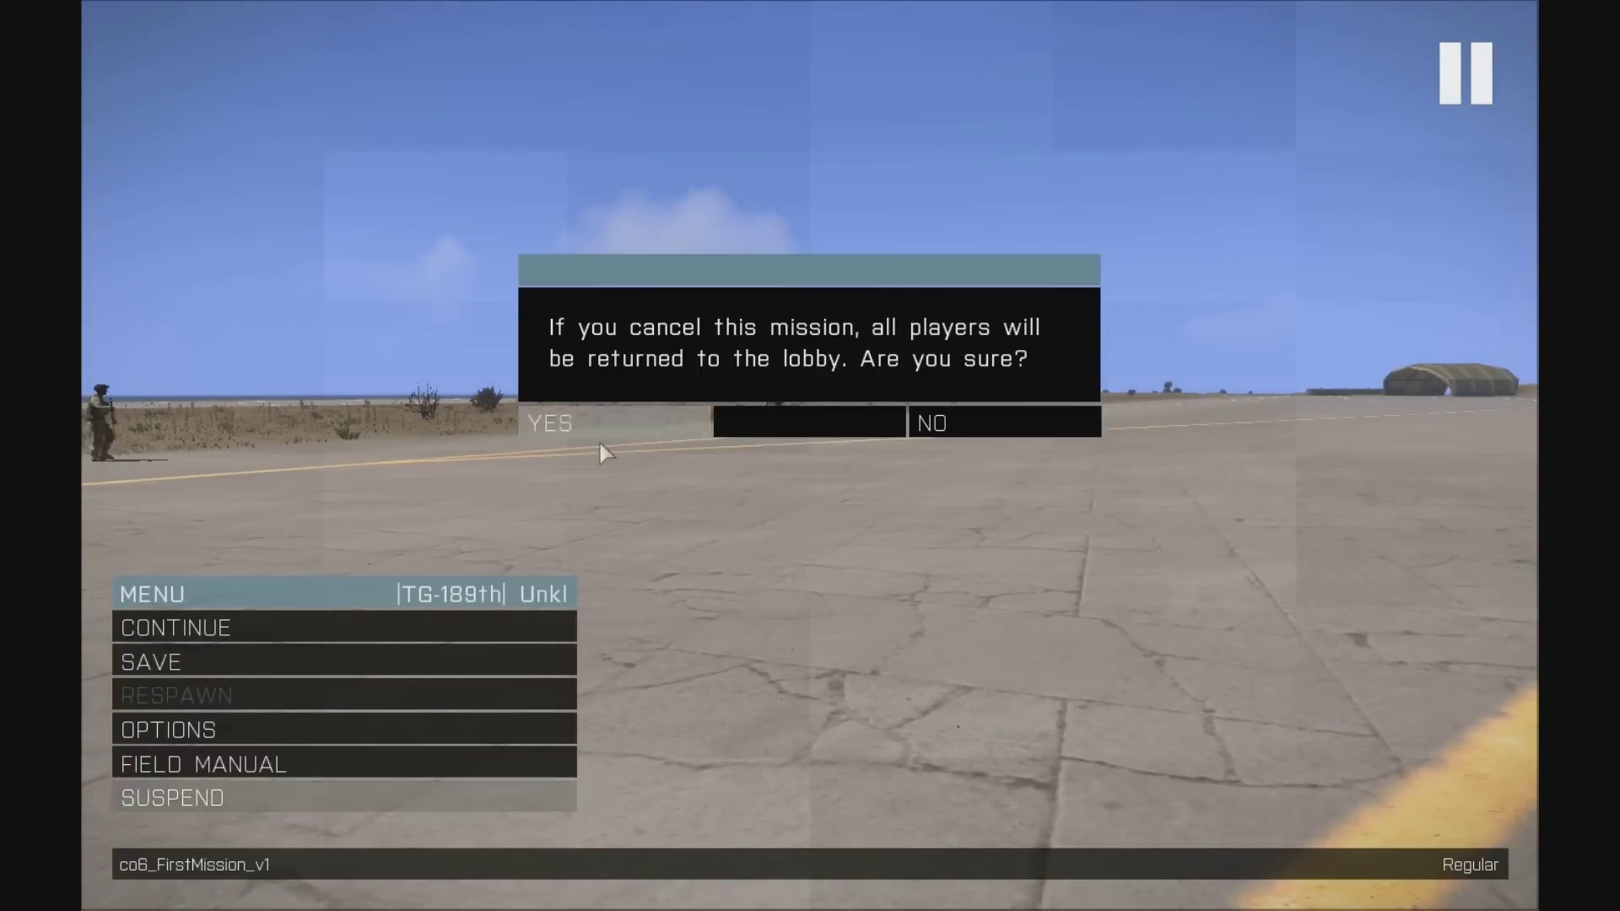
left_click(600, 431)
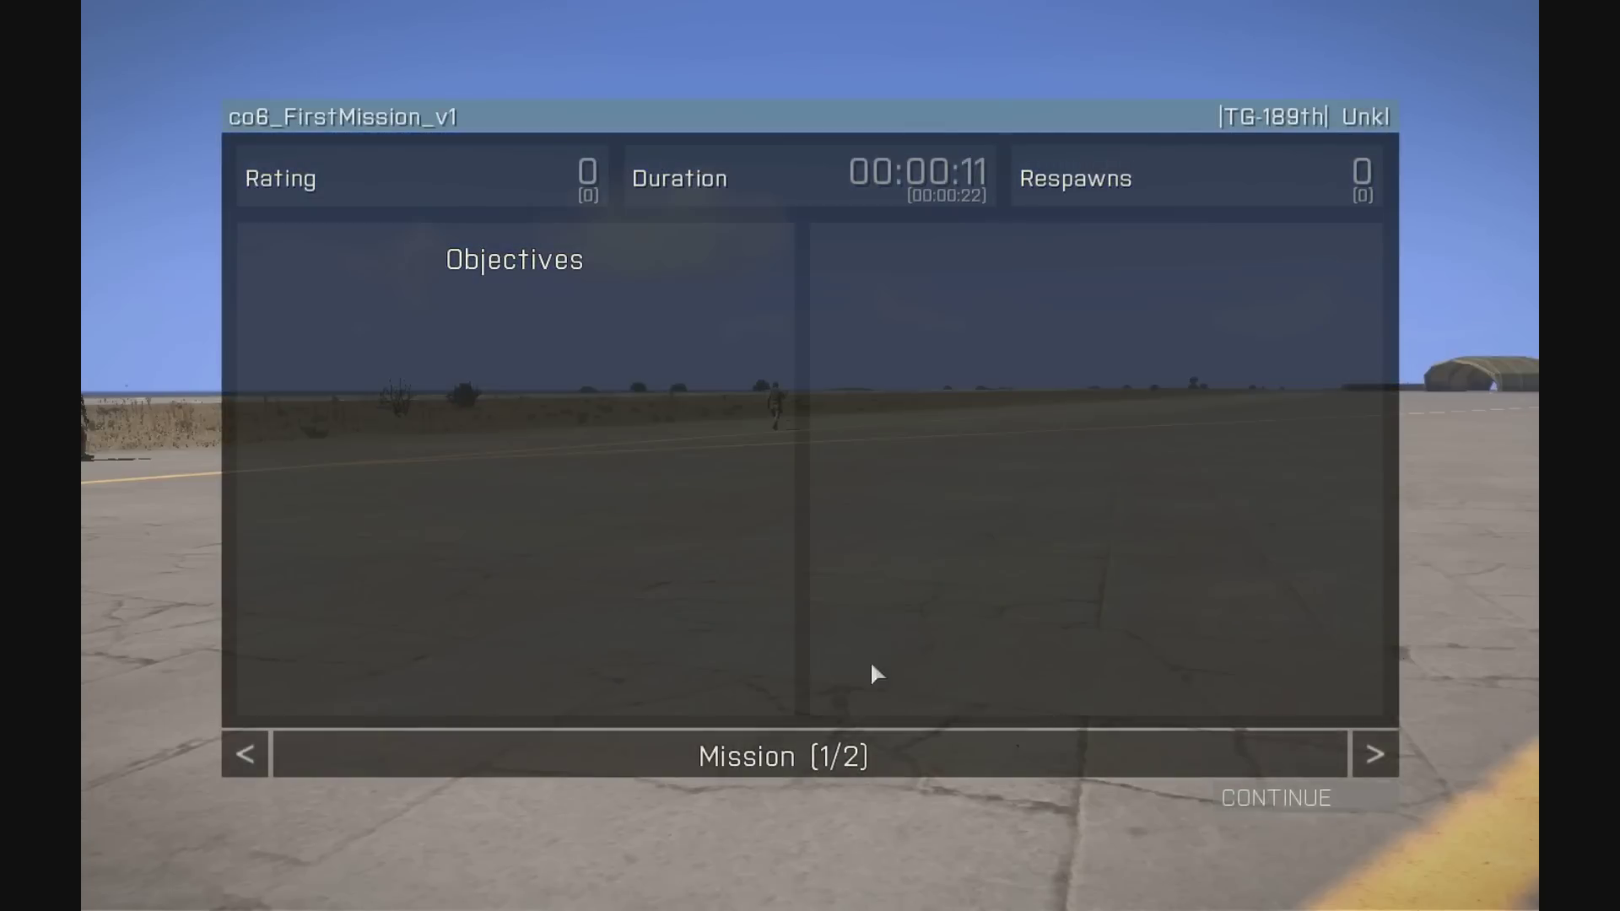
left_click(1283, 801)
left_click(217, 867)
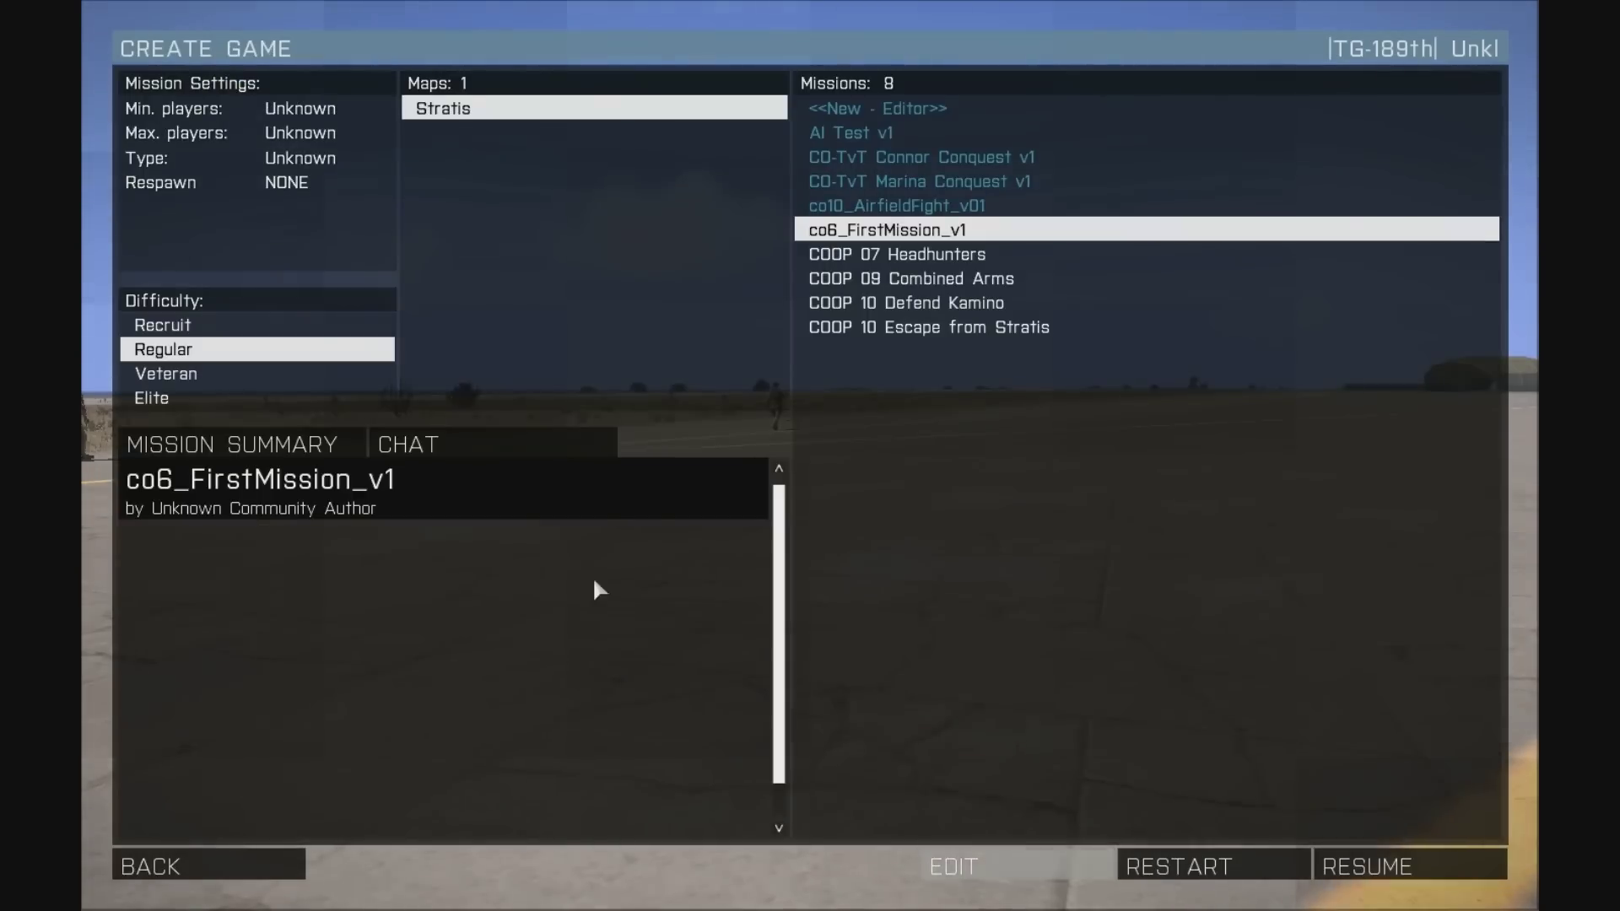
left_click(995, 869)
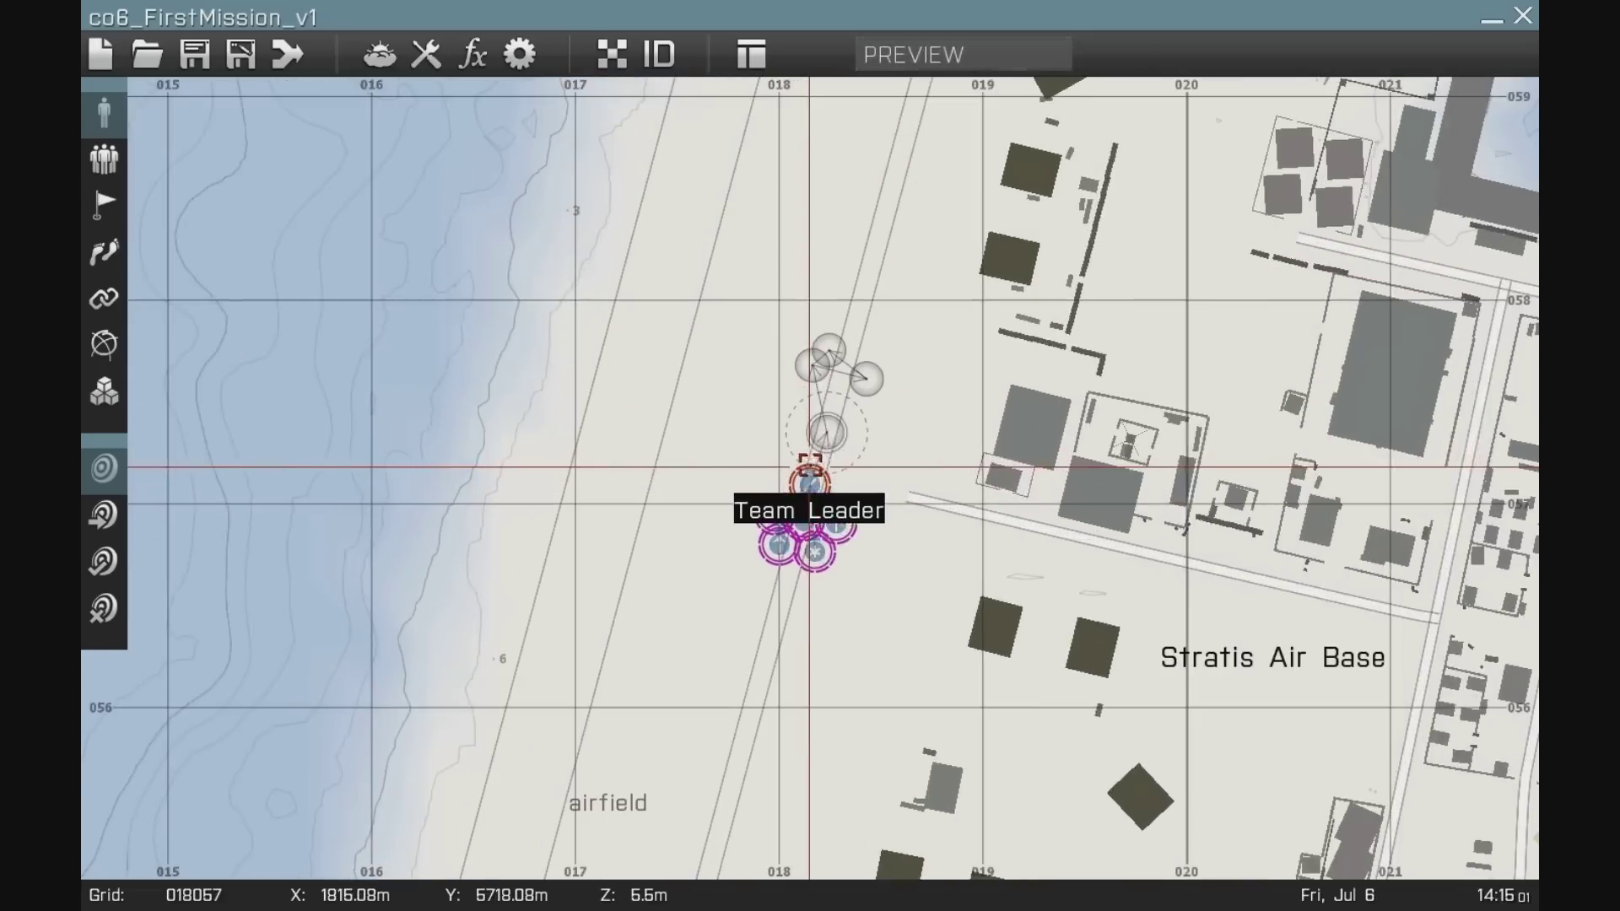
- Change the first waypoint's behaviour from Safe to Aware and relaunch the preview
scroll(810, 439, "up", 3)
double_click(804, 435)
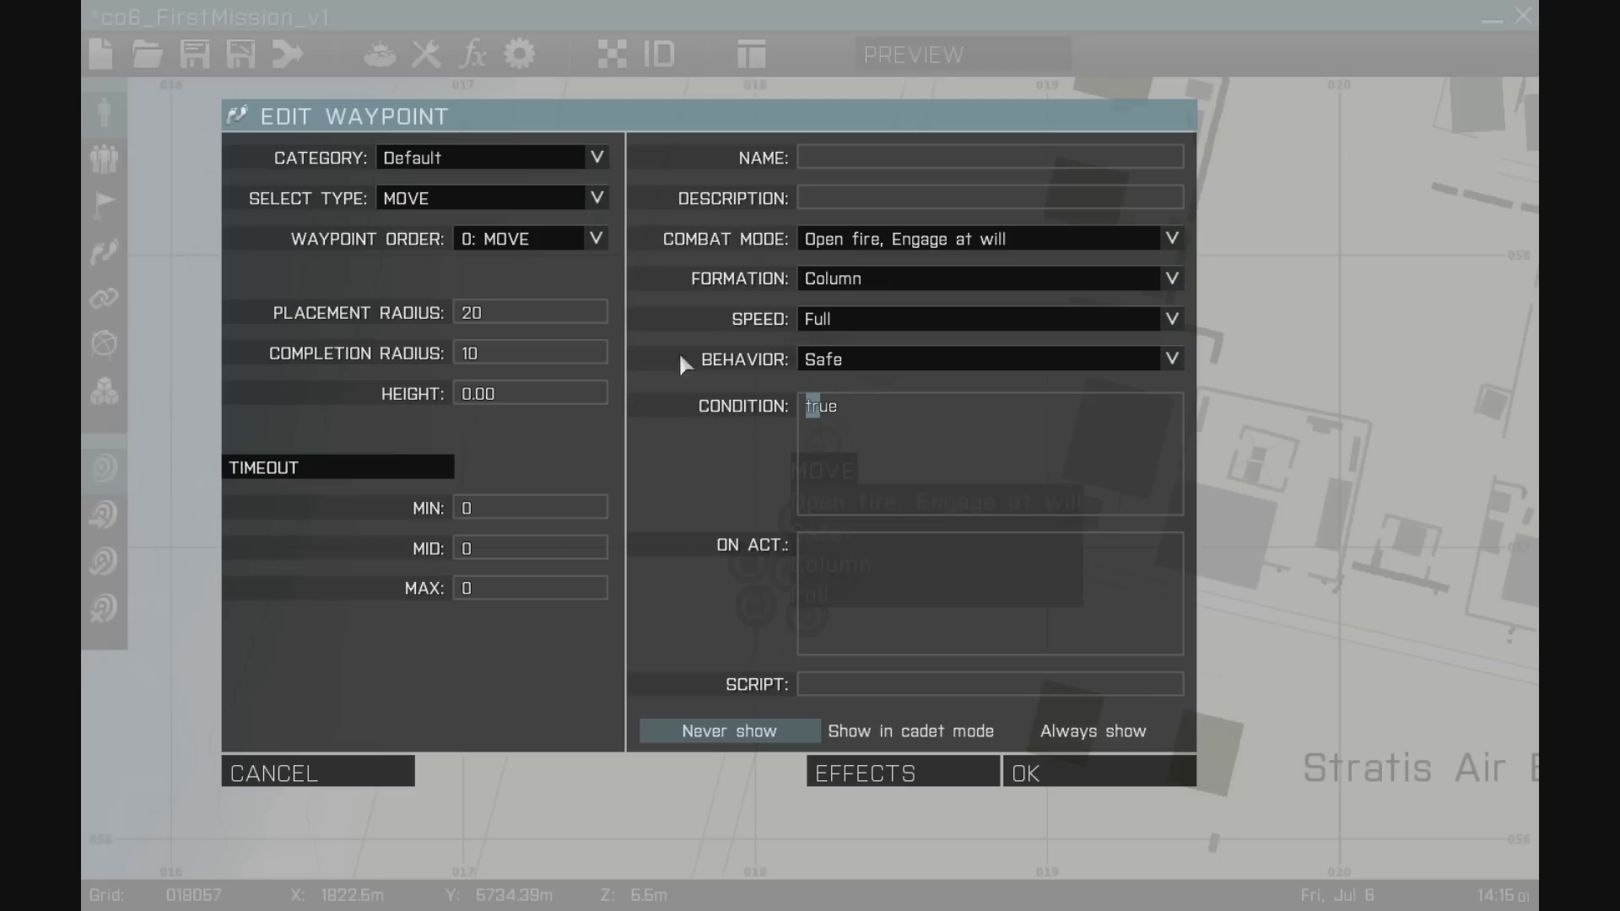
left_click(890, 361)
left_click(884, 456)
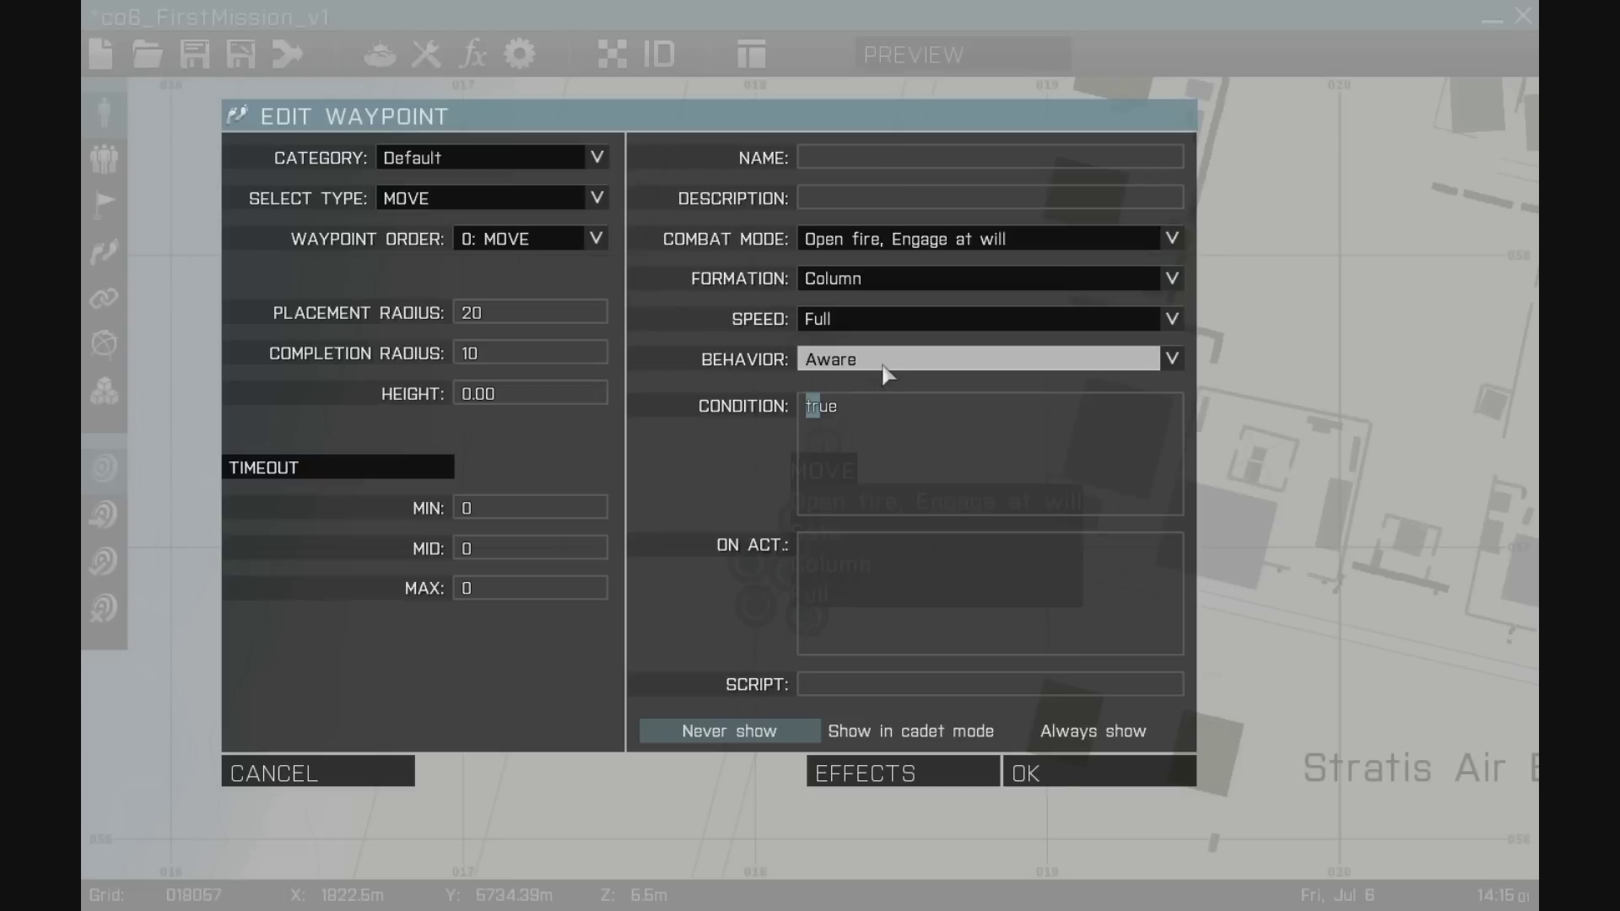
left_click(1027, 777)
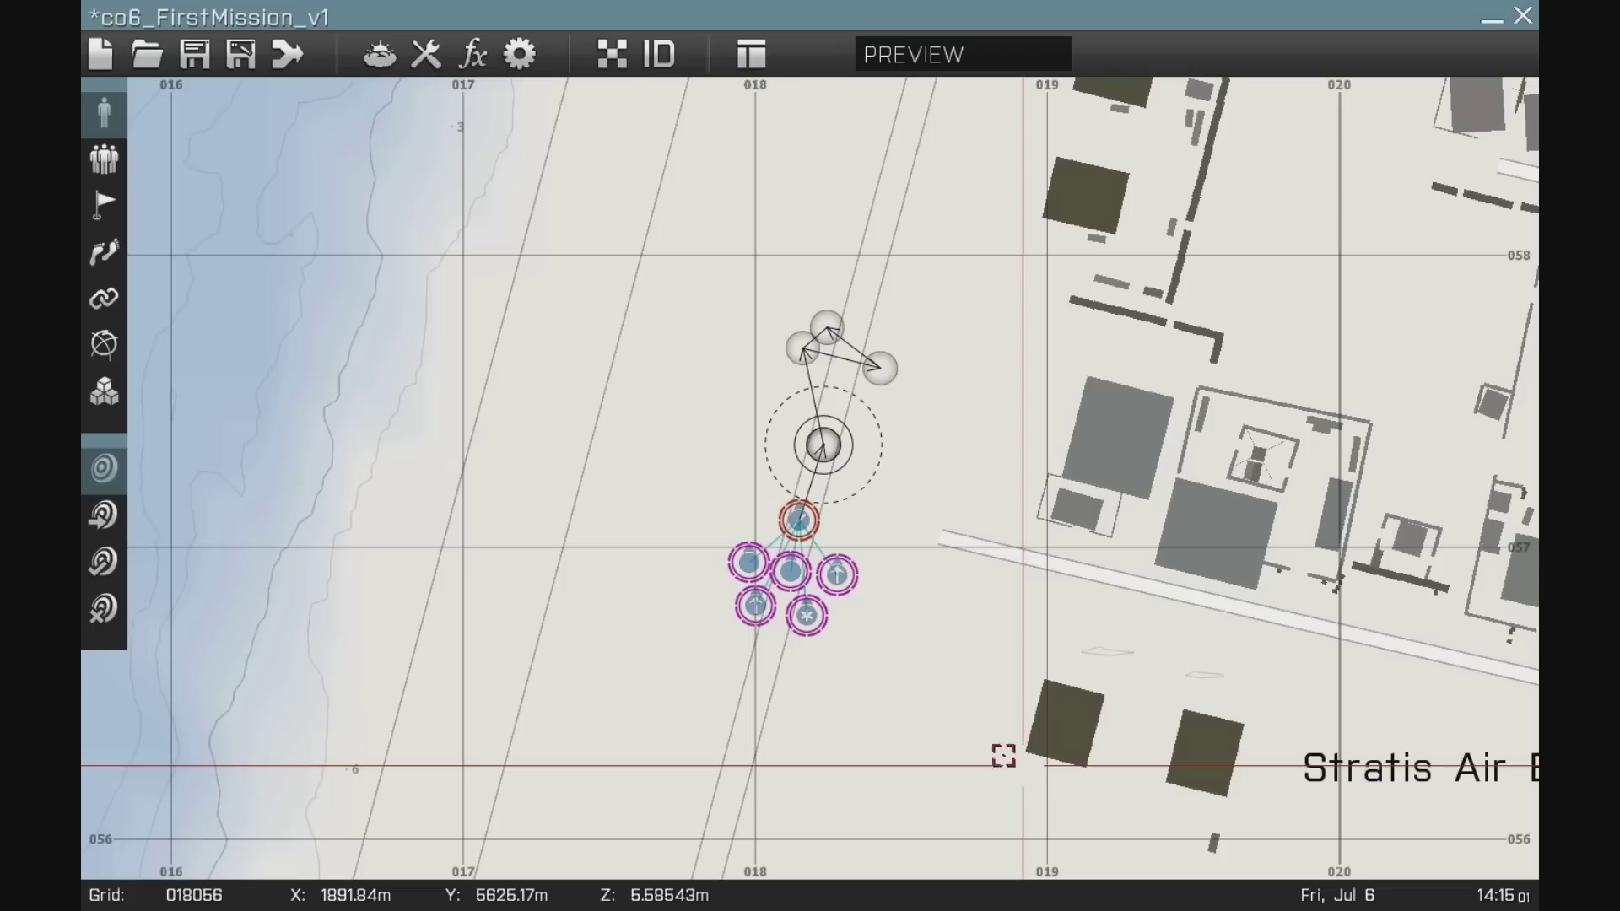
left_click(933, 55)
- Join as the slot 6 Autorifleman, continue past the briefing, and lower the rifle to watch the squad
left_click(261, 564)
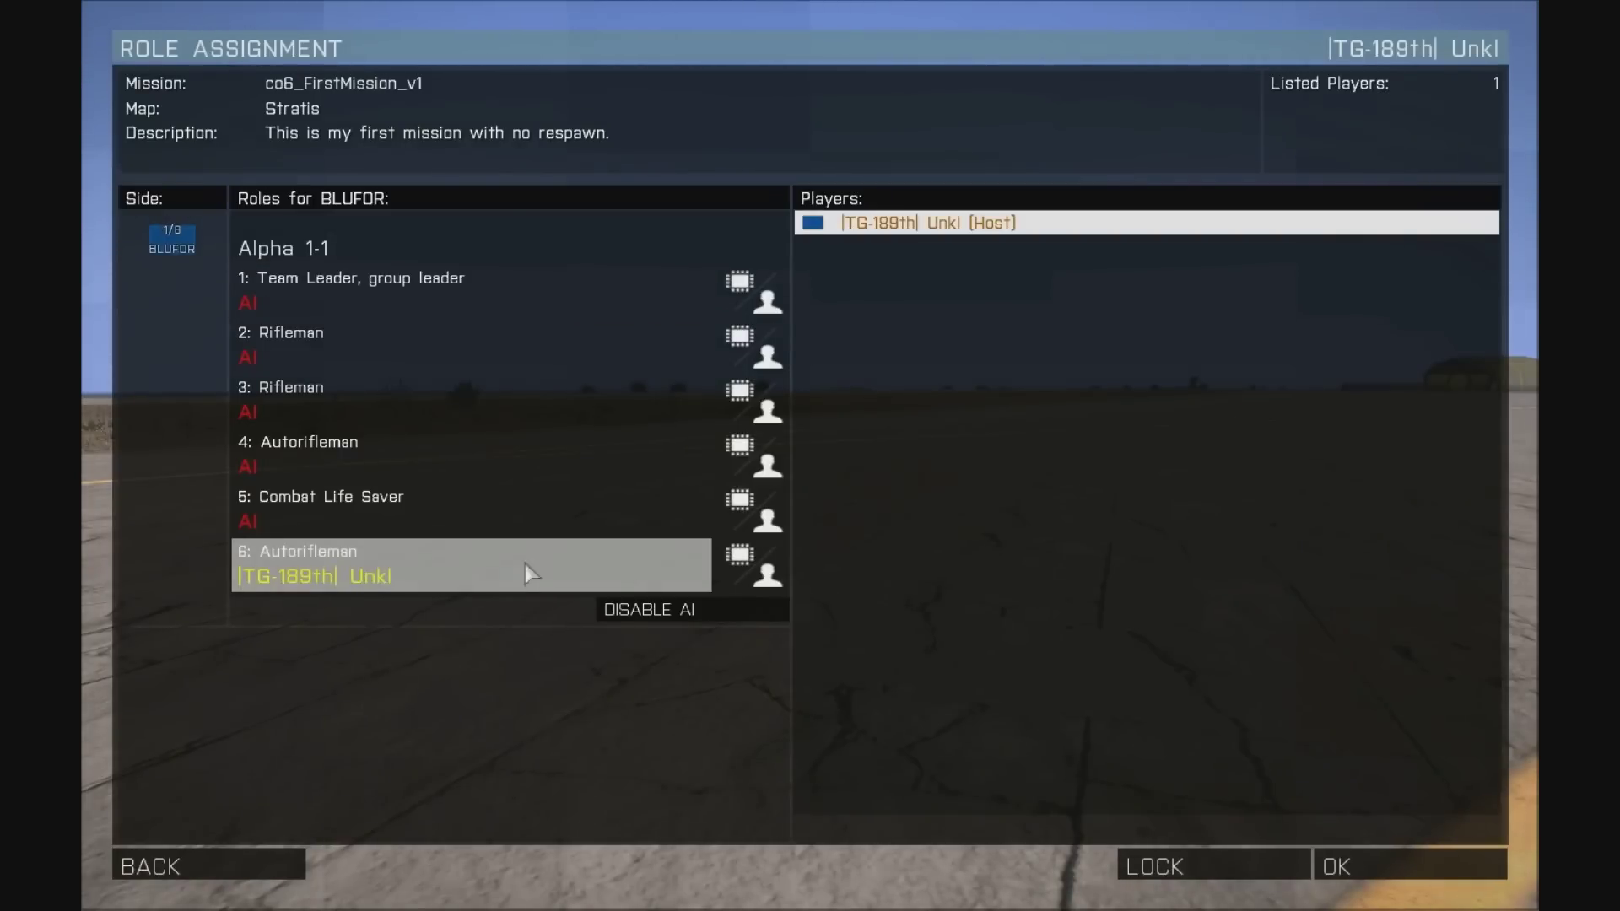
left_click(1361, 840)
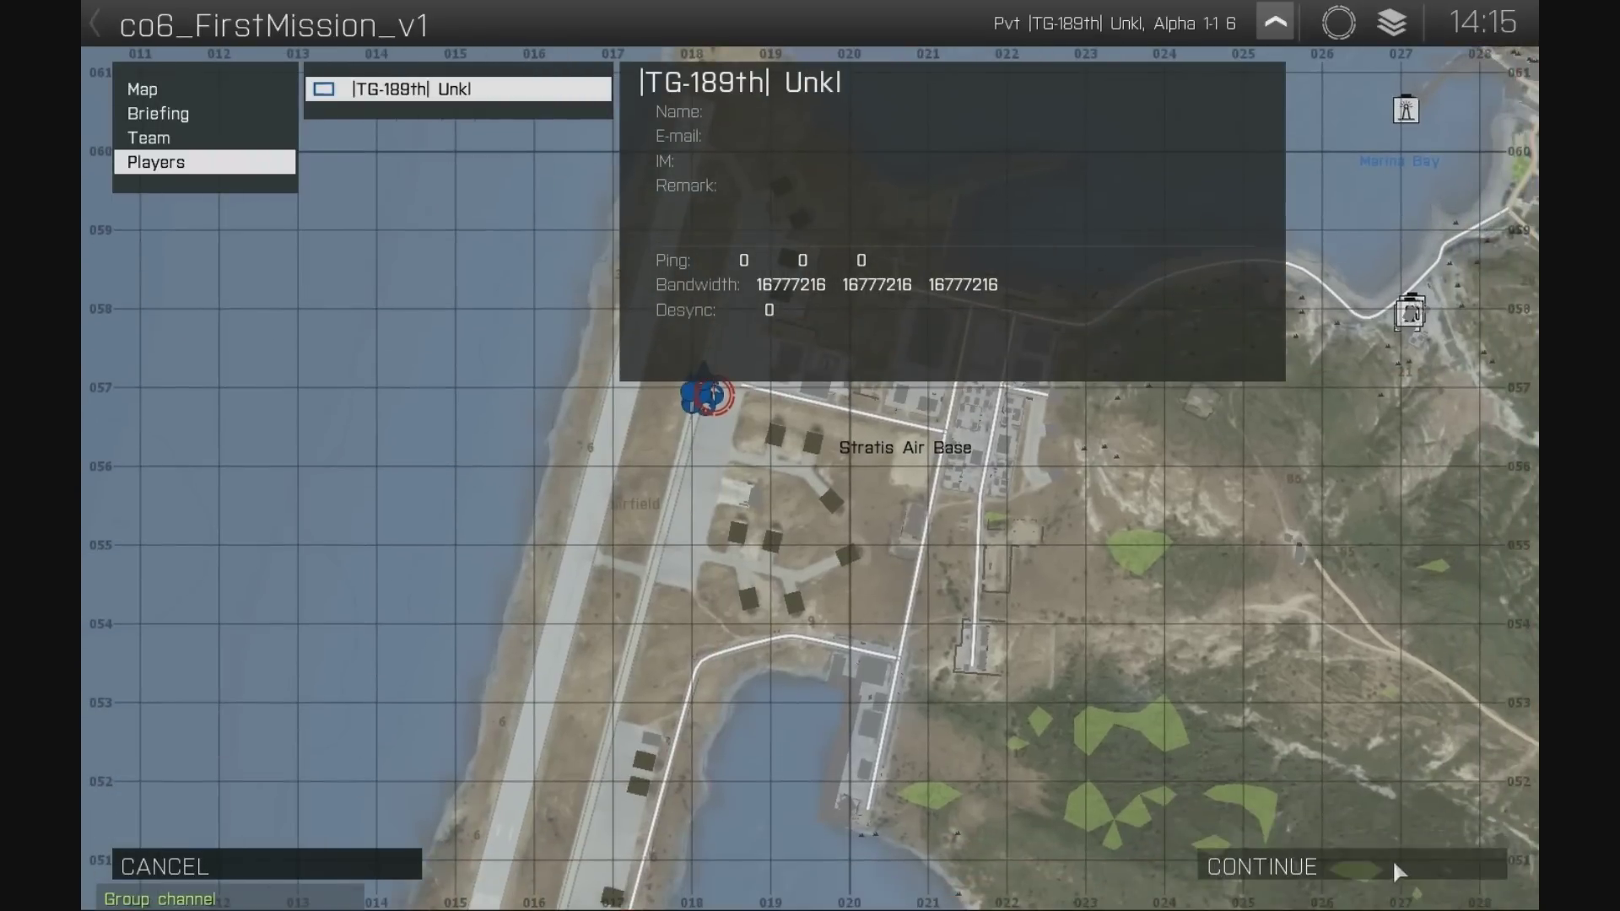
left_click(1347, 861)
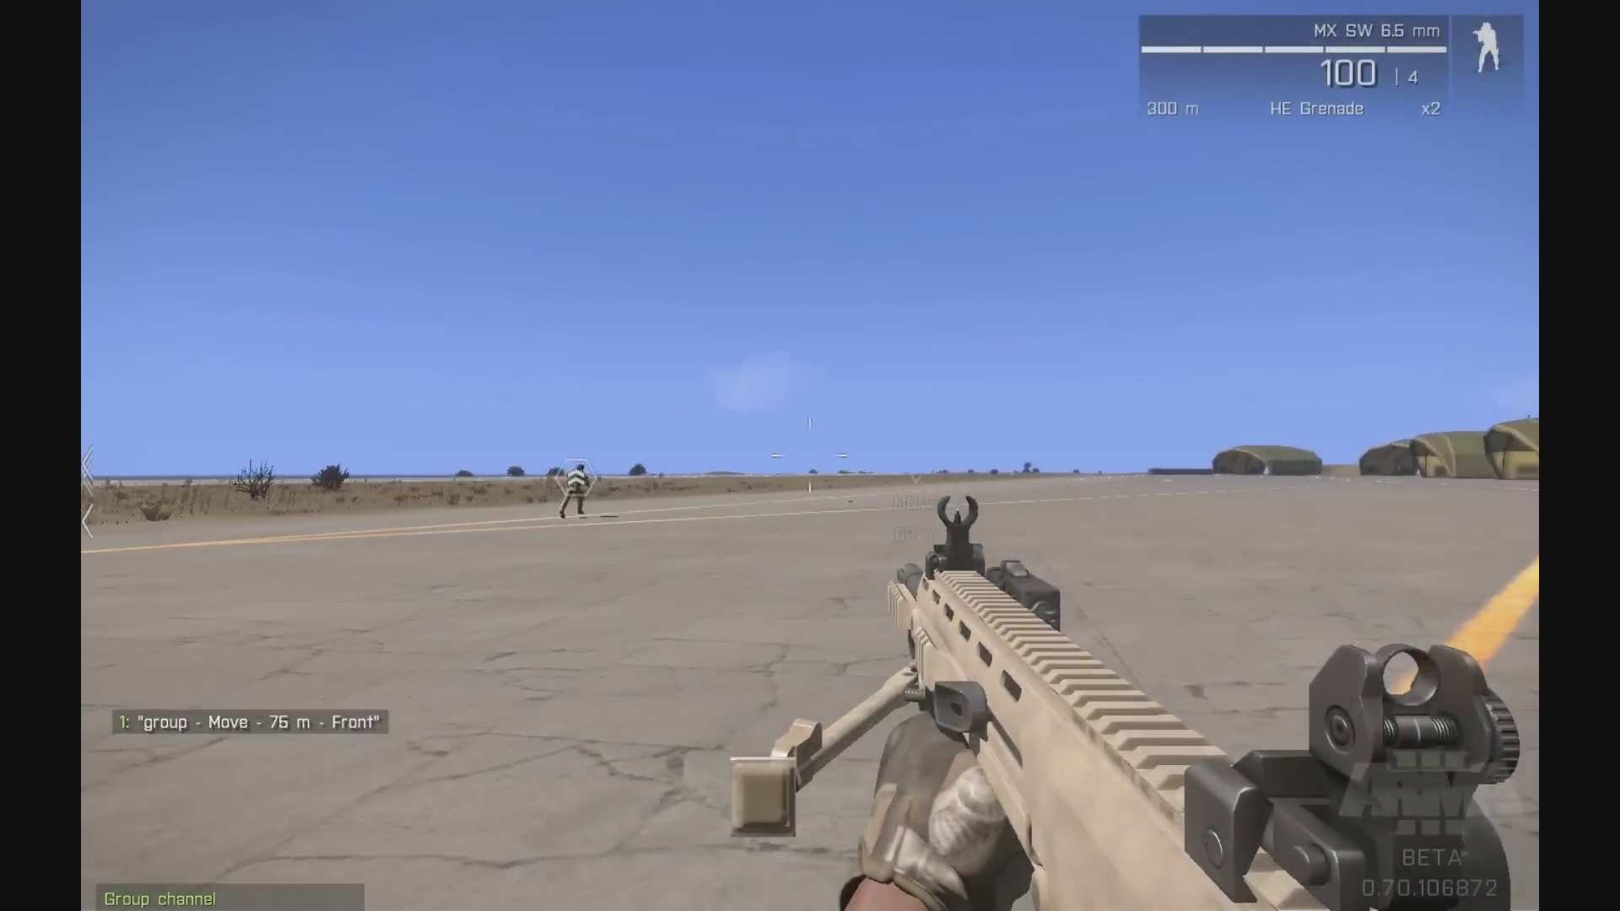
key("ctrl")
key("ctrl")
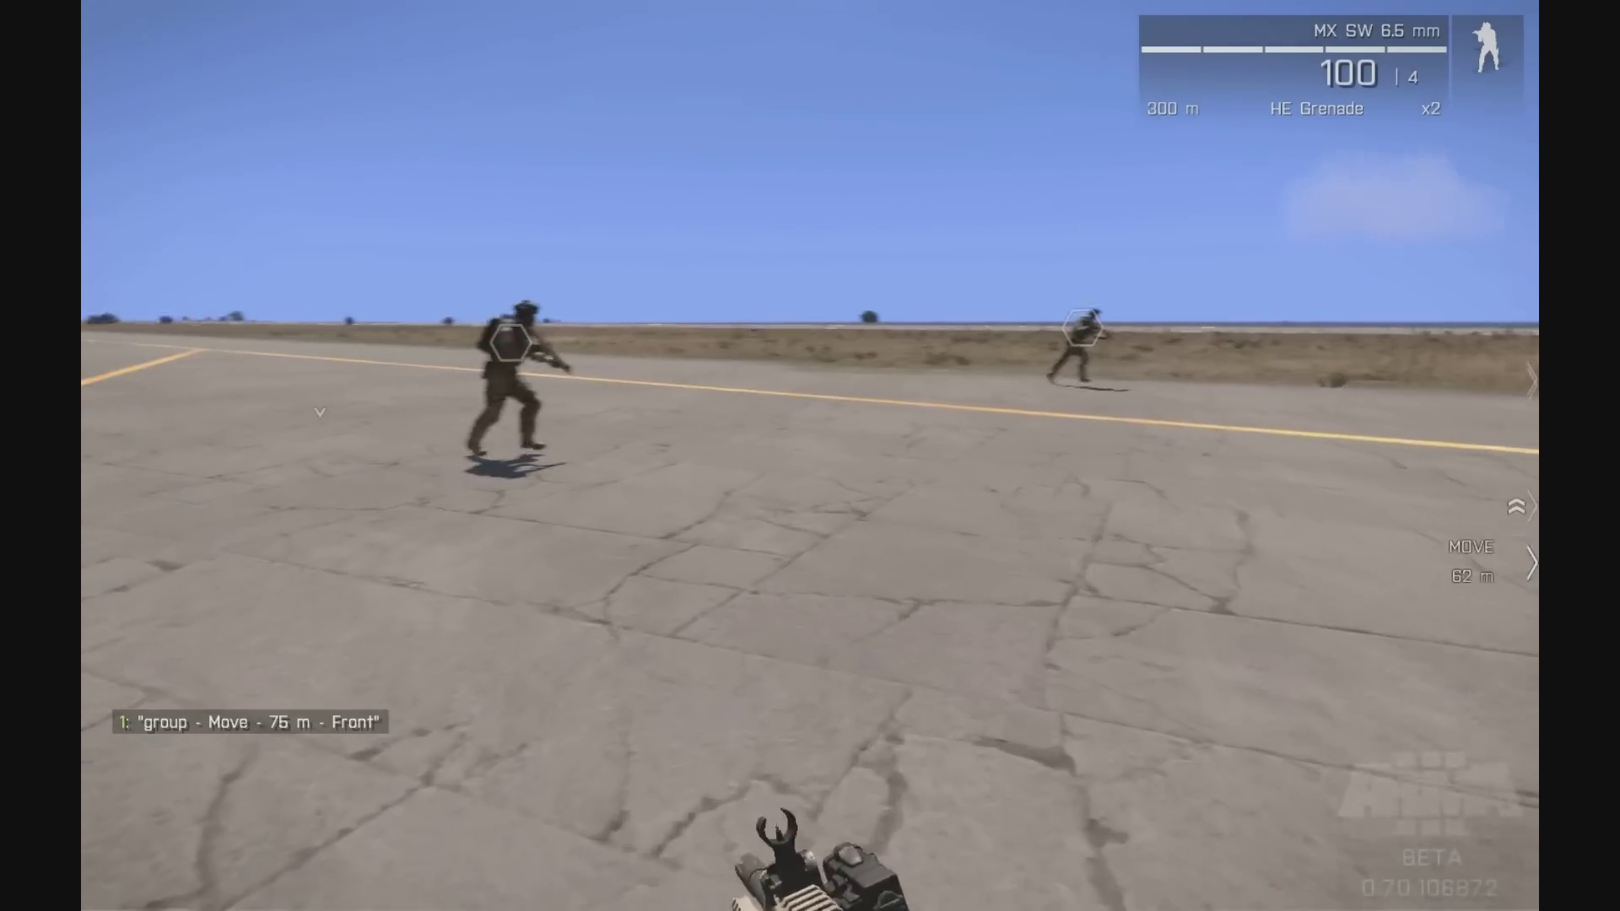